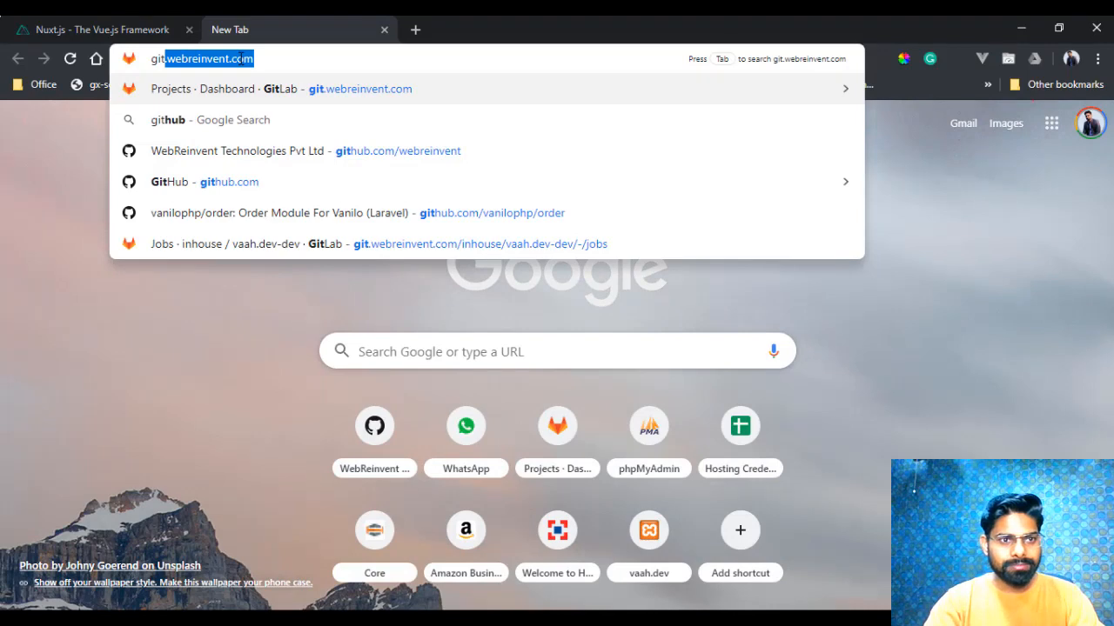
- Open the webreinvent organization page on GitHub and start creating a new repository
{"action": "type", "text": "hub"}
{"action": "key", "text": "Return"}
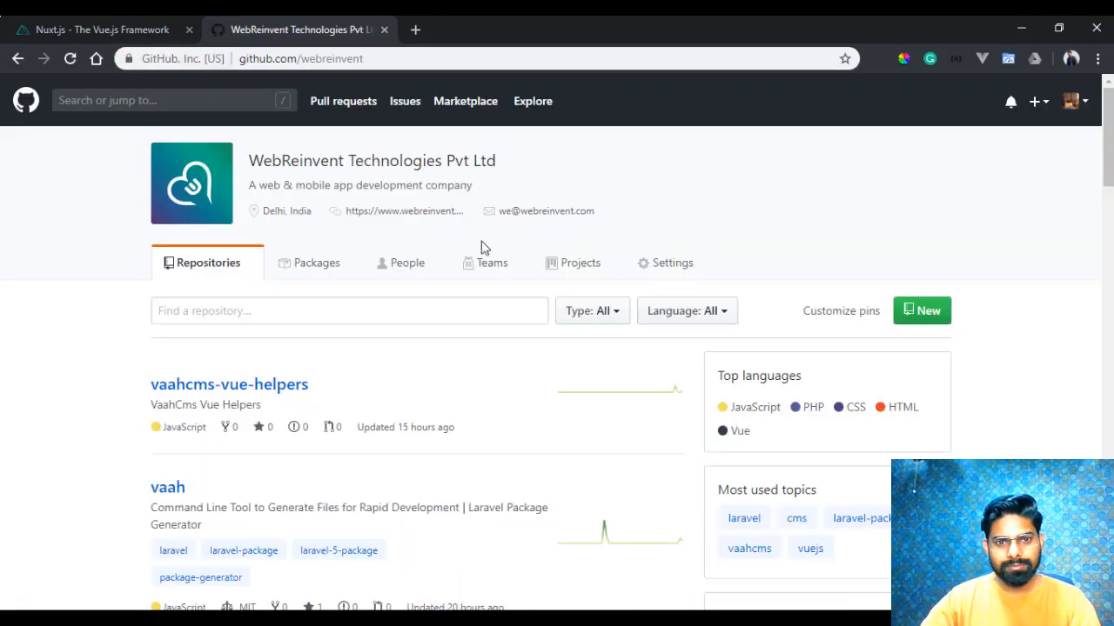
{"action": "left_click", "coordinate": [912, 319]}
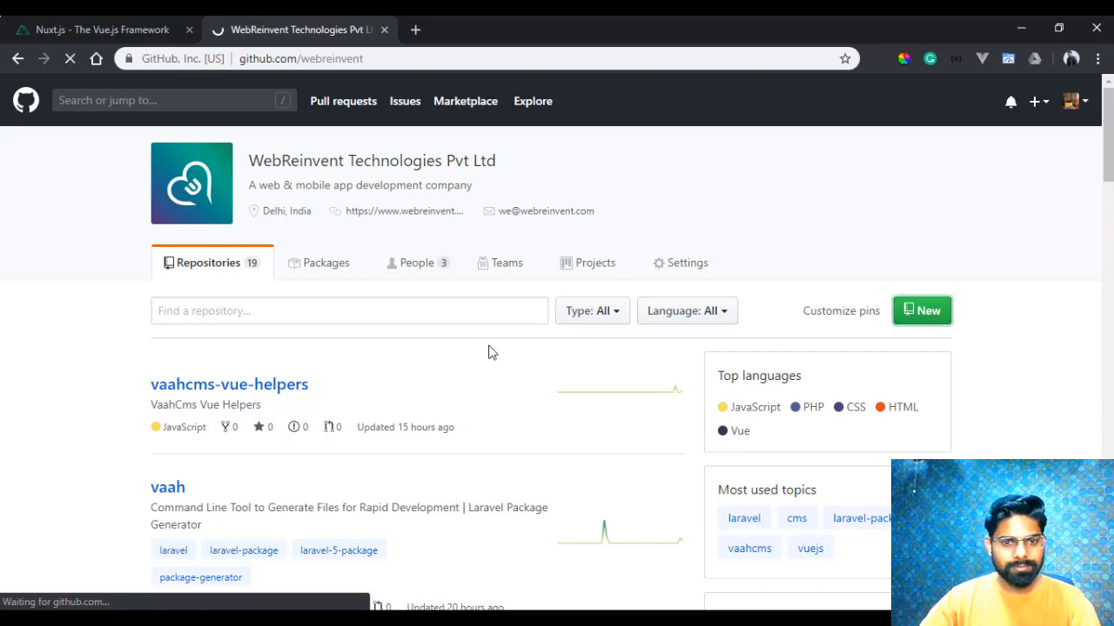
- Create a public repository named nuxtjs-deploy, initialized with a README and without a description
{"action": "left_click", "coordinate": [463, 302]}
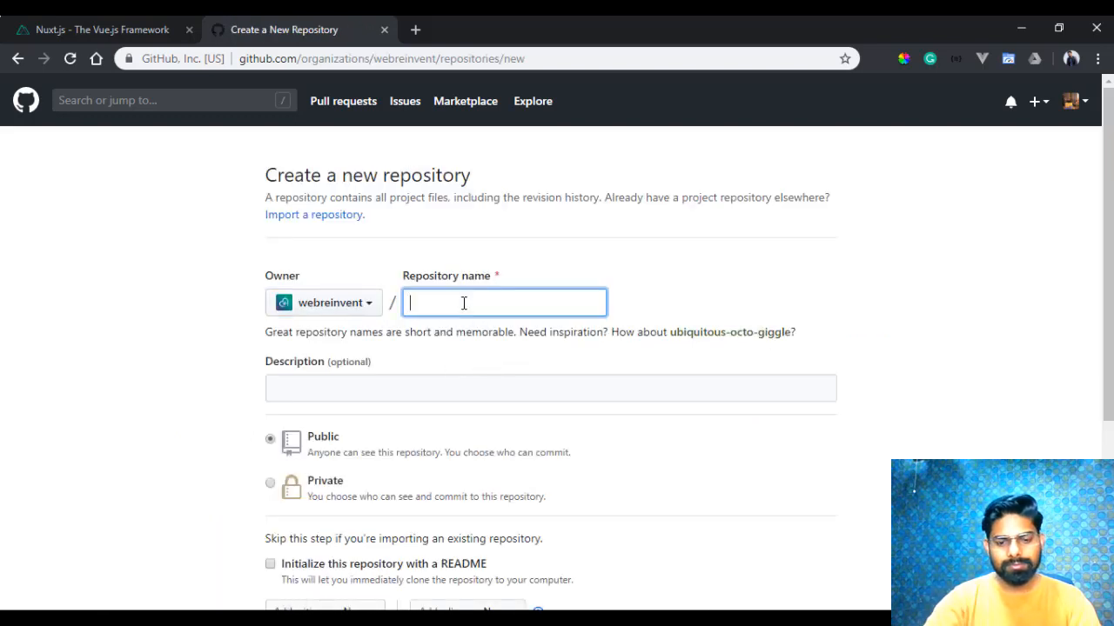
{"action": "type", "text": "nux"}
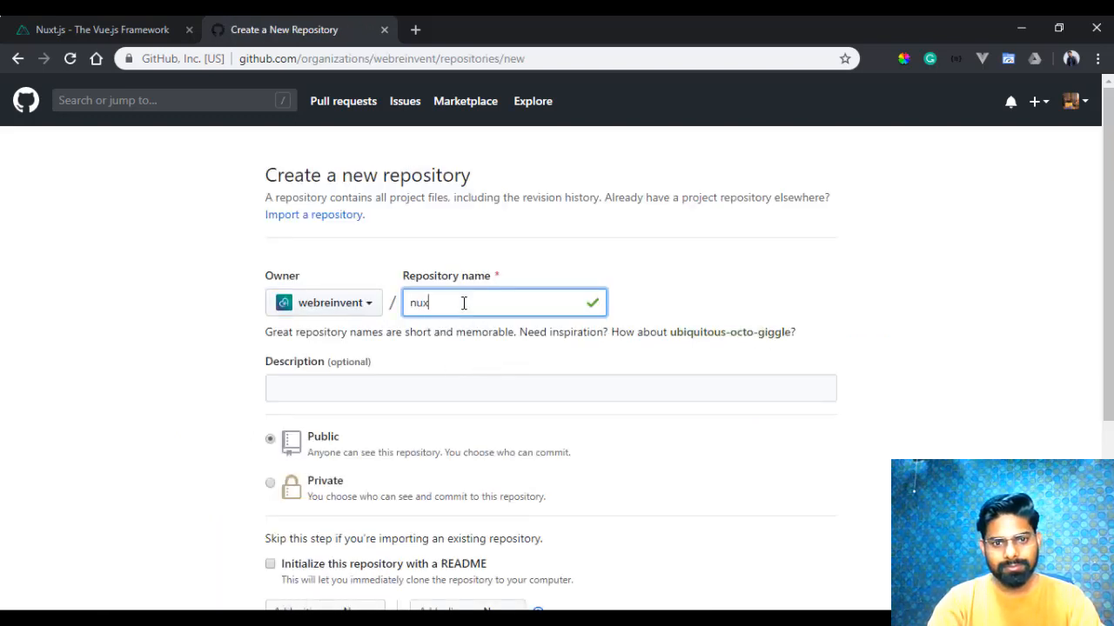
{"action": "type", "text": "tjs-deploy"}
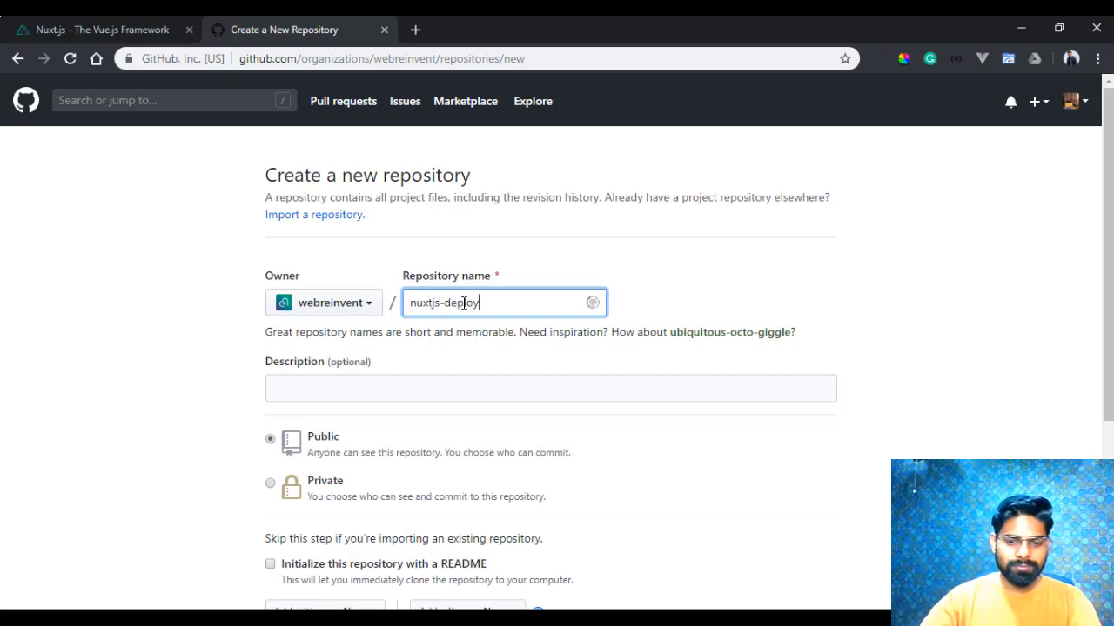
{"action": "left_click", "coordinate": [502, 375]}
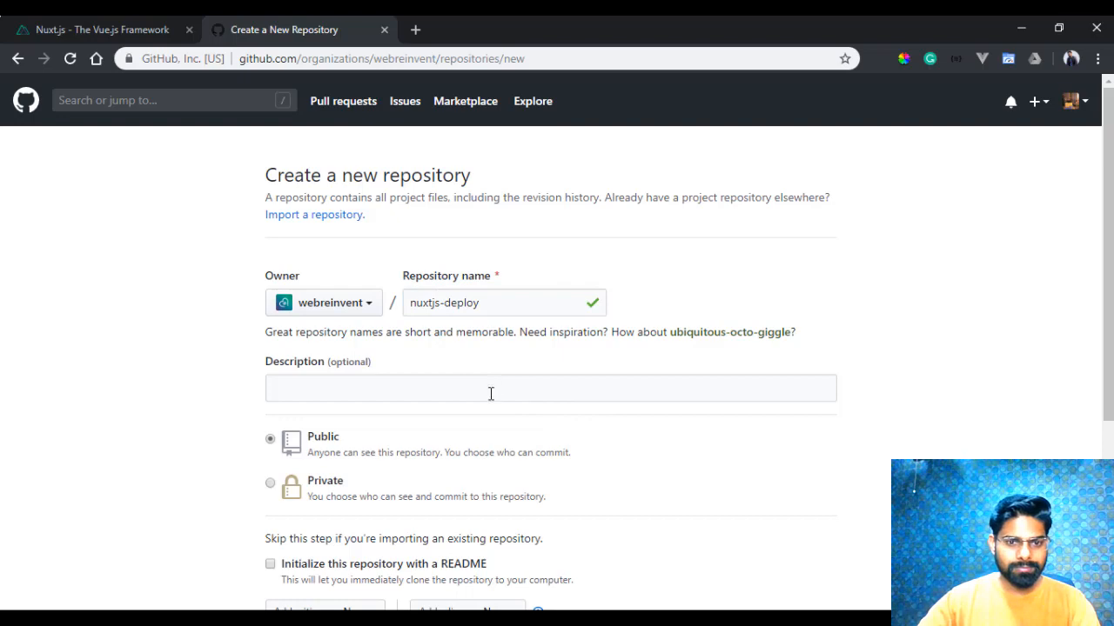
{"action": "left_click", "coordinate": [491, 392]}
{"action": "scroll", "coordinate": [512, 398], "scroll_direction": "down", "scroll_amount": 3}
{"action": "left_click", "coordinate": [331, 282]}
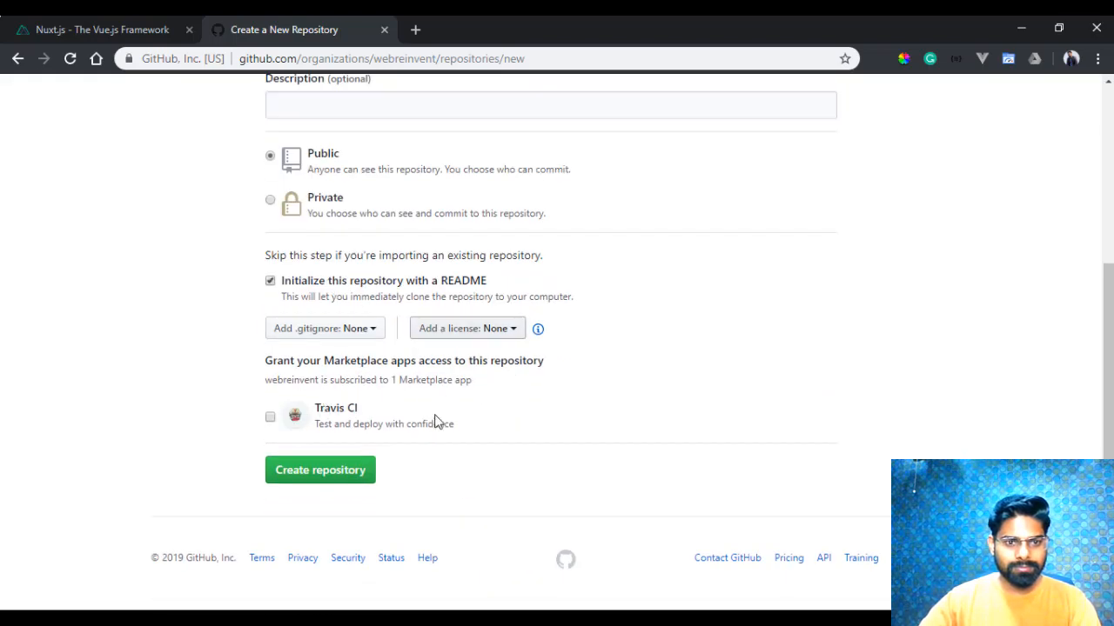
{"action": "left_click", "coordinate": [328, 468]}
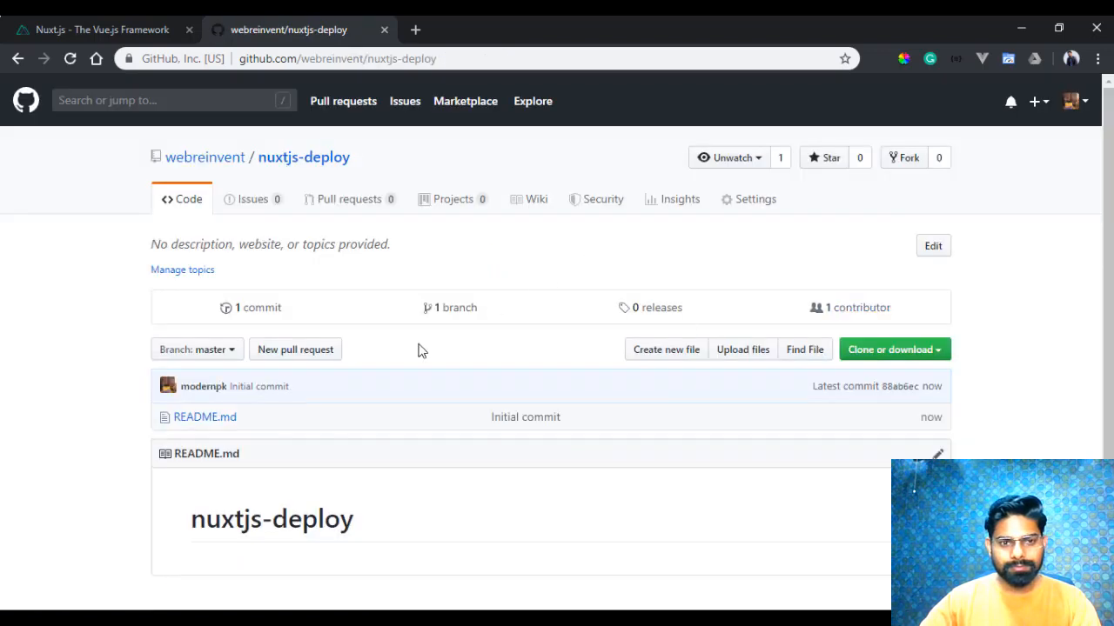
- Copy the SSH clone URL of the nuxtjs-deploy repository and switch to GitKraken
{"action": "left_click", "coordinate": [940, 350]}
{"action": "left_click", "coordinate": [802, 435]}
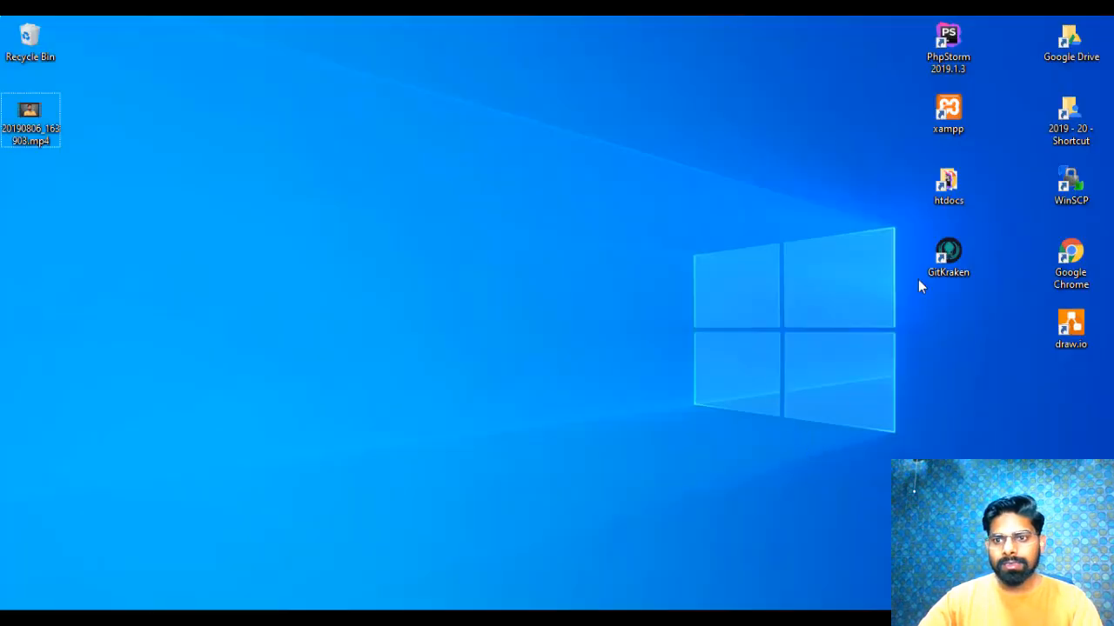
{"action": "double_click", "coordinate": [949, 257]}
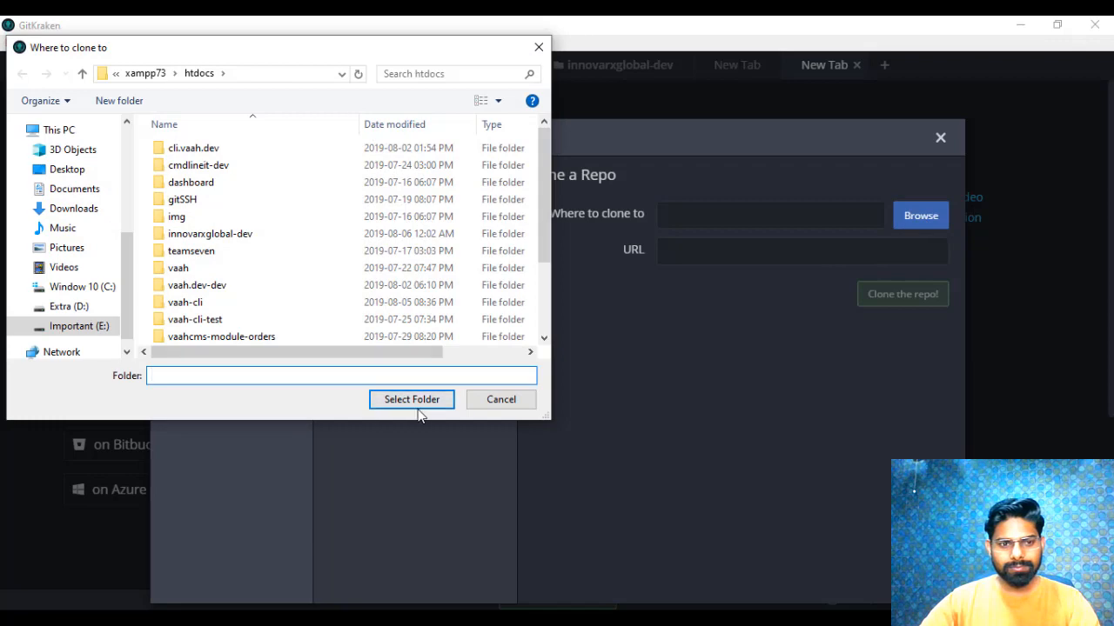
- Clone the repository from the copied SSH URL into E:\xampp73\htdocs and open the cloned nuxtjs-deploy repository
{"action": "left_click", "coordinate": [424, 403]}
{"action": "left_click", "coordinate": [722, 252]}
{"action": "key", "text": "ctrl+v"}
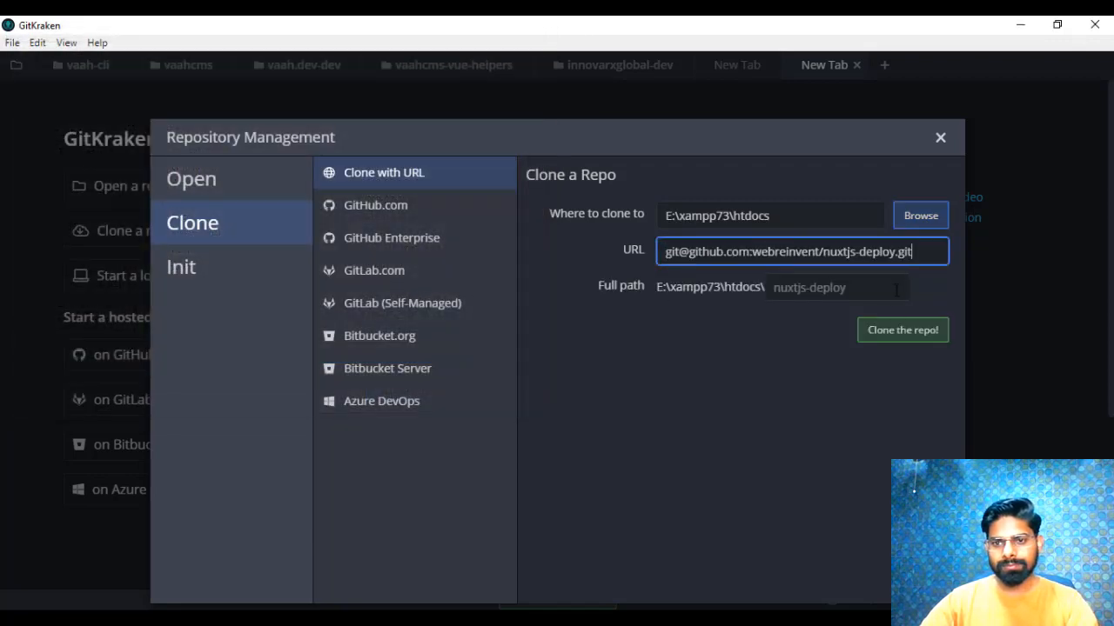
{"action": "left_click", "coordinate": [884, 338]}
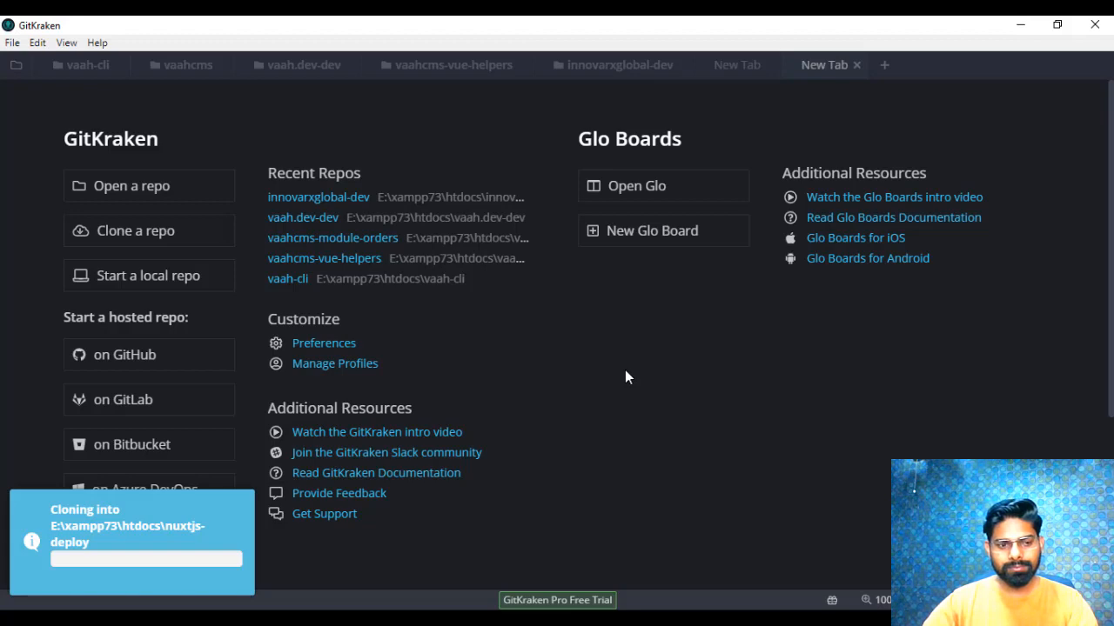
{"action": "left_click", "coordinate": [650, 98]}
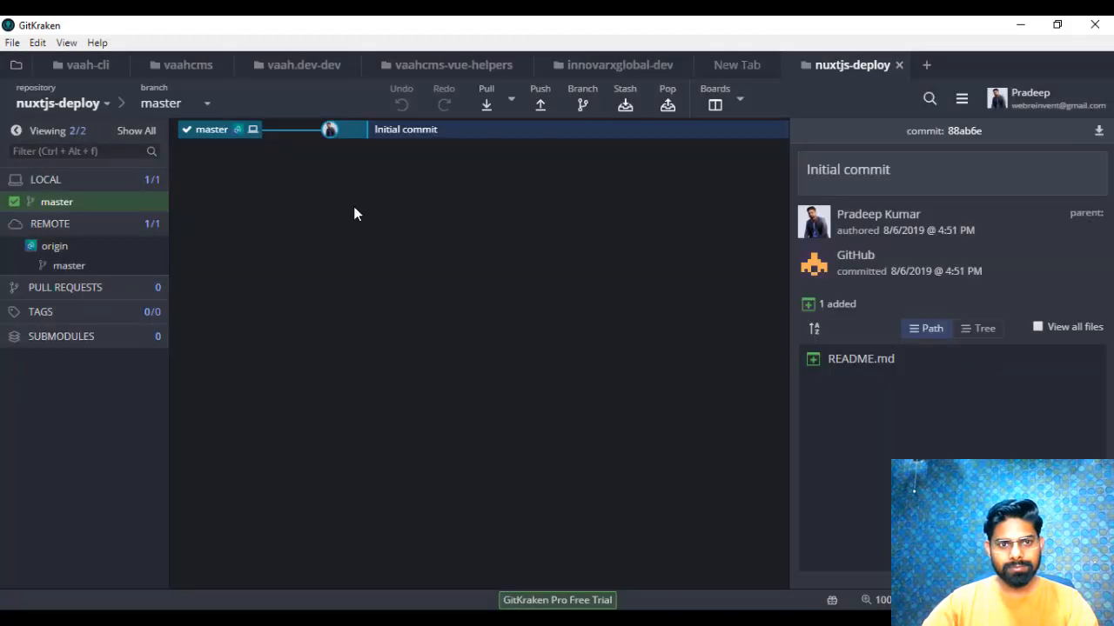
- Open the nuxtjs-deploy project from E:\xampp73\htdocs in PhpStorm and start its built-in terminal
{"action": "key", "text": "super+d"}
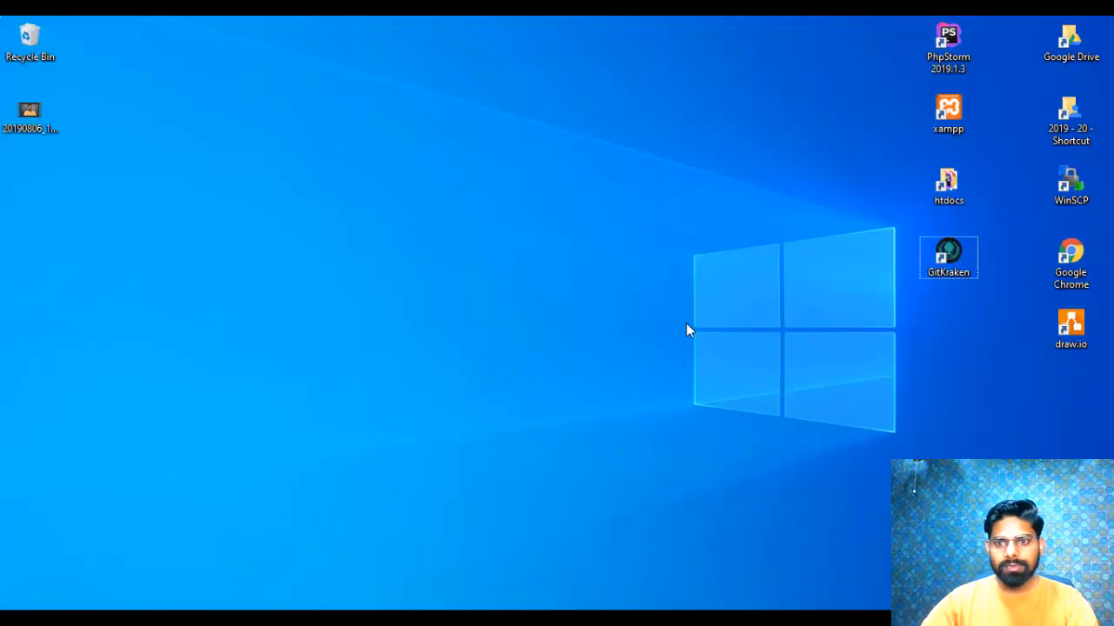
{"action": "double_click", "coordinate": [937, 45]}
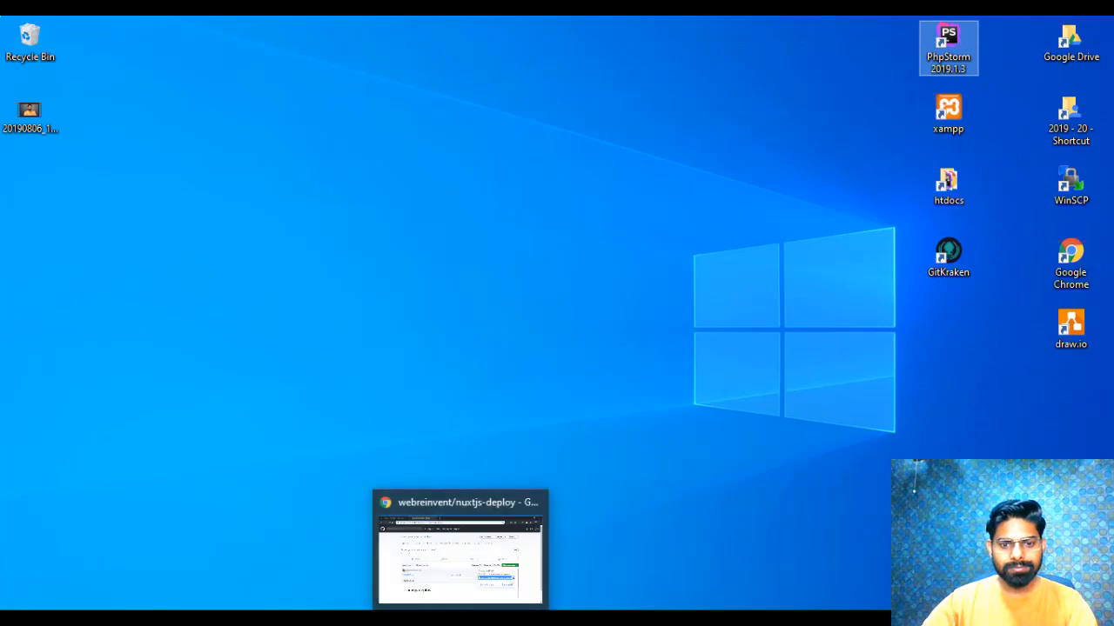
{"action": "left_click", "coordinate": [426, 620]}
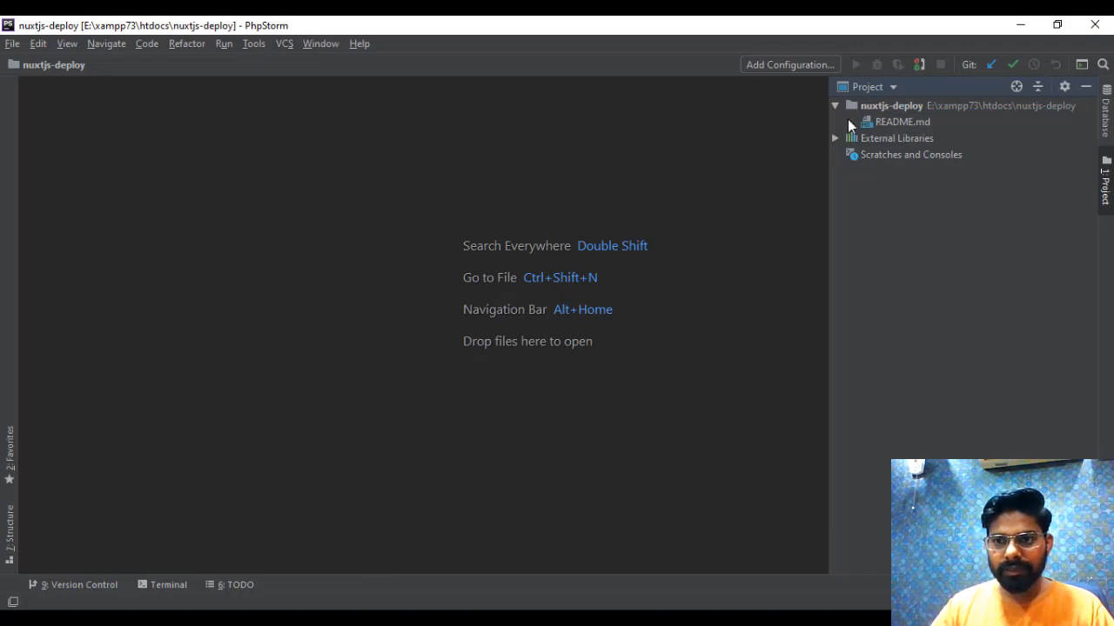
{"action": "left_click", "coordinate": [166, 579]}
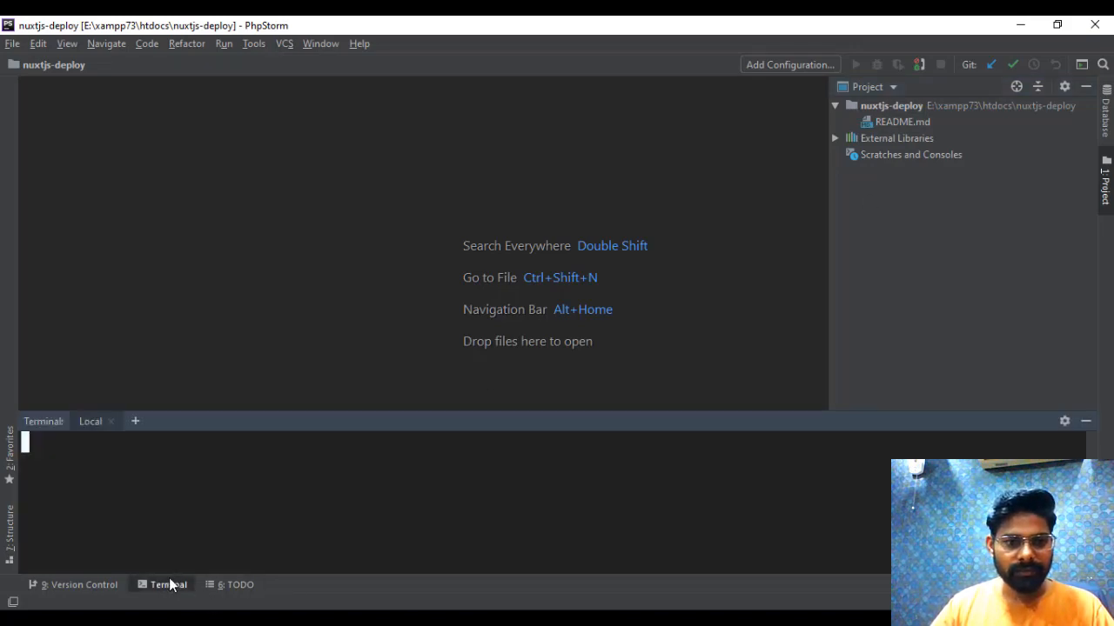
{"action": "left_click", "coordinate": [169, 578]}
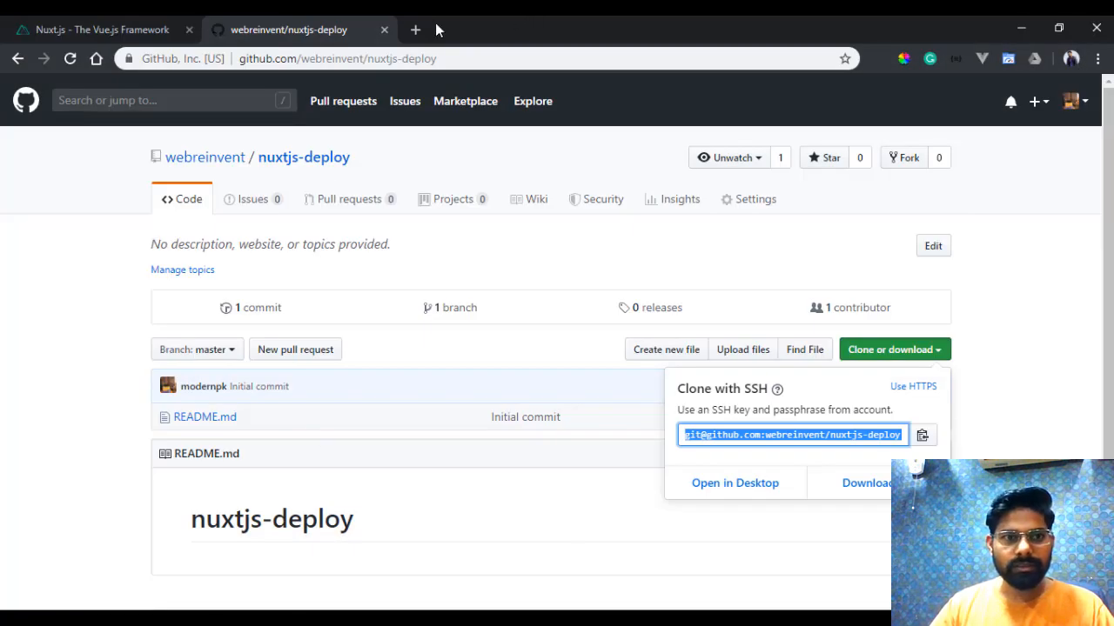
- In Chrome, go to the Installation page of the Nuxt.js guide and find the create-nuxt-app command
{"action": "left_click", "coordinate": [20, 21]}
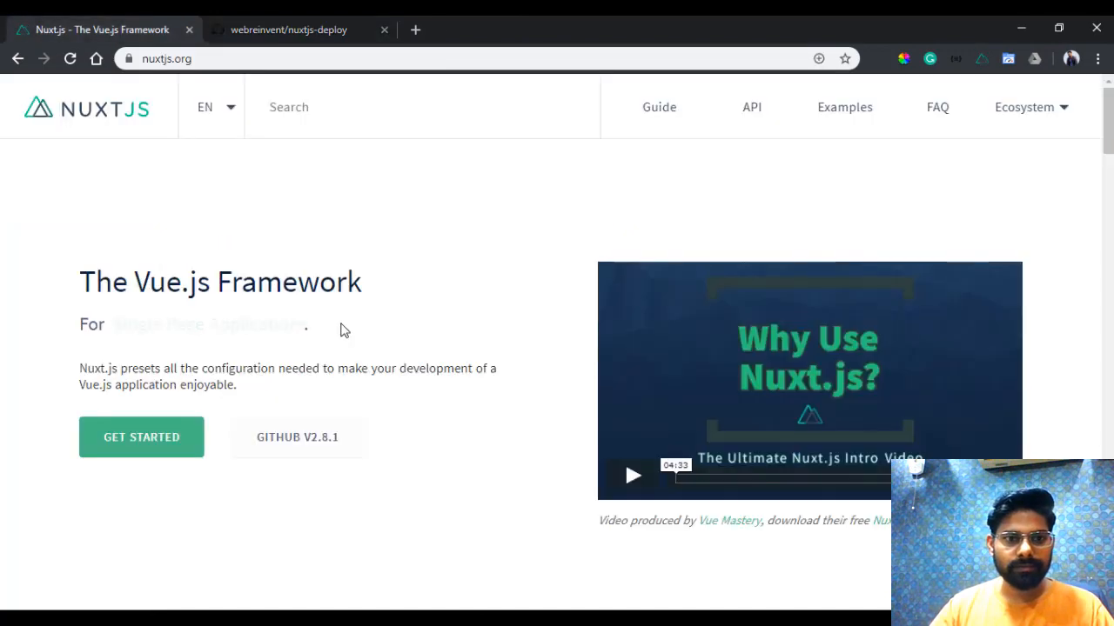
{"action": "left_click", "coordinate": [658, 108]}
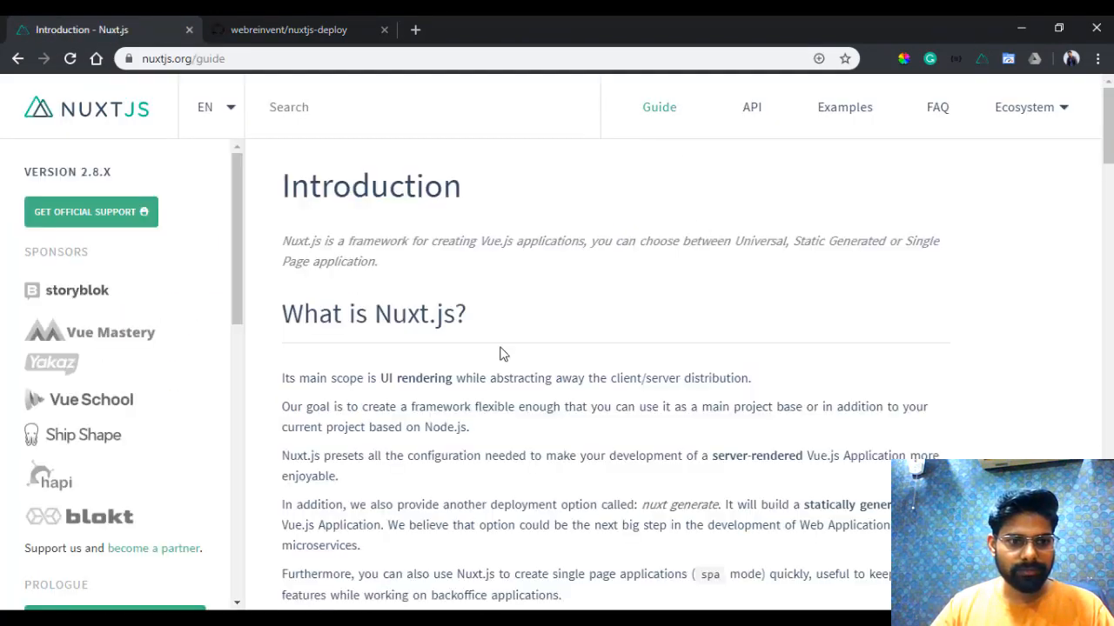
{"action": "scroll", "coordinate": [322, 368], "scroll_direction": "down", "scroll_amount": 4}
{"action": "scroll", "coordinate": [160, 391], "scroll_direction": "down", "scroll_amount": 1}
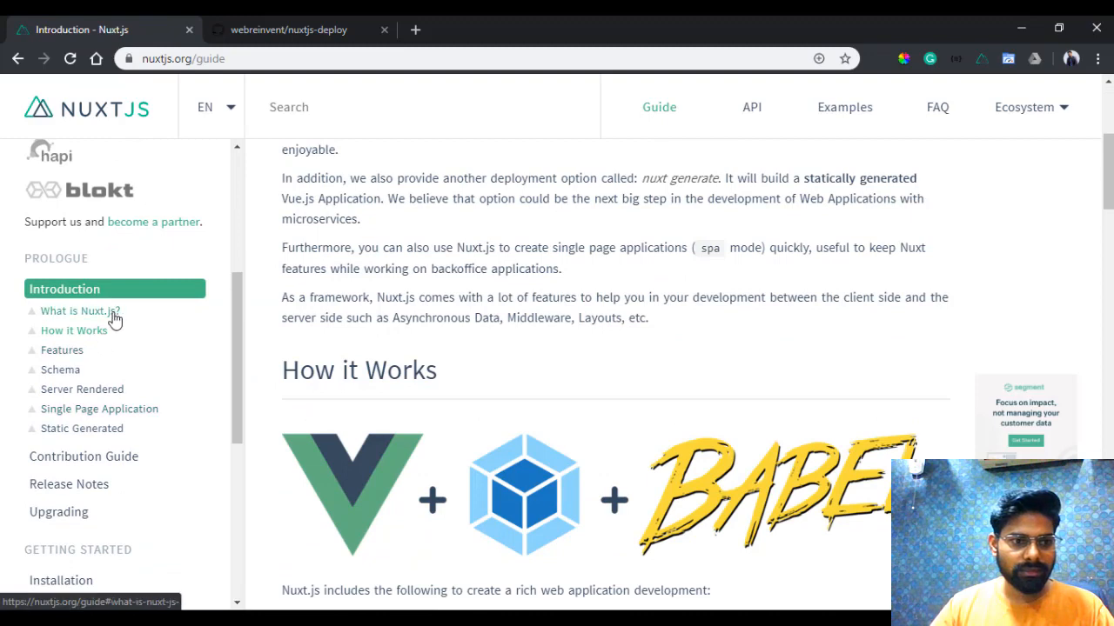
{"action": "scroll", "coordinate": [113, 369], "scroll_direction": "down", "scroll_amount": 2}
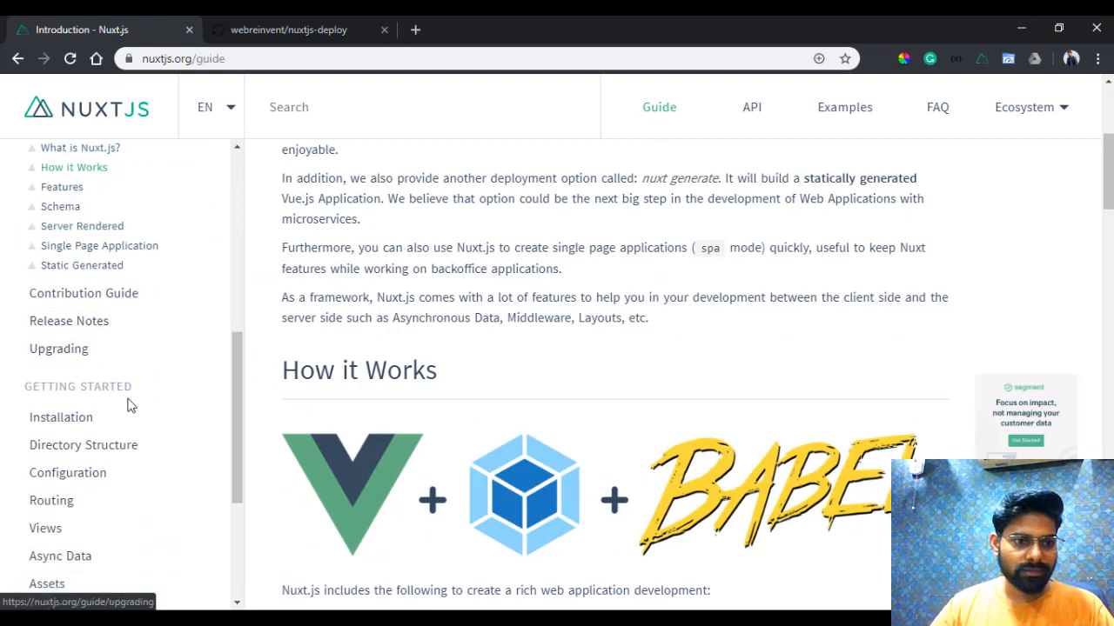
{"action": "left_click", "coordinate": [118, 418]}
{"action": "scroll", "coordinate": [591, 366], "scroll_direction": "down", "scroll_amount": 4}
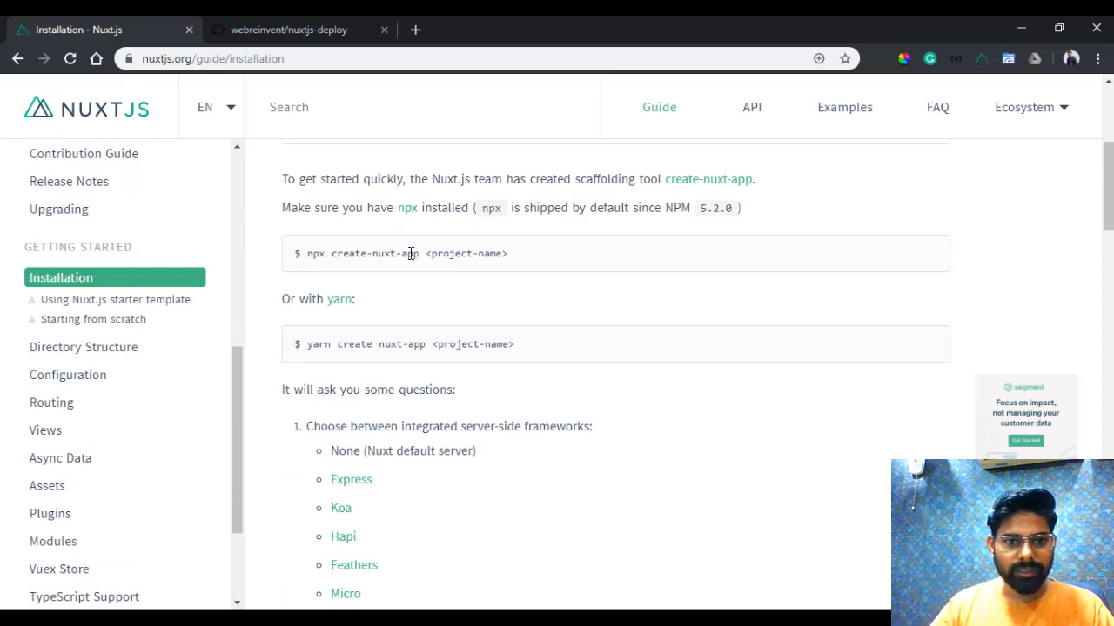
- Copy "npx create-nuxt-app" from the guide, run it in the PhpStorm terminal and enlarge the terminal area
{"action": "left_click_drag", "start_coordinate": [419, 253], "coordinate": [307, 254]}
{"action": "key", "text": "ctrl+c"}
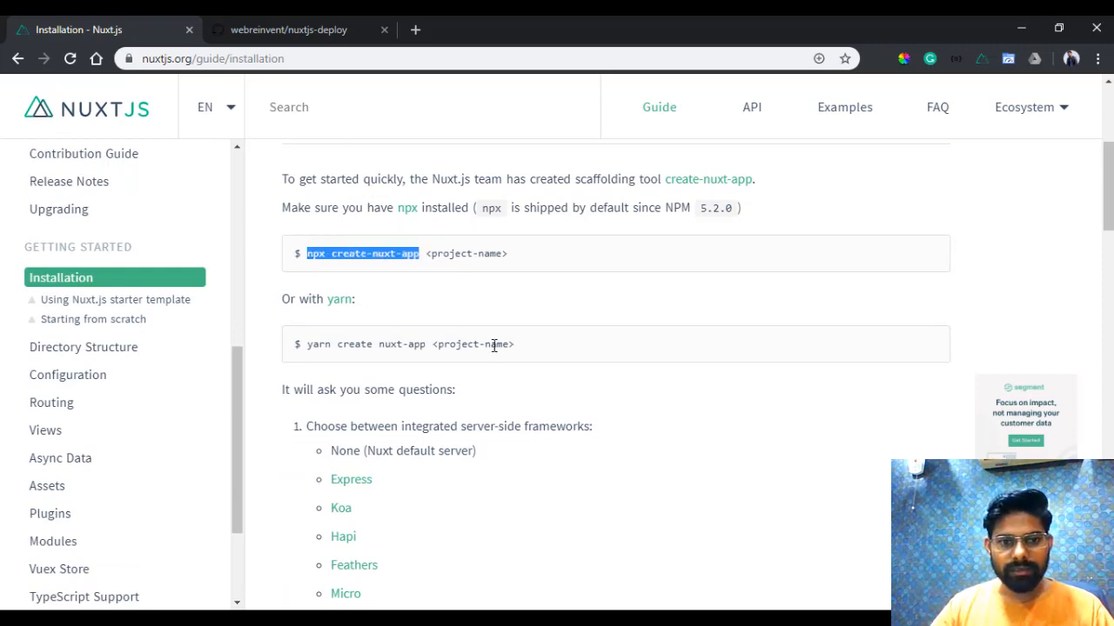
{"action": "key", "text": "alt+Tab"}
{"action": "key", "text": "alt+F12"}
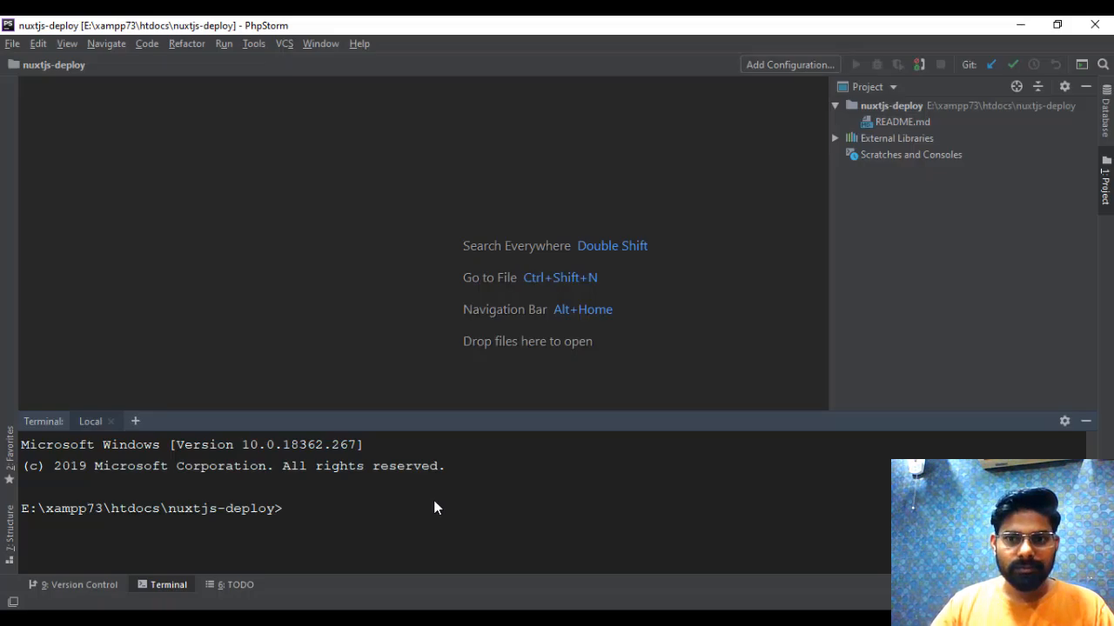
{"action": "key", "text": "ctrl+v"}
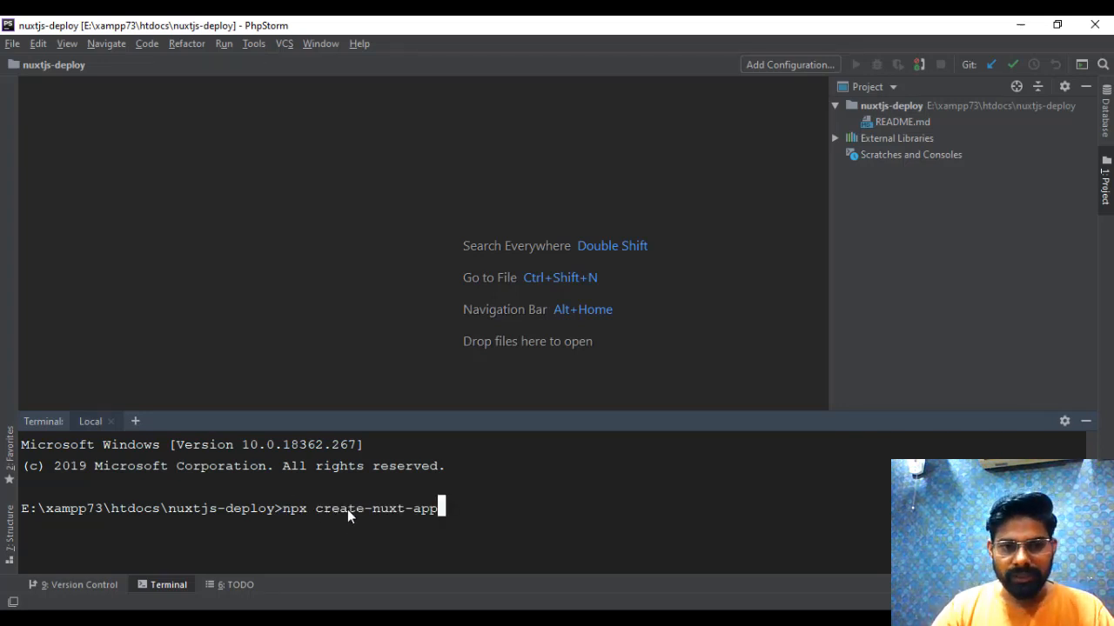
{"action": "key", "text": "Return"}
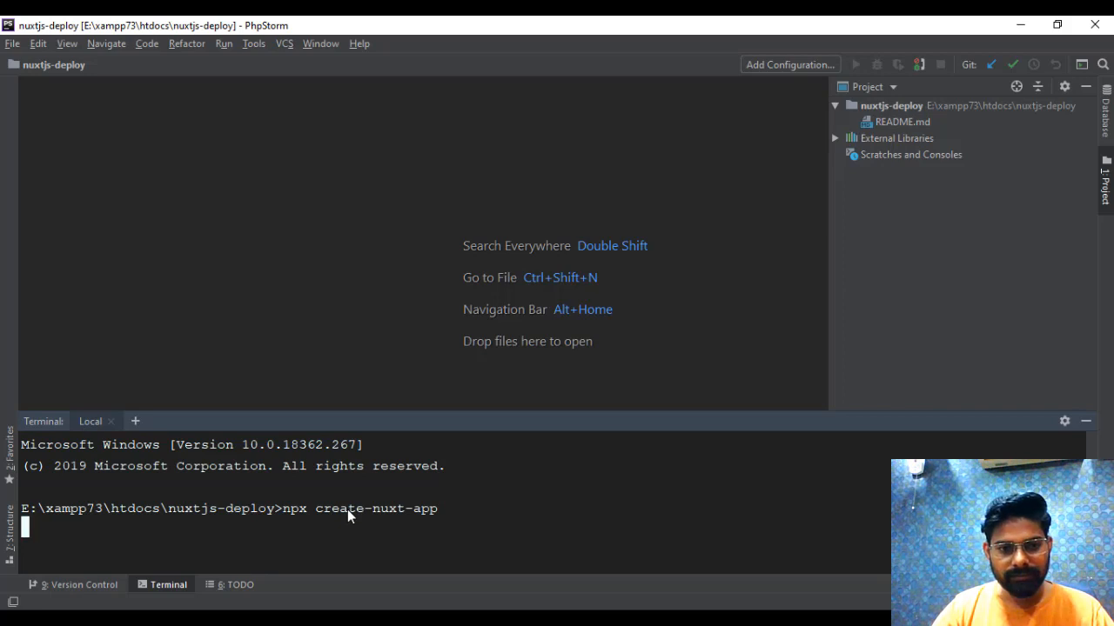
{"action": "left_click_drag", "start_coordinate": [604, 414], "coordinate": [630, 257]}
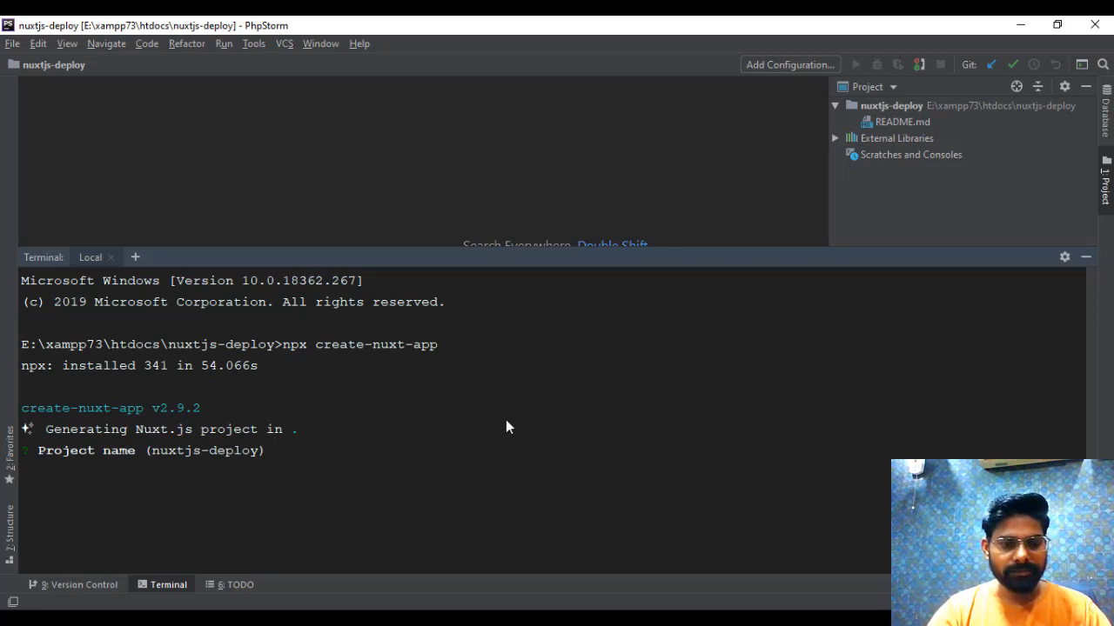
- Answer the project name prompt with nuxtjs-deploy
{"action": "type", "text": "N"}
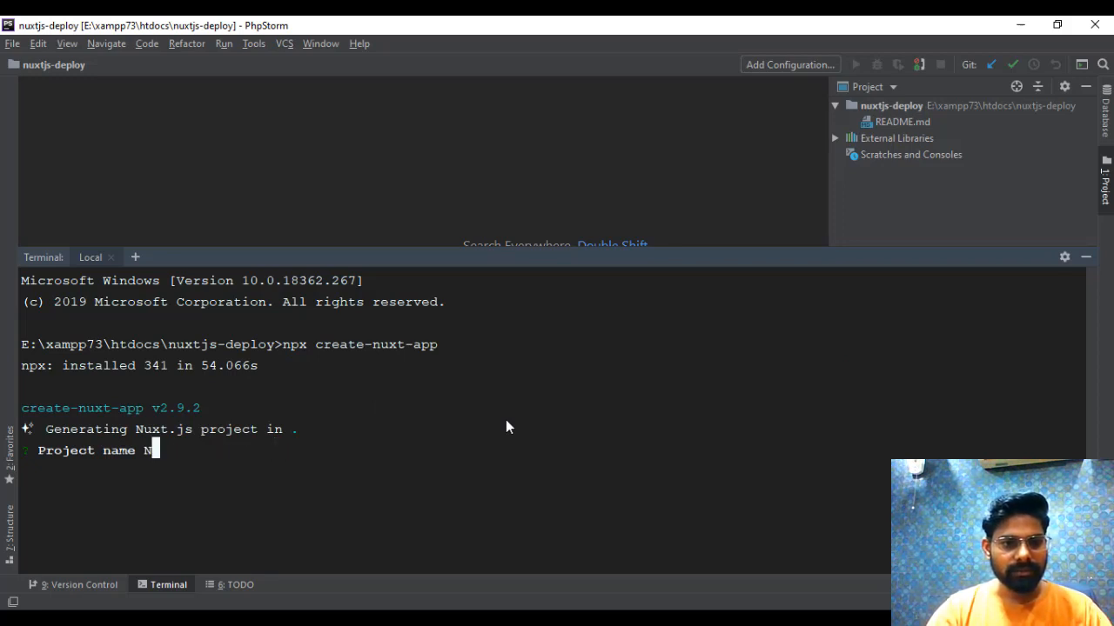
{"action": "key", "text": "BackSpace"}
{"action": "type", "text": "nxt"}
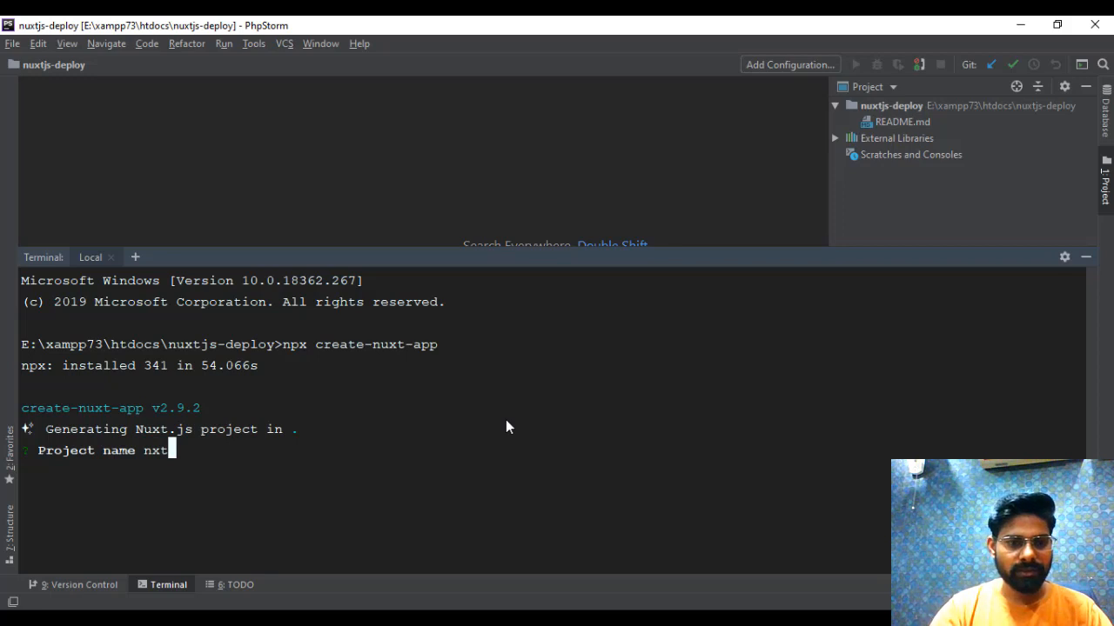
{"action": "key", "text": "BackSpace"}
{"action": "key", "text": "BackSpace"}
{"action": "type", "text": "u"}
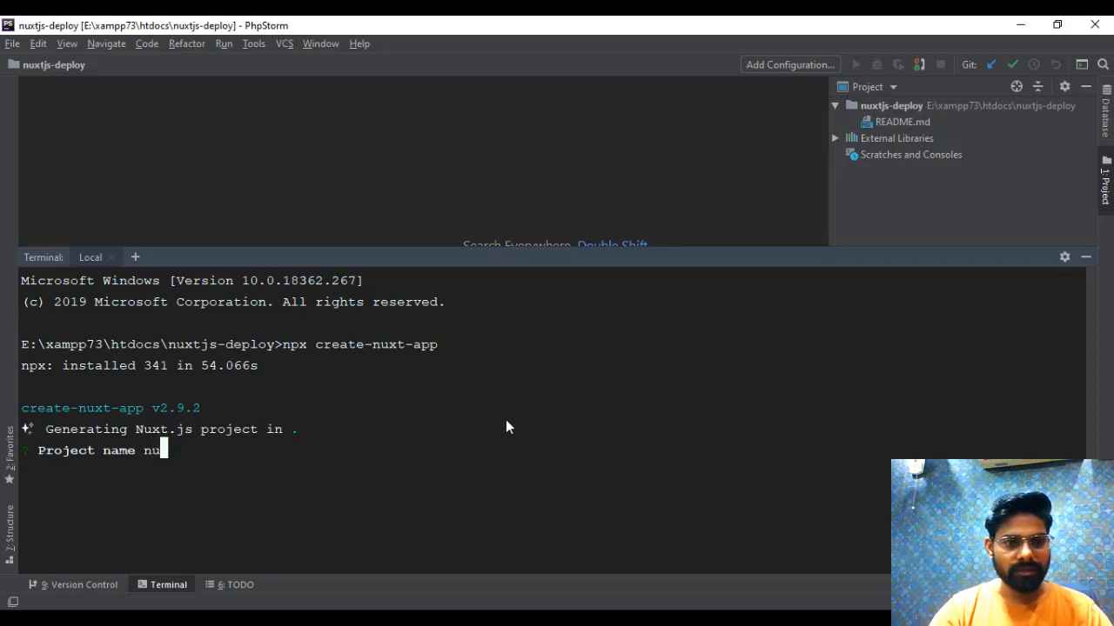
{"action": "type", "text": "xtjs-deploy"}
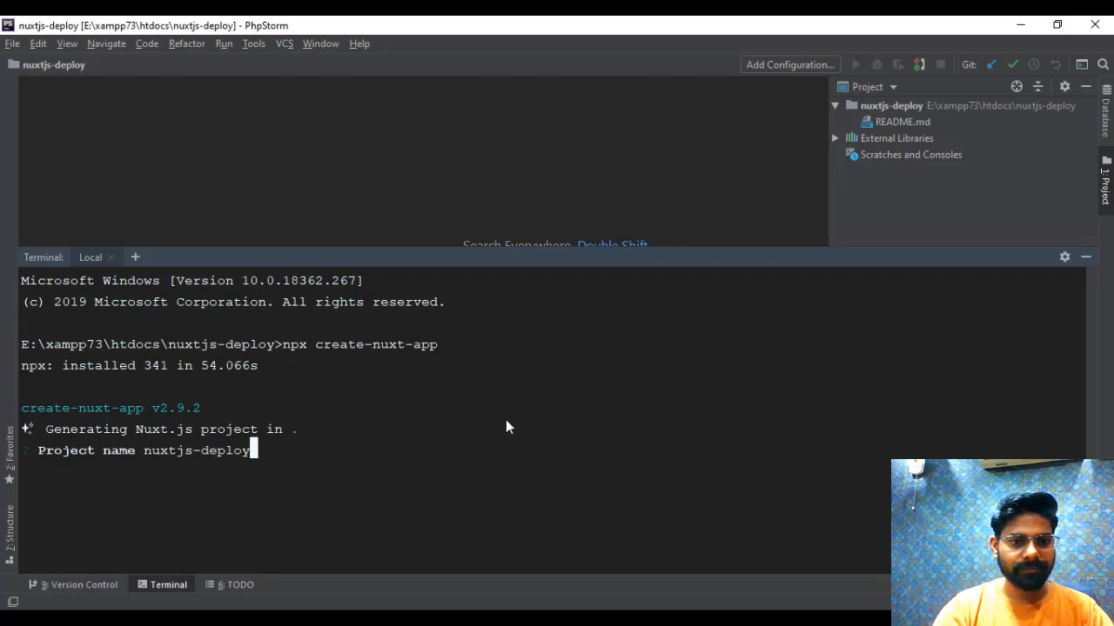
{"action": "key", "text": "Return"}
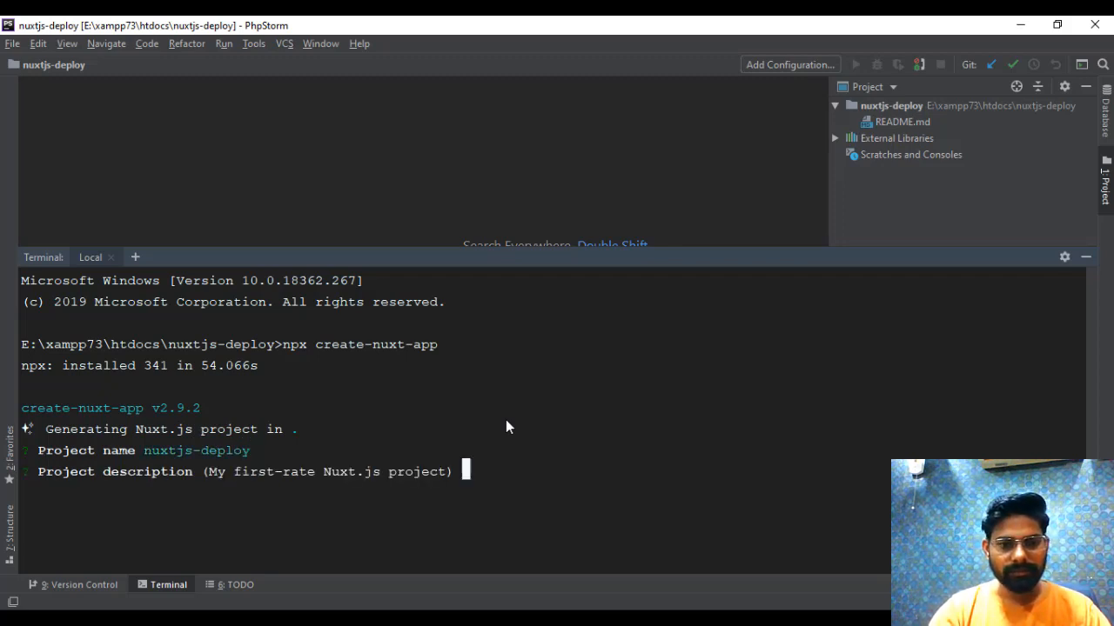
- Answer the project description prompt with "Buddy.works test"
{"action": "type", "text": "Buyd"}
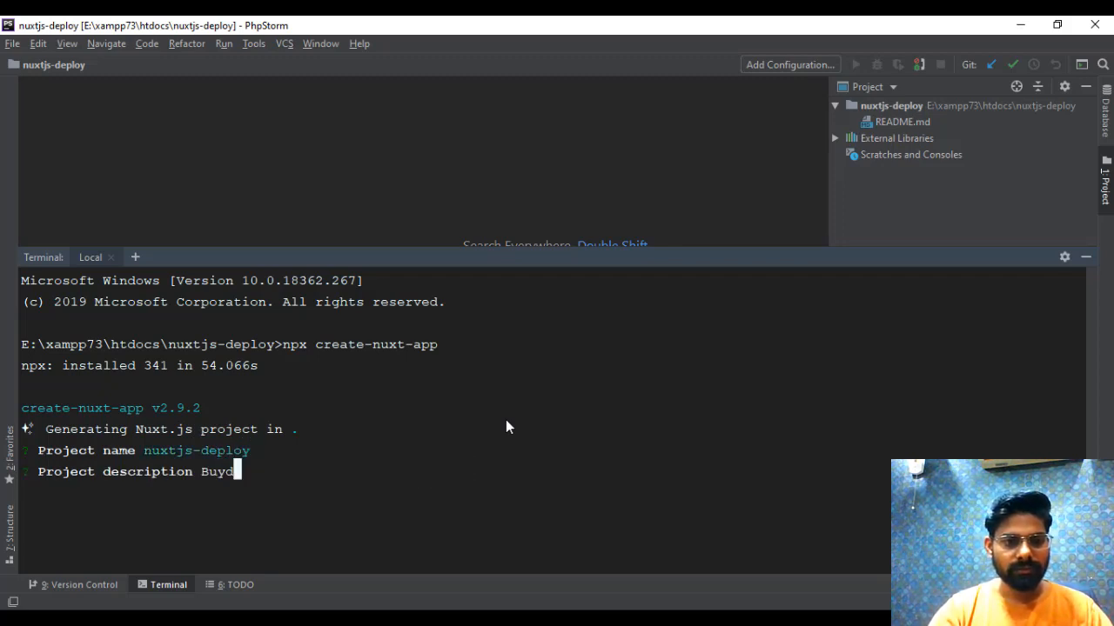
{"action": "key", "text": "BackSpace"}
{"action": "key", "text": "BackSpace"}
{"action": "type", "text": "ddy.wr"}
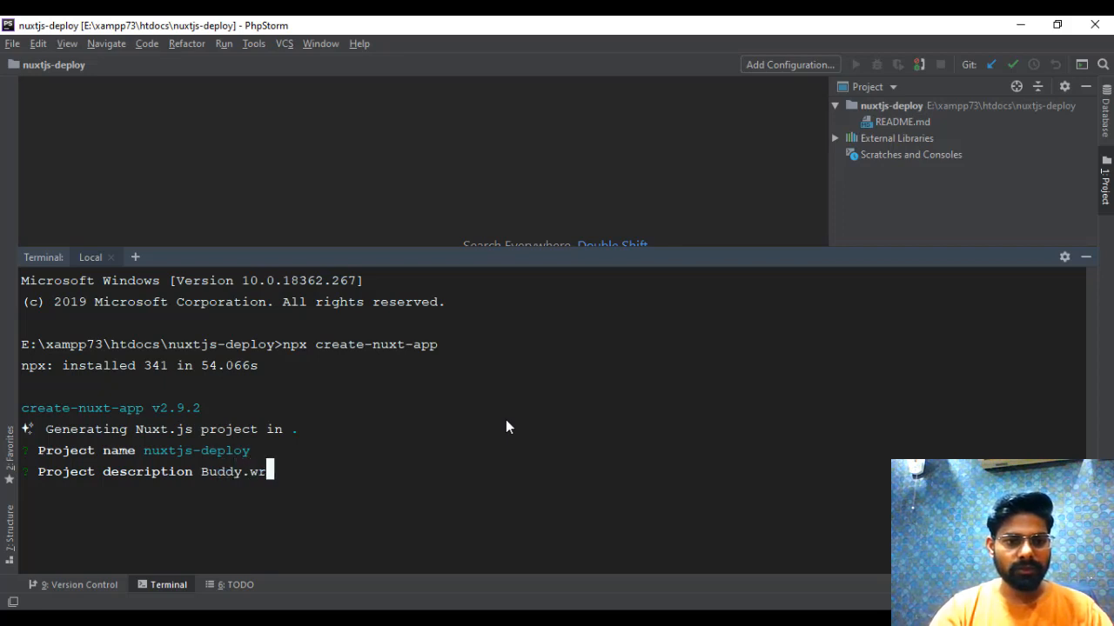
{"action": "key", "text": "BackSpace"}
{"action": "type", "text": "orks "}
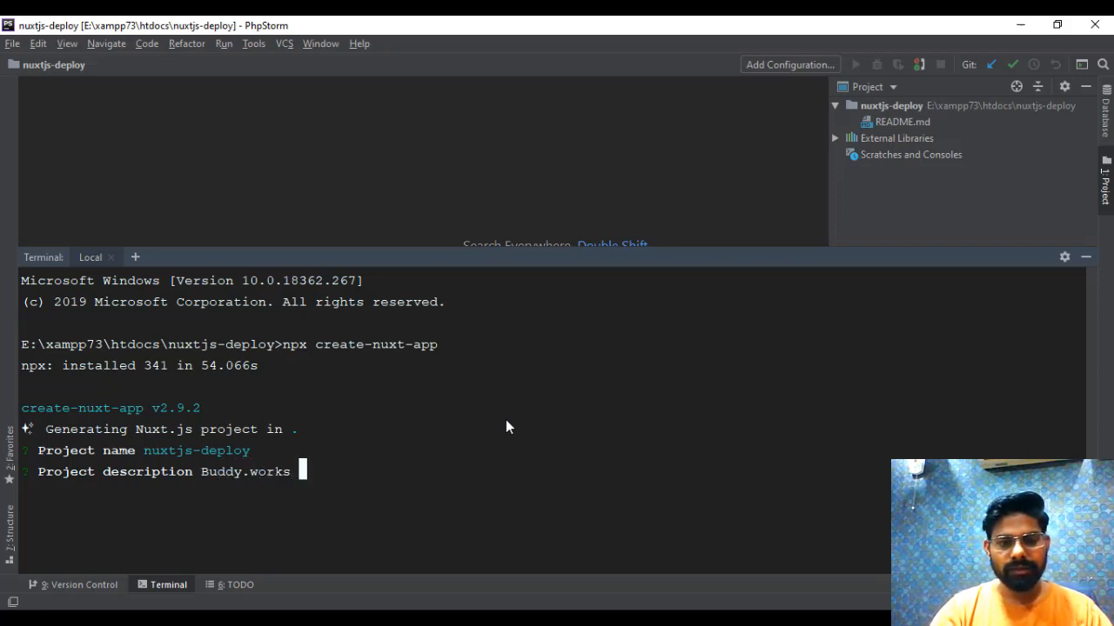
{"action": "type", "text": "test"}
{"action": "key", "text": "Return"}
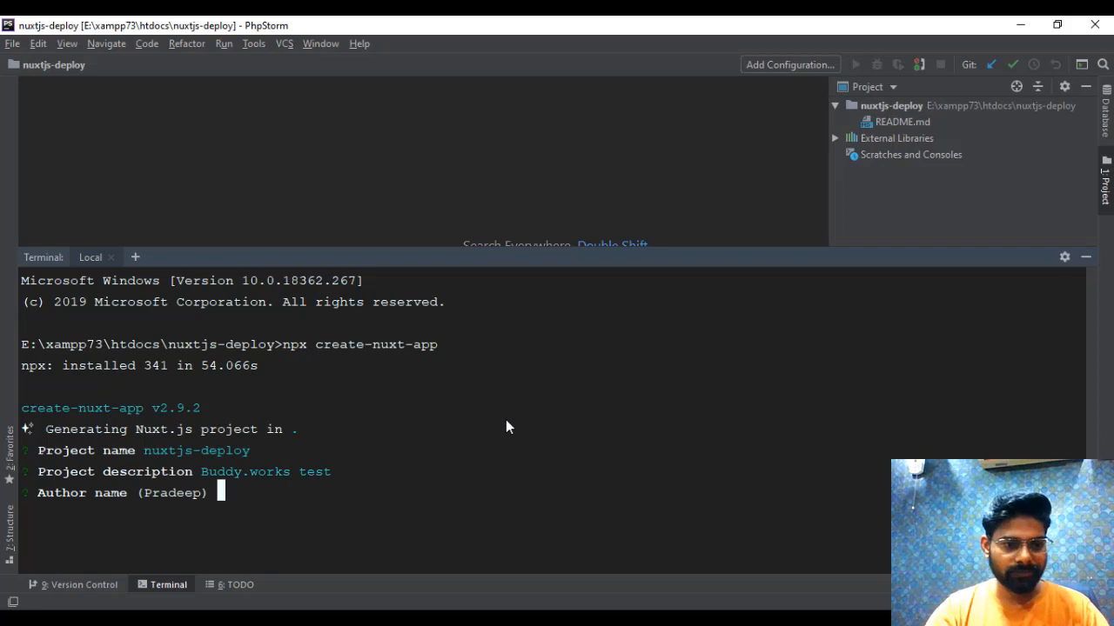
- Accept the default author name and choose Npm as the package manager
{"action": "key", "text": "Return"}
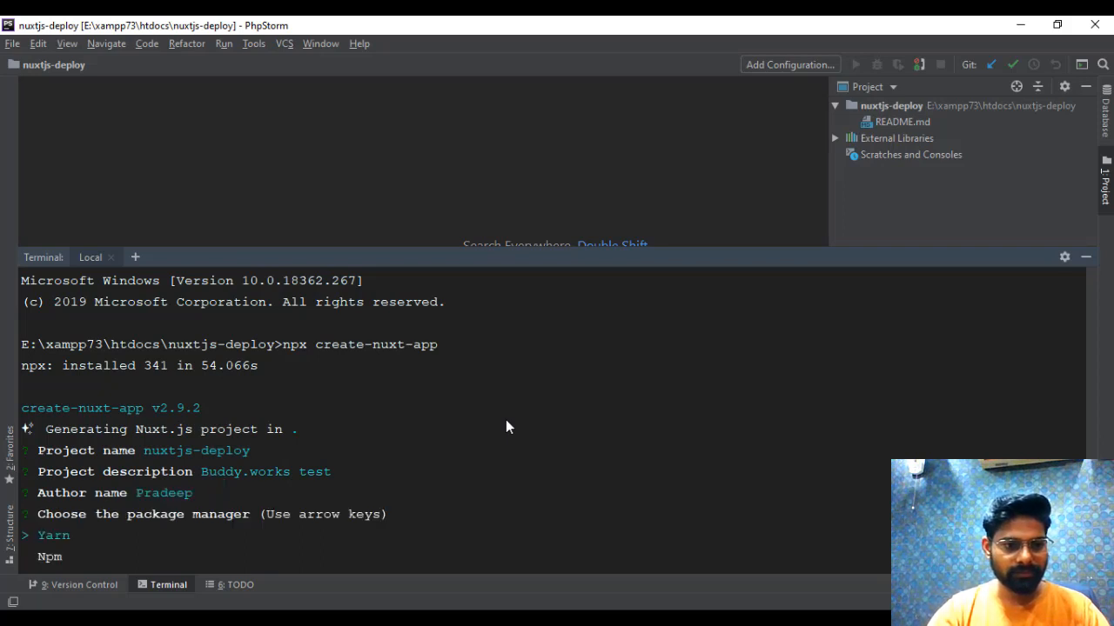
{"action": "key", "text": "Down"}
{"action": "key", "text": "Return"}
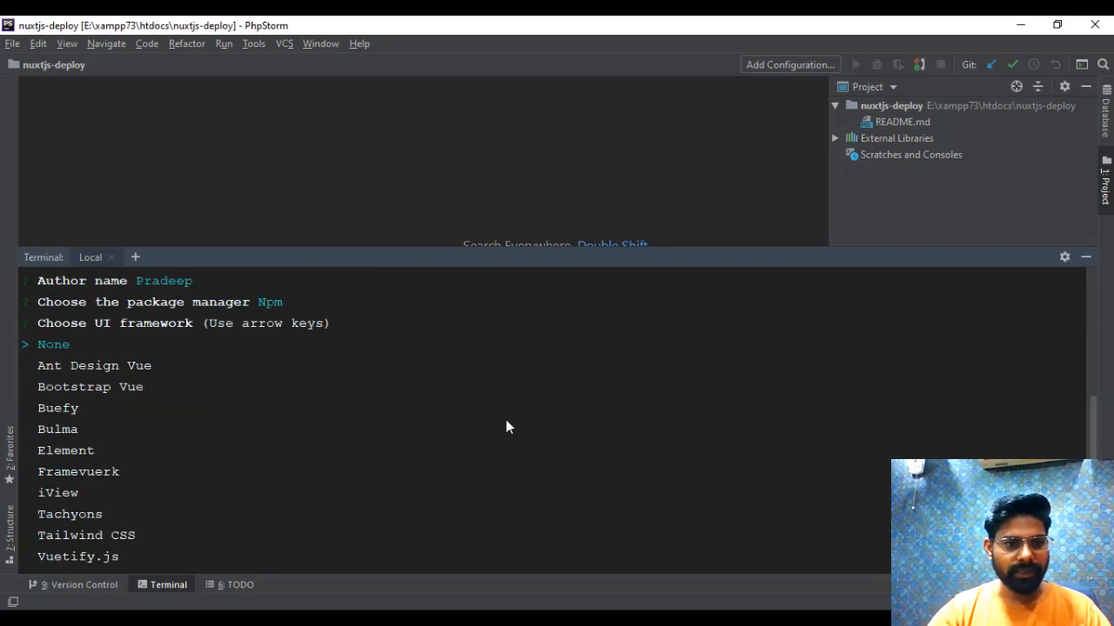
- Choose None as the UI framework and None (Recommended) as the custom server framework
{"action": "key", "text": "Down"}
{"action": "key", "text": "Down"}
{"action": "key", "text": "Down"}
{"action": "key", "text": "Down"}
{"action": "key", "text": "Down"}
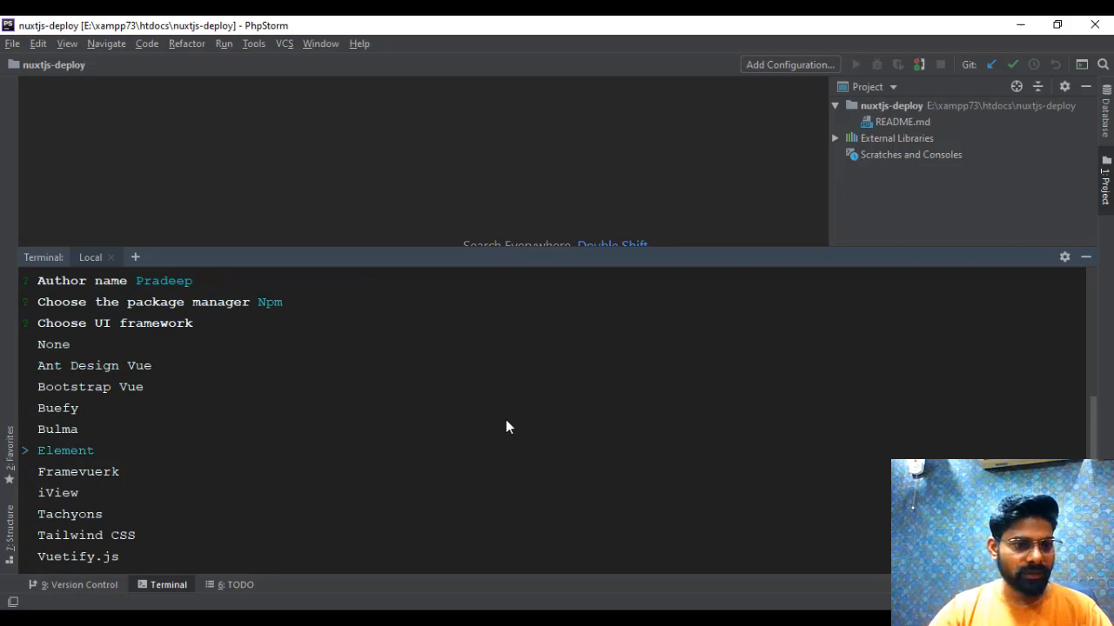
{"action": "key", "text": "Down"}
{"action": "key", "text": "Down"}
{"action": "key", "text": "Down"}
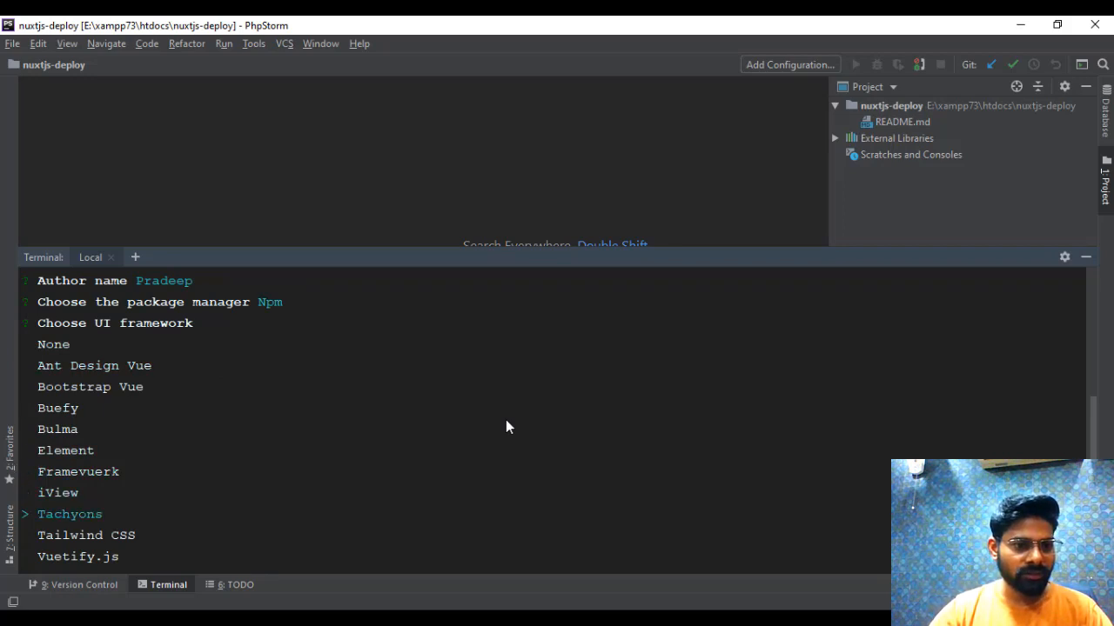
{"action": "key", "text": "Up"}
{"action": "key", "text": "Down"}
{"action": "key", "text": "Down"}
{"action": "key", "text": "Down"}
{"action": "key", "text": "Down"}
{"action": "key", "text": "Down"}
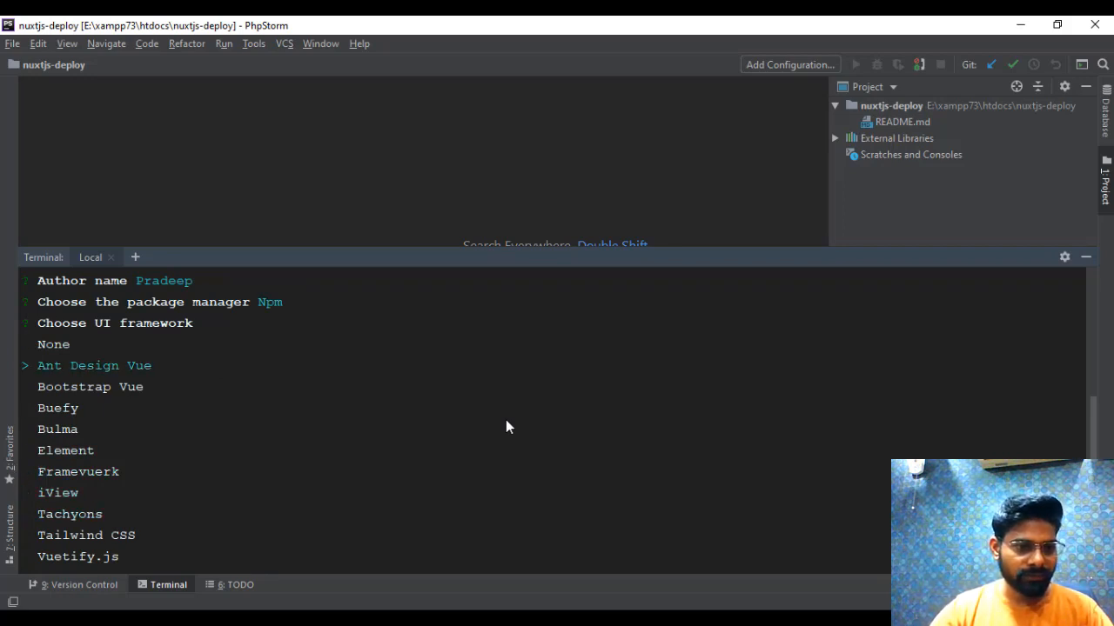
{"action": "key", "text": "Up"}
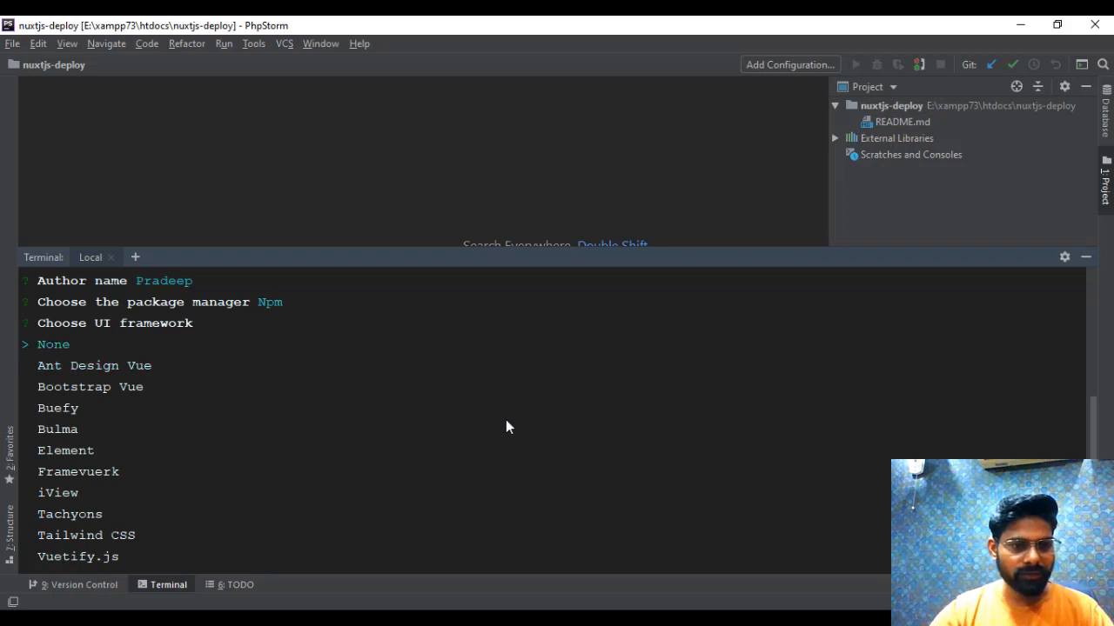
{"action": "key", "text": "Return"}
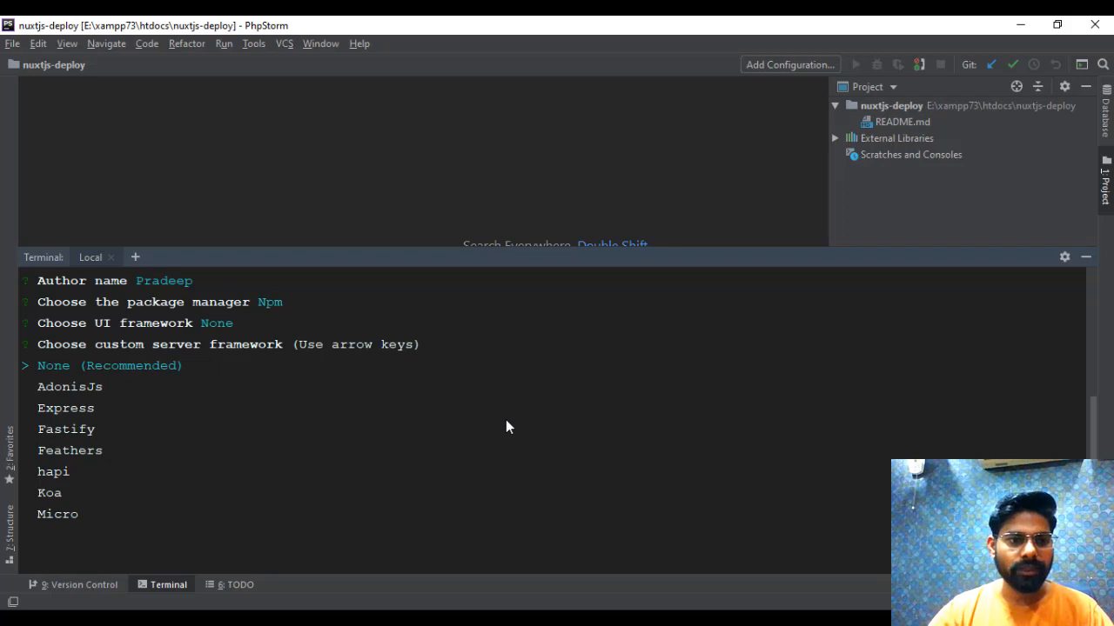
{"action": "key", "text": "Return"}
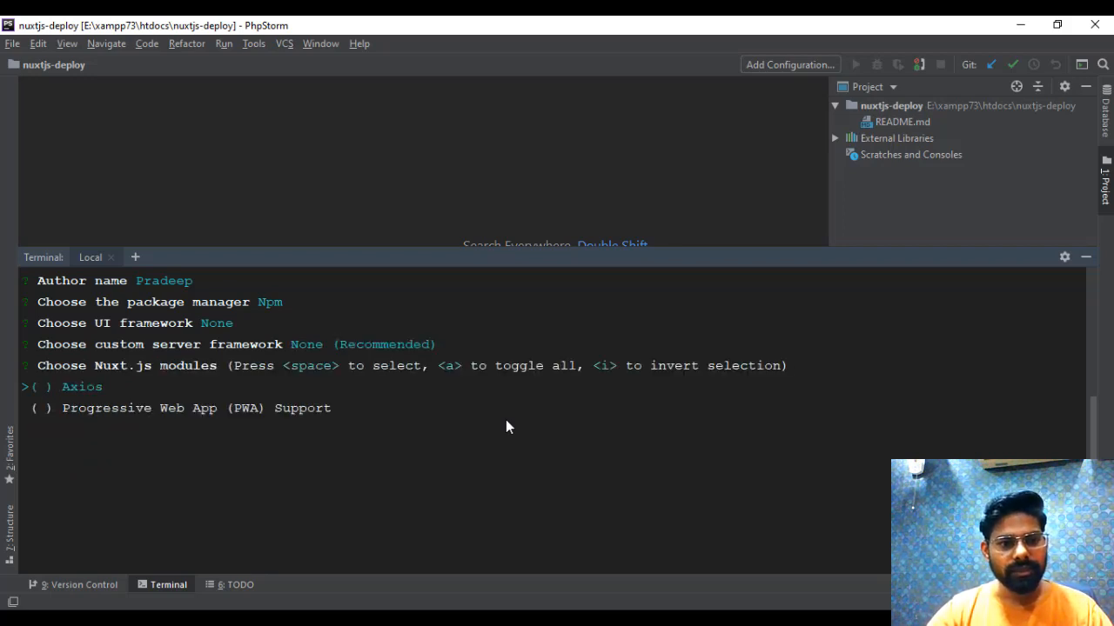
- Complete the create-nuxt-app prompts with the Axios module, ESLint, no test framework and Universal (SSR) rendering mode
{"action": "key", "text": "space"}
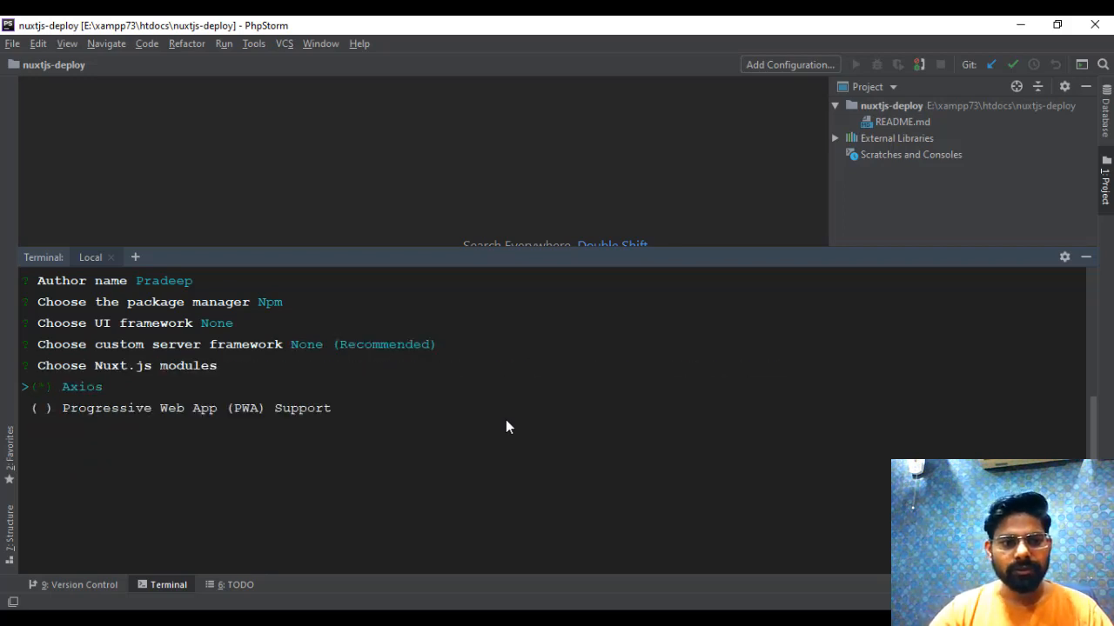
{"action": "key", "text": "Return"}
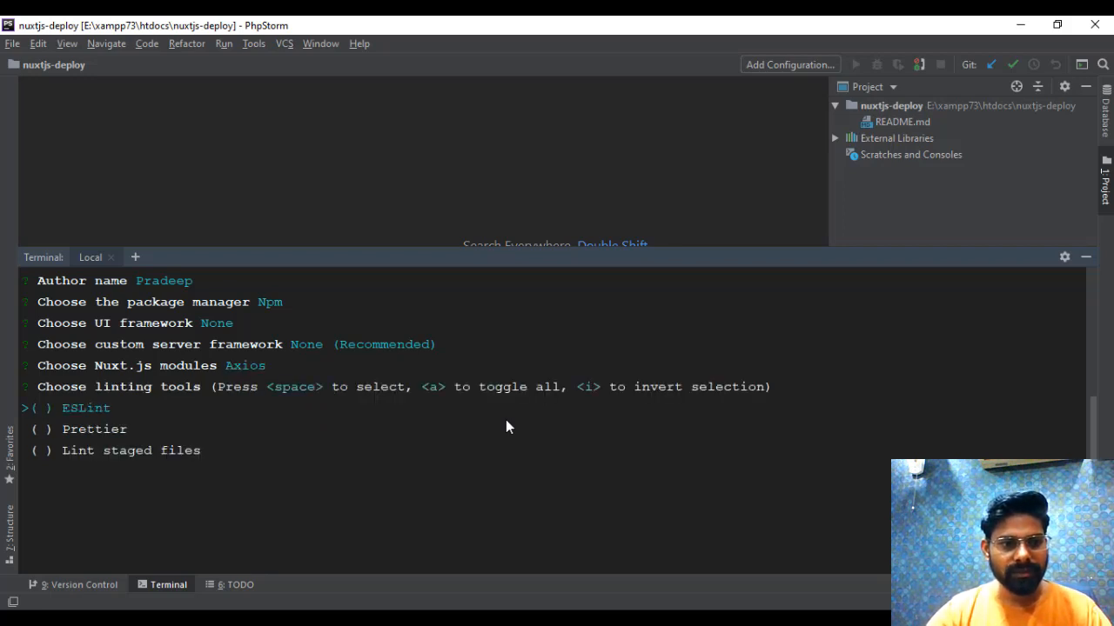
{"action": "key", "text": "space"}
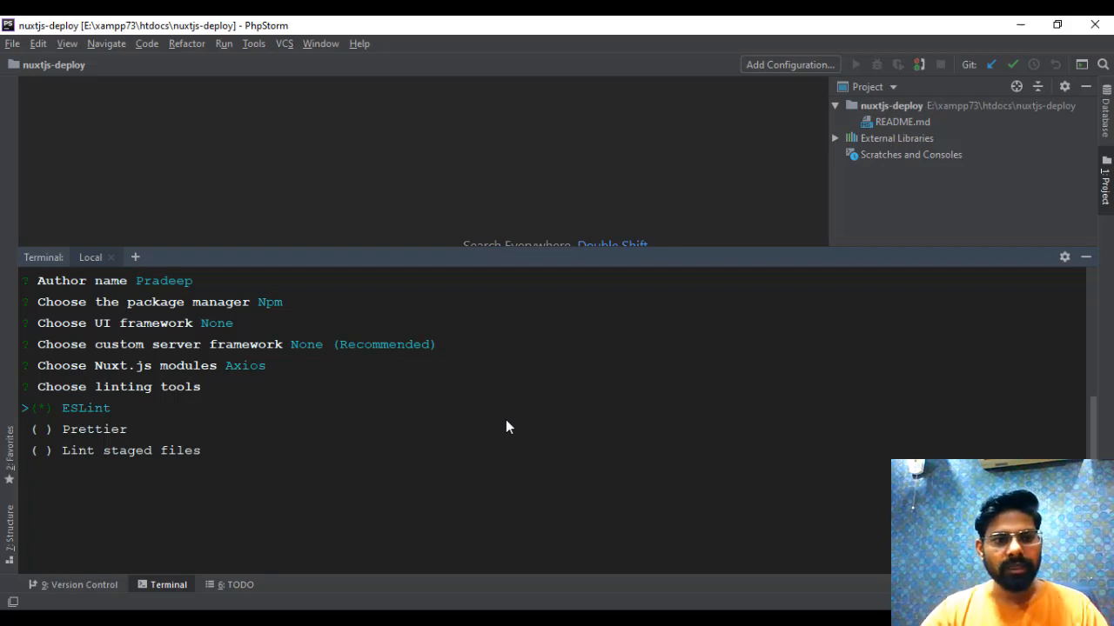
{"action": "key", "text": "Return"}
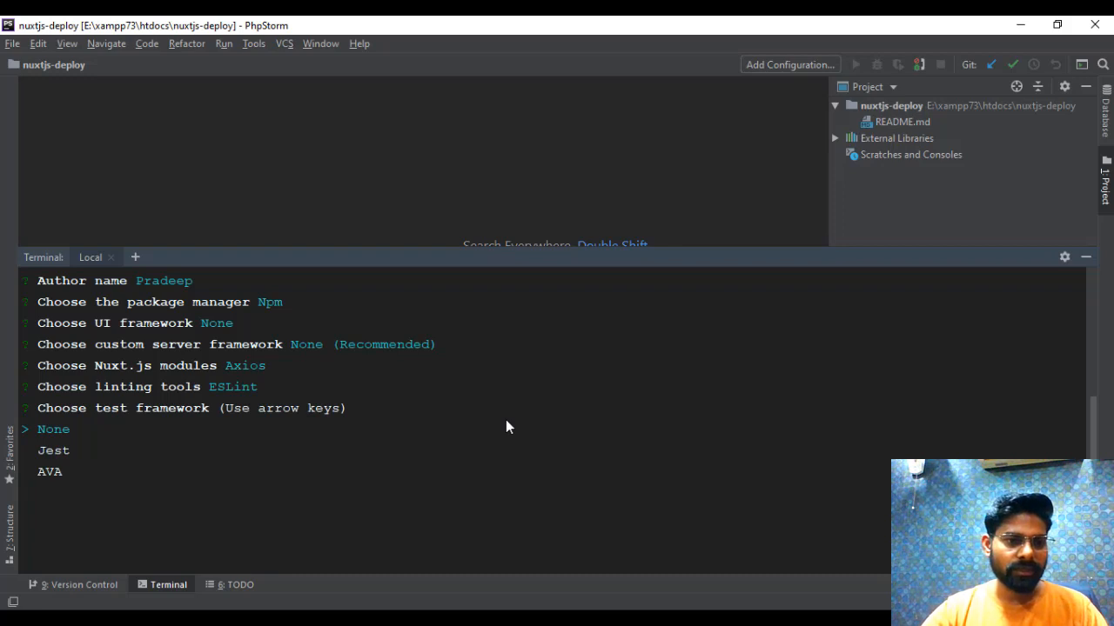
{"action": "key", "text": "Return"}
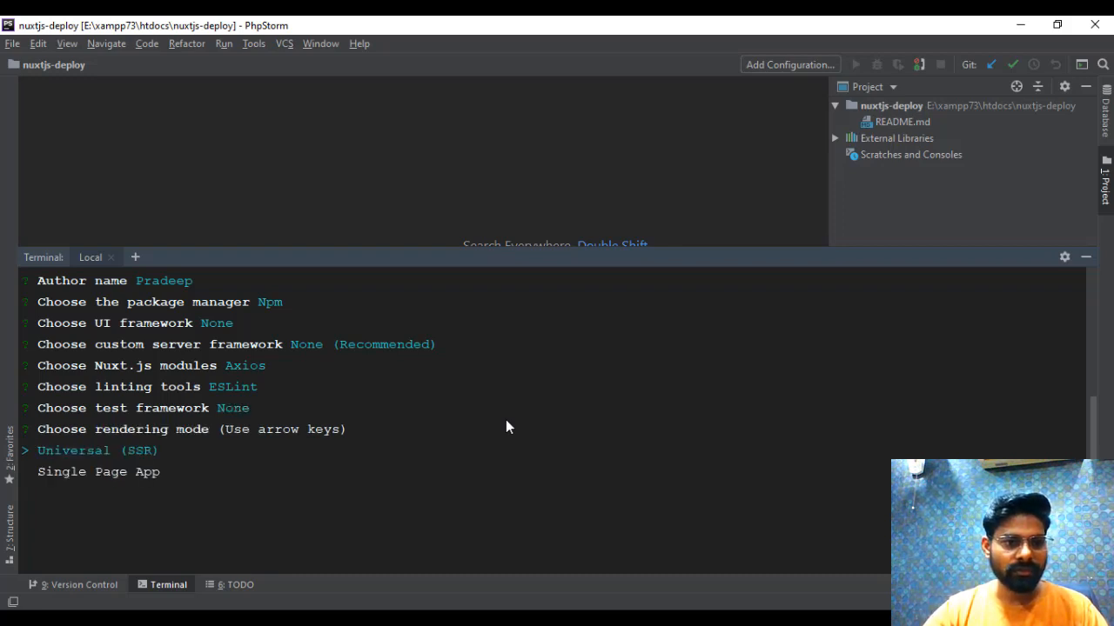
{"action": "key", "text": "Return"}
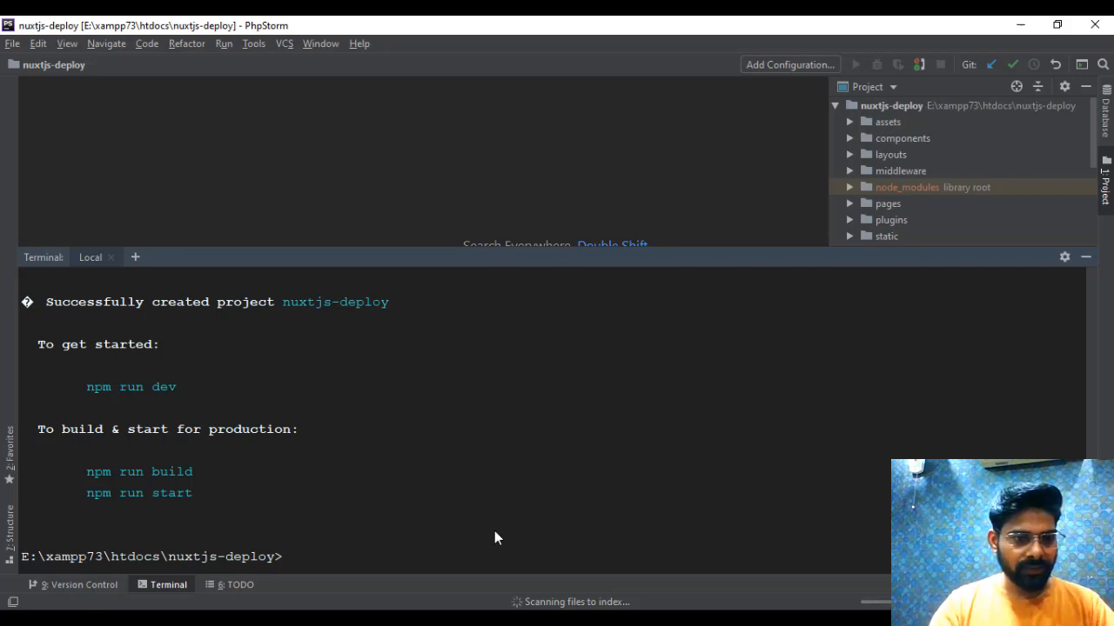
- Start the Nuxt development server with "npm run dev"
{"action": "type", "text": "npm run dev"}
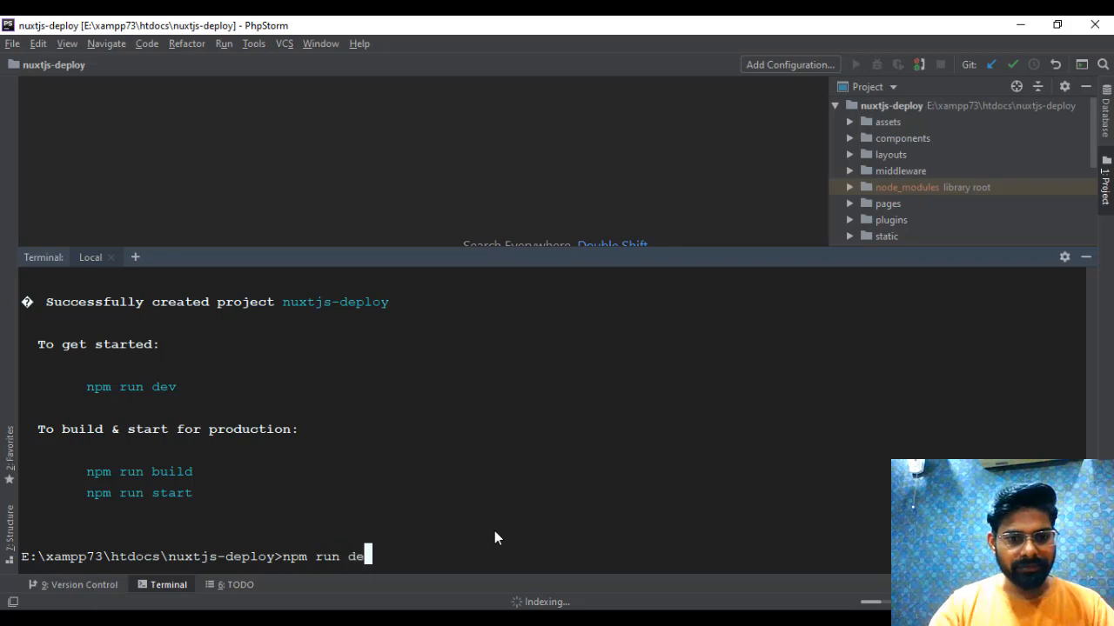
{"action": "key", "text": "Return"}
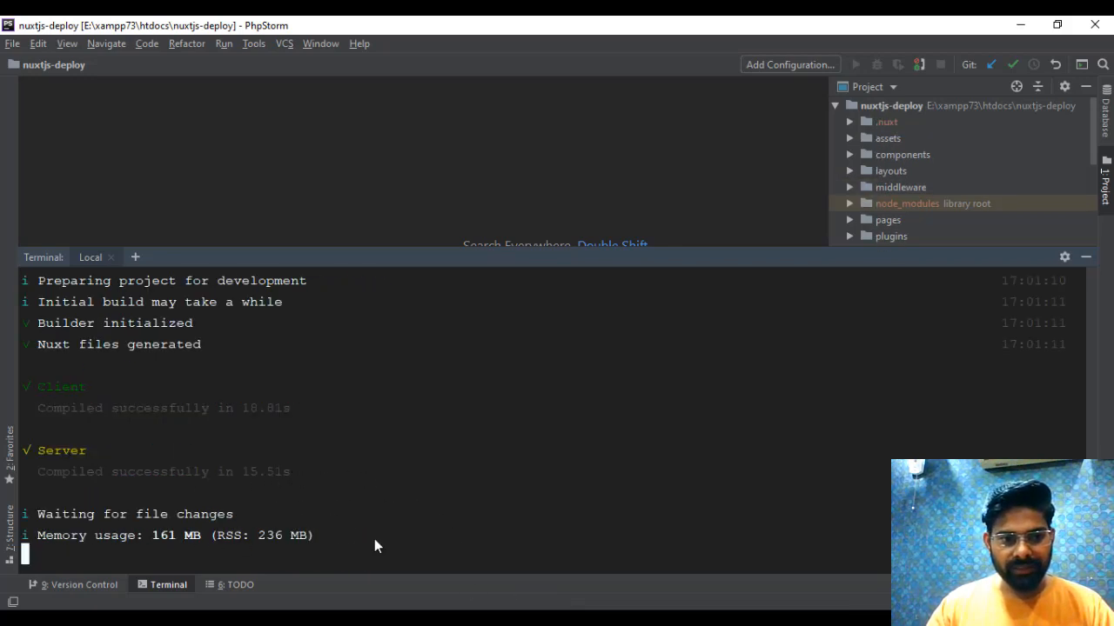
- Switch to Chrome, reload the localhost:3000 page and check its project title, description and Documentation link
{"action": "key", "text": "alt+Tab"}
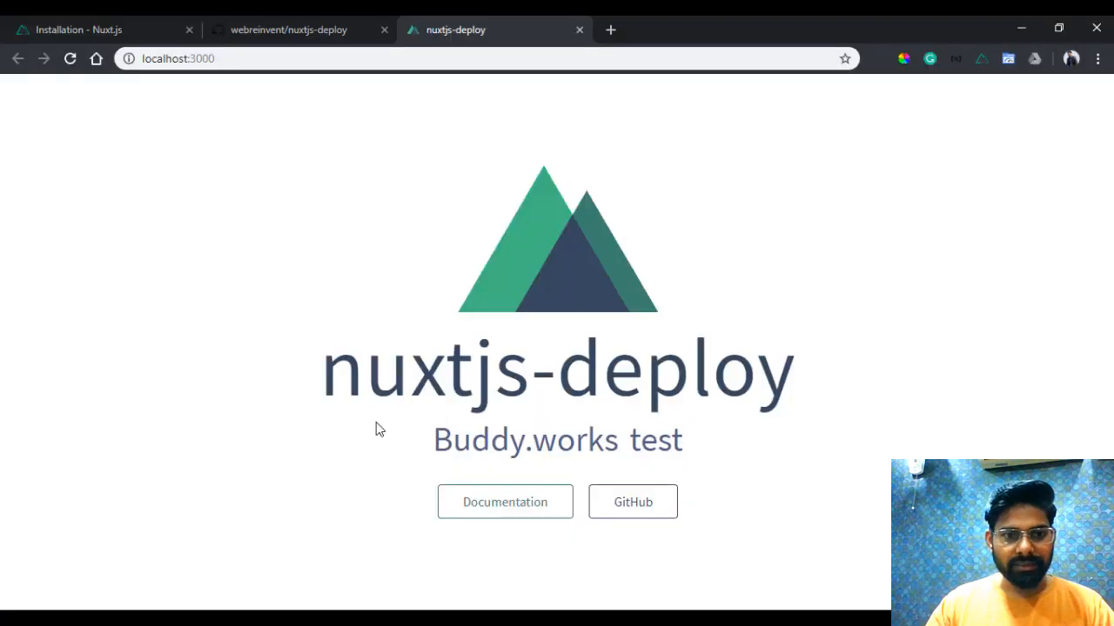
{"action": "key", "text": "F5"}
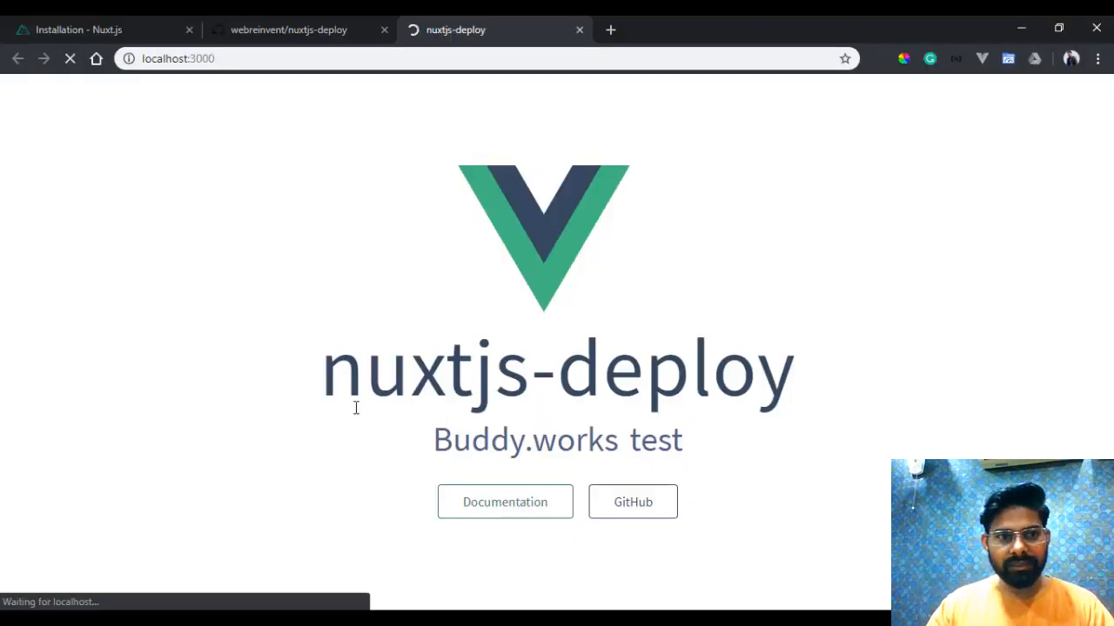
{"action": "left_click", "coordinate": [534, 522]}
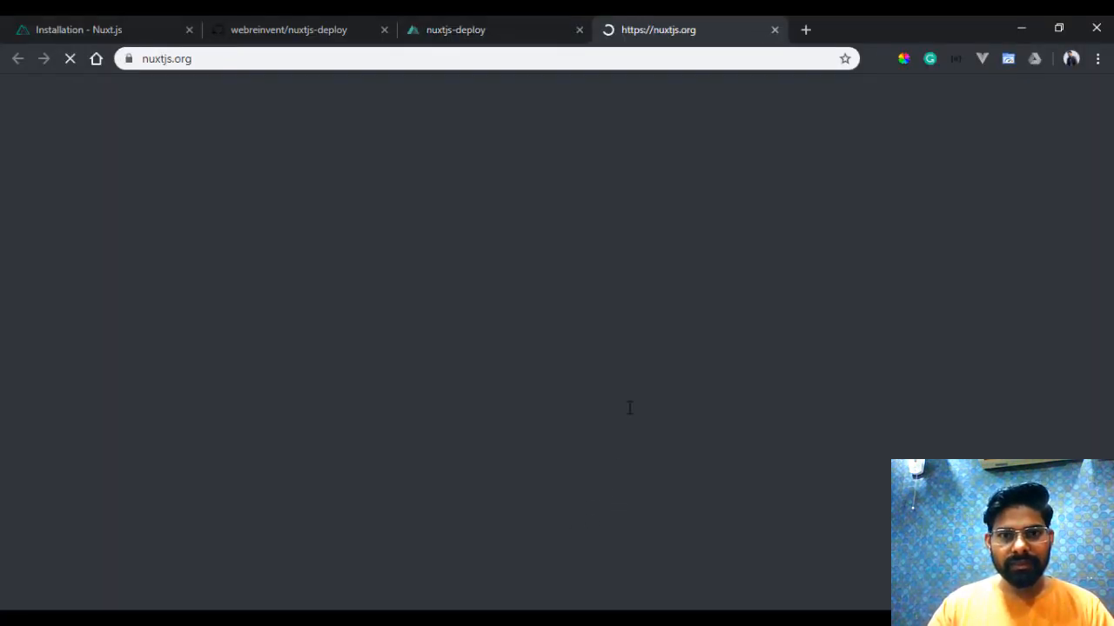
{"action": "key", "text": "ctrl+w"}
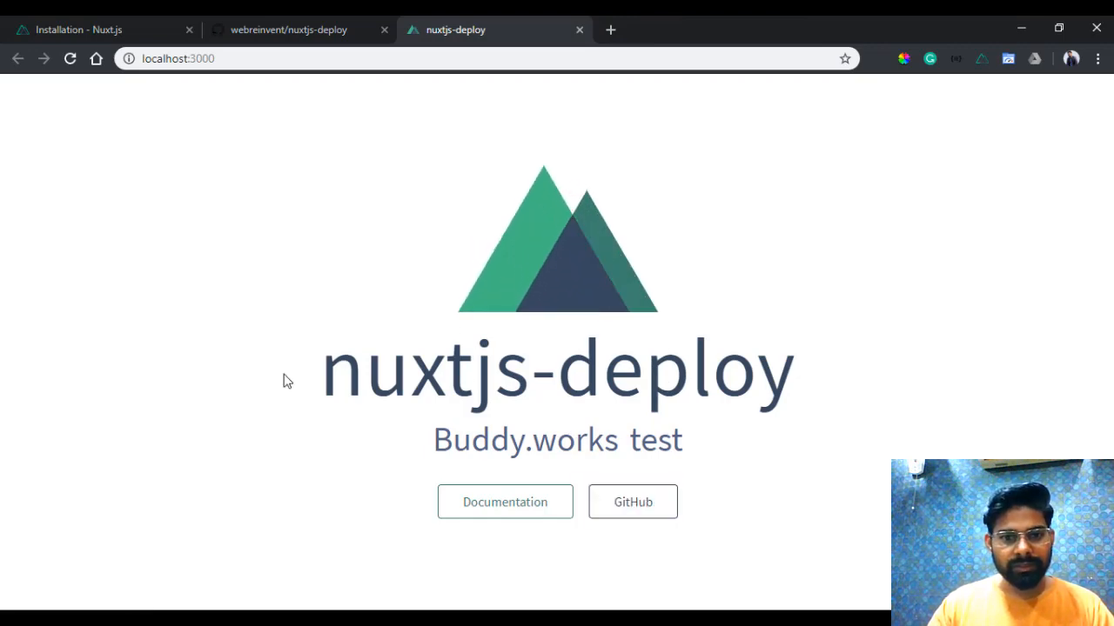
{"action": "left_click_drag", "start_coordinate": [445, 374], "coordinate": [531, 374]}
{"action": "left_click", "coordinate": [674, 426]}
{"action": "left_click_drag", "start_coordinate": [365, 382], "coordinate": [714, 409]}
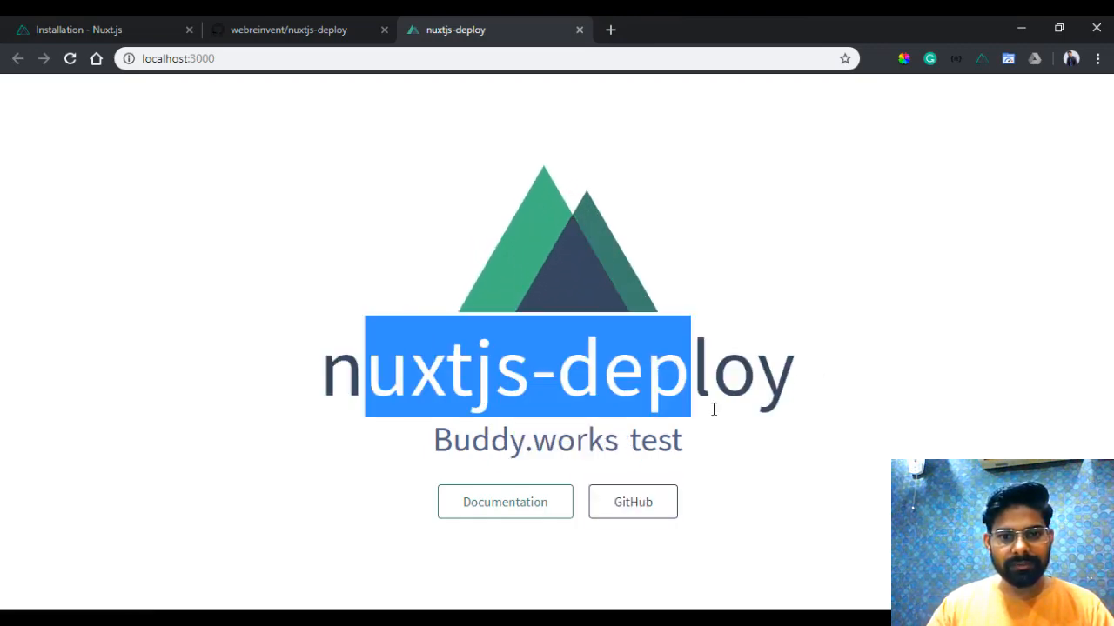
{"action": "left_click", "coordinate": [500, 426]}
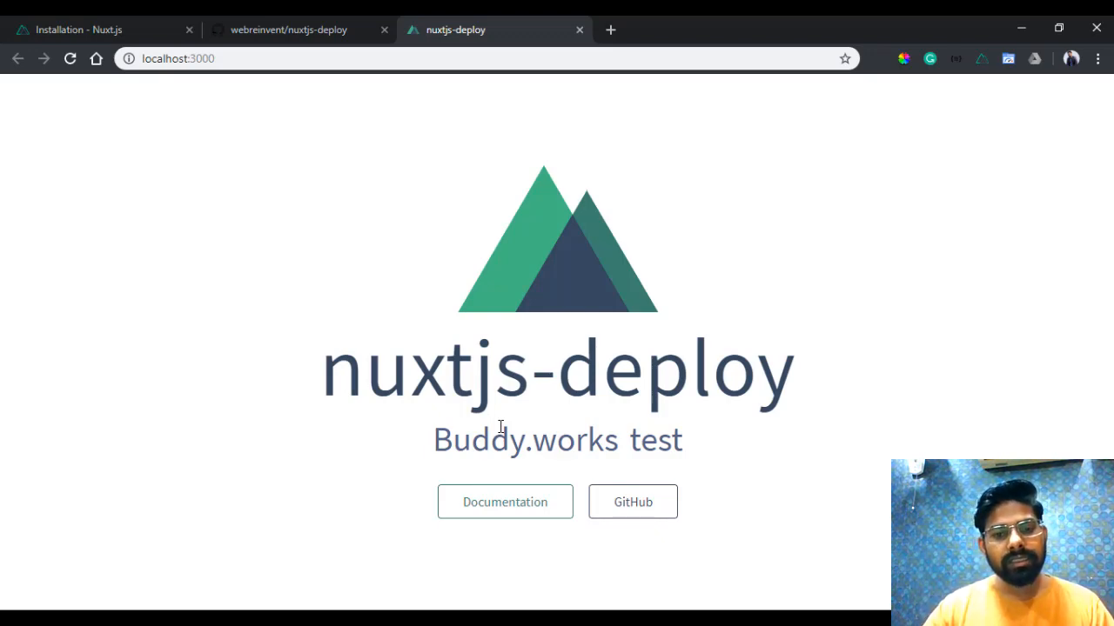
{"action": "key", "text": "alt+Tab"}
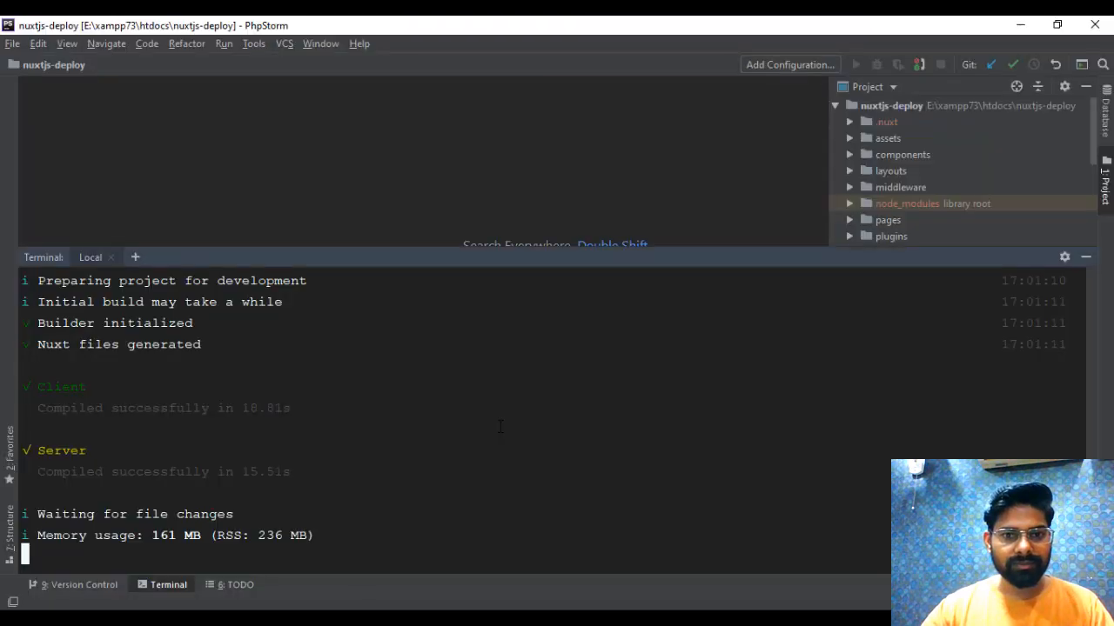
{"action": "key", "text": "alt+Tab"}
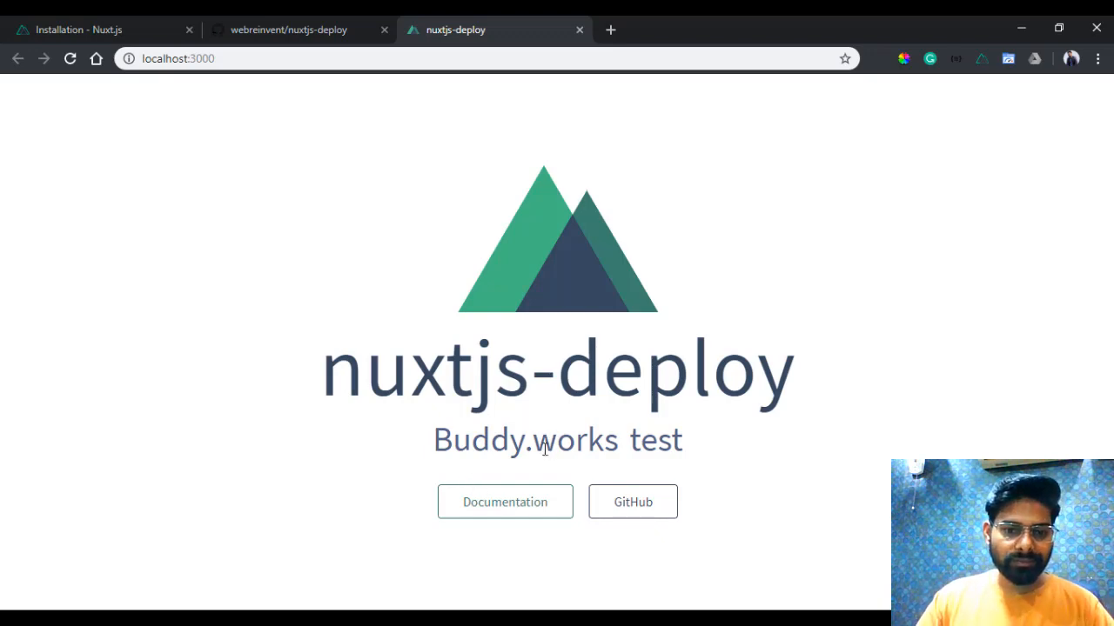
- Return to PhpStorm, hide the terminal and open the project's .gitignore file to examine its ignore rules
{"action": "key", "text": "alt+Tab"}
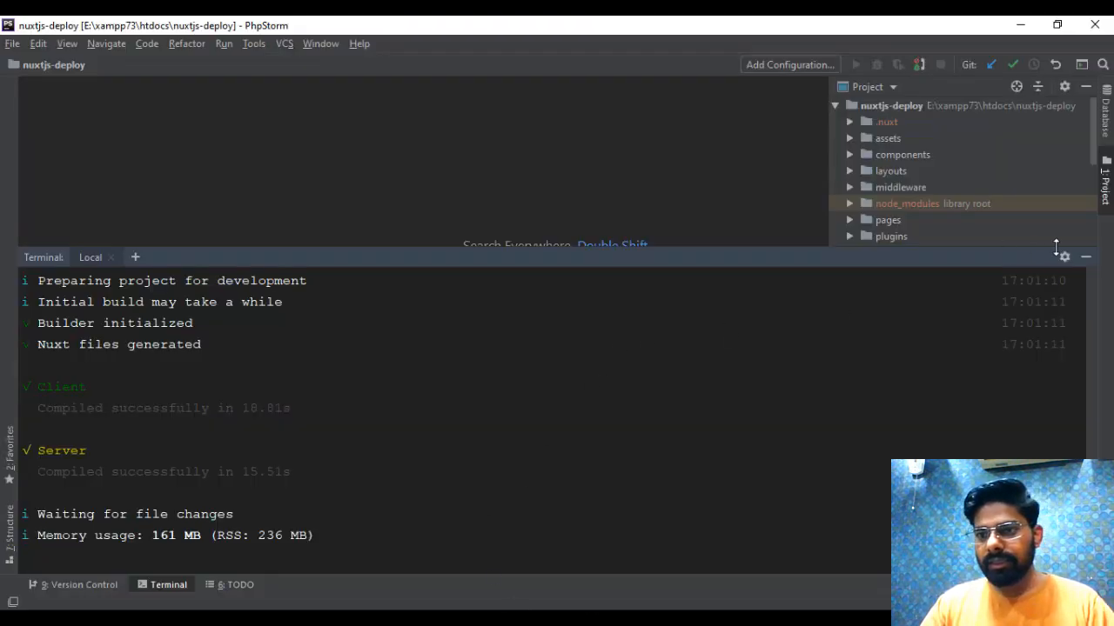
{"action": "left_click", "coordinate": [1095, 259]}
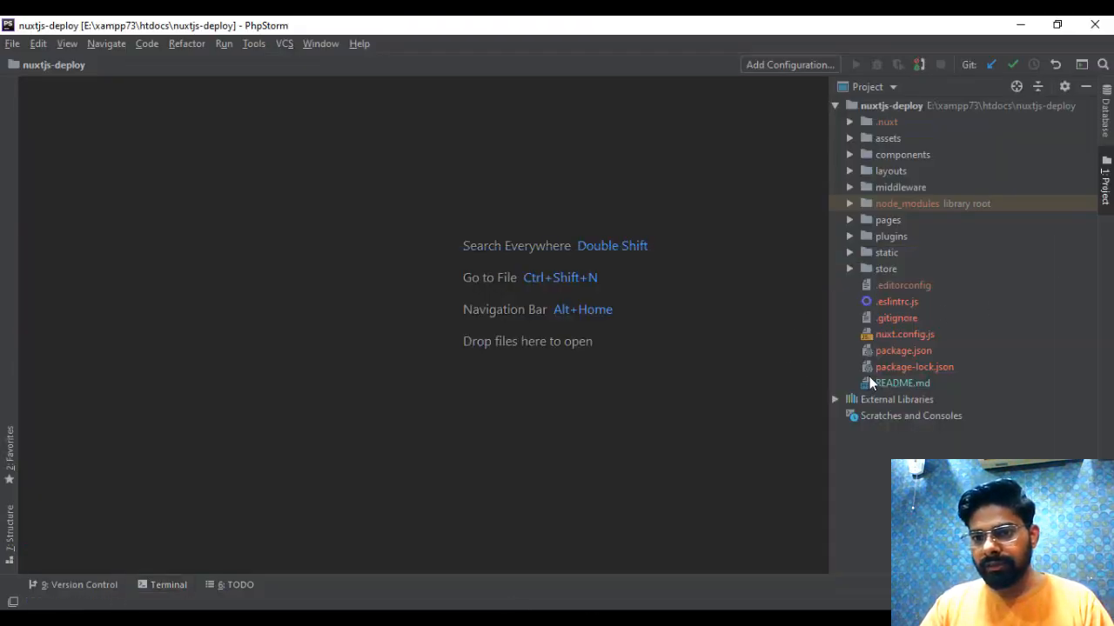
{"action": "double_click", "coordinate": [896, 318]}
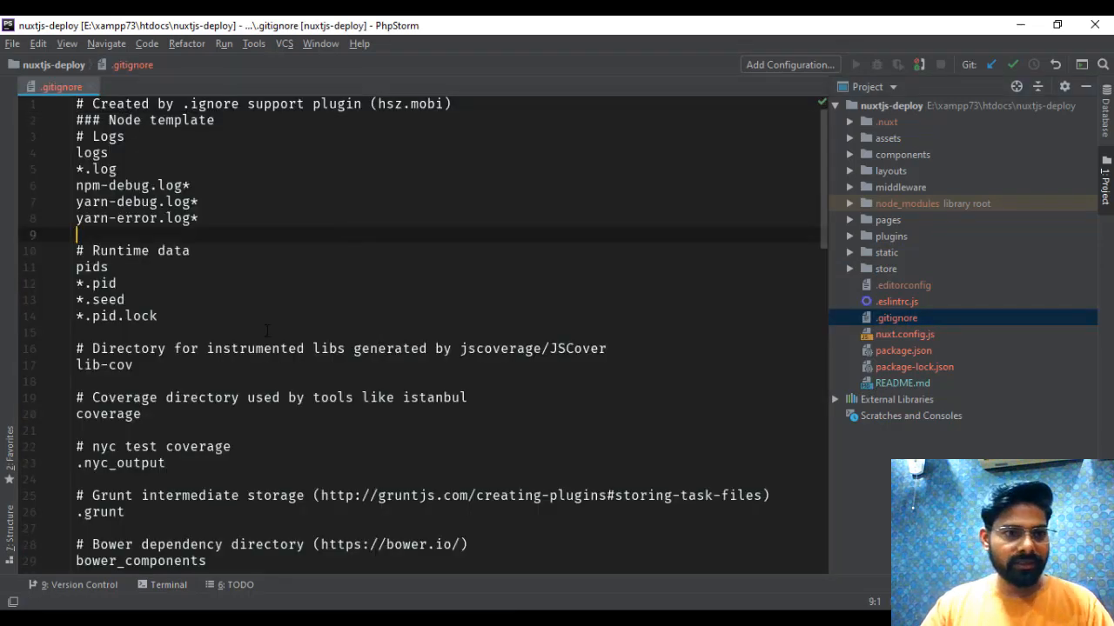
{"action": "scroll", "coordinate": [284, 289], "scroll_direction": "down", "scroll_amount": 1}
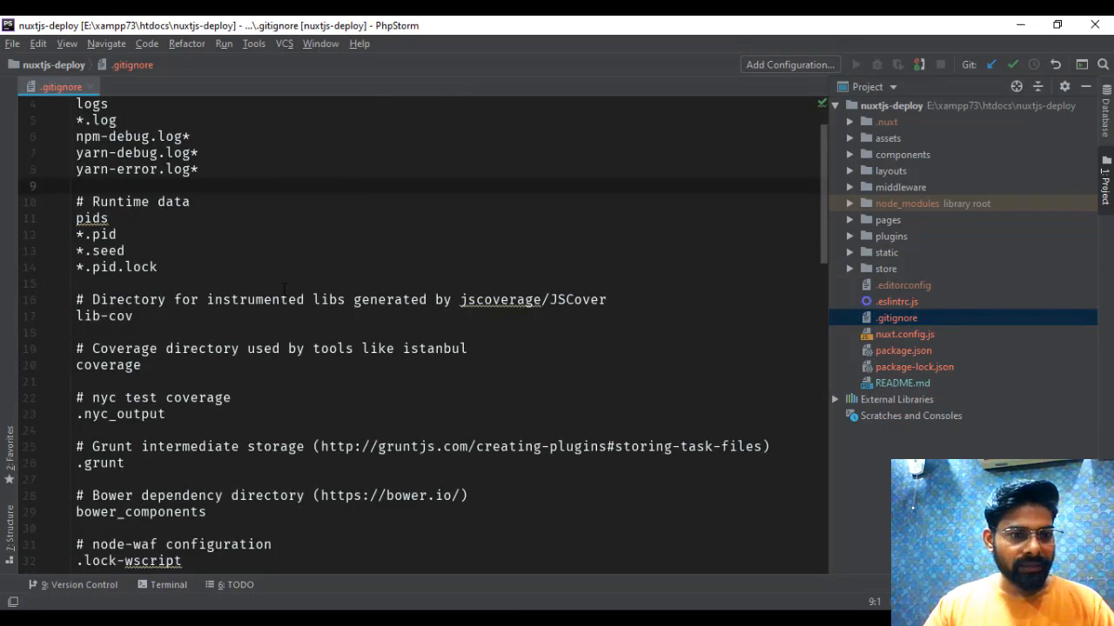
{"action": "scroll", "coordinate": [287, 314], "scroll_direction": "up", "scroll_amount": 1}
{"action": "scroll", "coordinate": [300, 386], "scroll_direction": "down", "scroll_amount": 1}
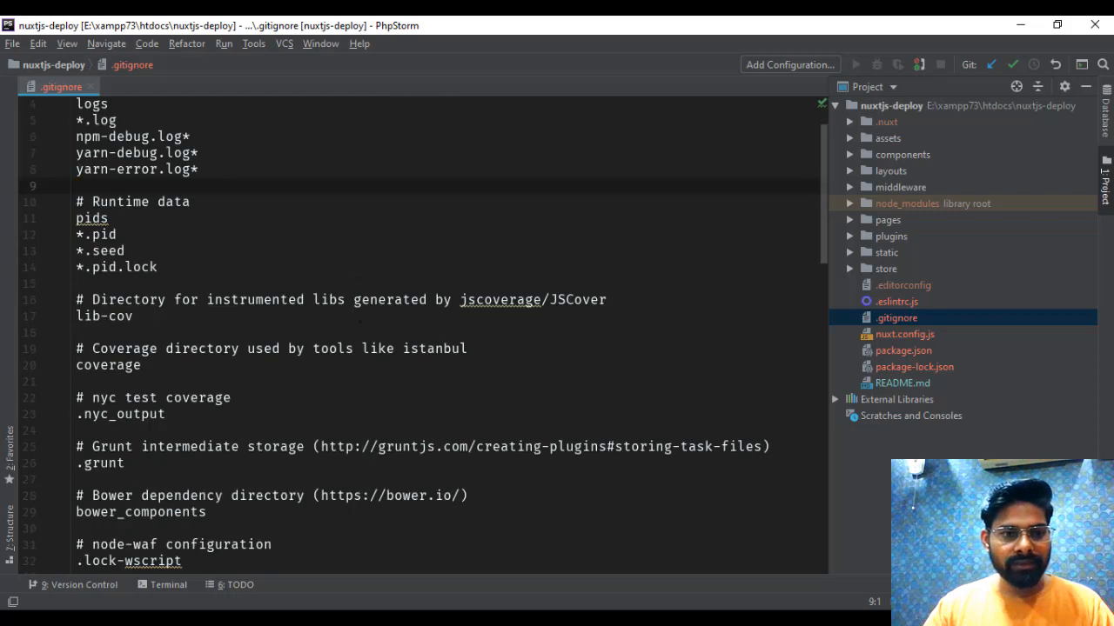
{"action": "scroll", "coordinate": [271, 323], "scroll_direction": "up", "scroll_amount": 1}
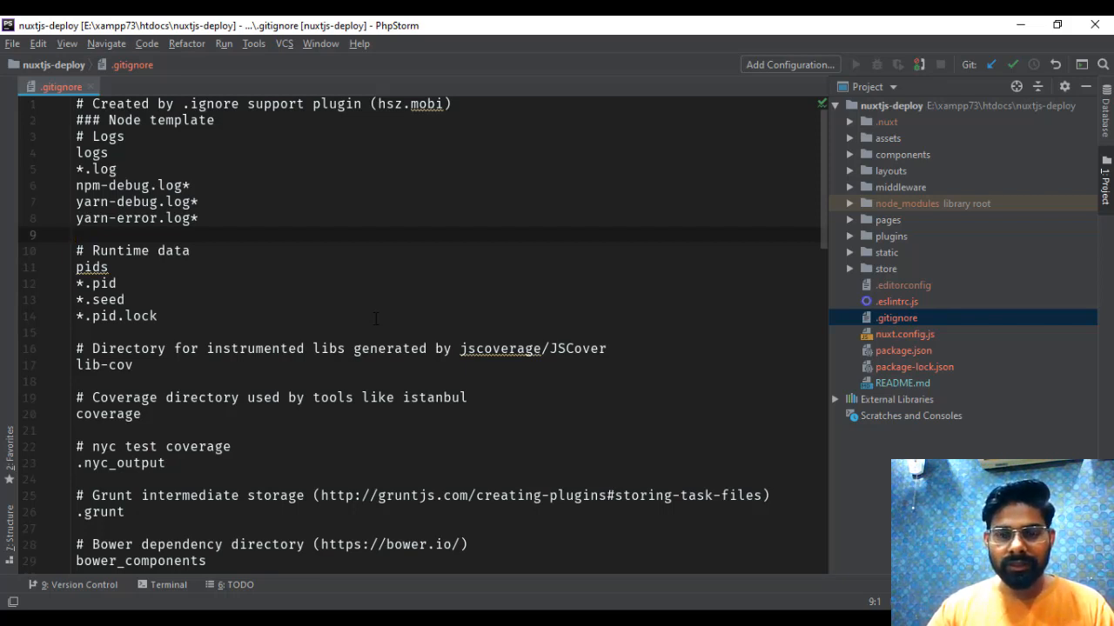
- Reopen the terminal and stop the running Nuxt development server, answering "n" to the batch job prompt
{"action": "left_click", "coordinate": [167, 585]}
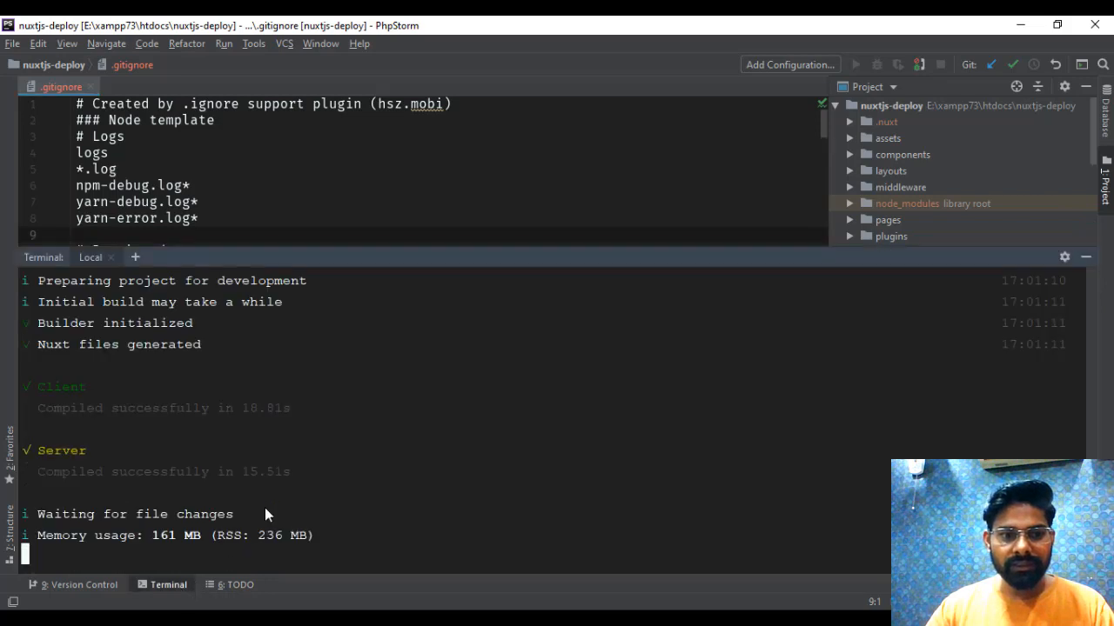
{"action": "scroll", "coordinate": [261, 414], "scroll_direction": "up", "scroll_amount": 3}
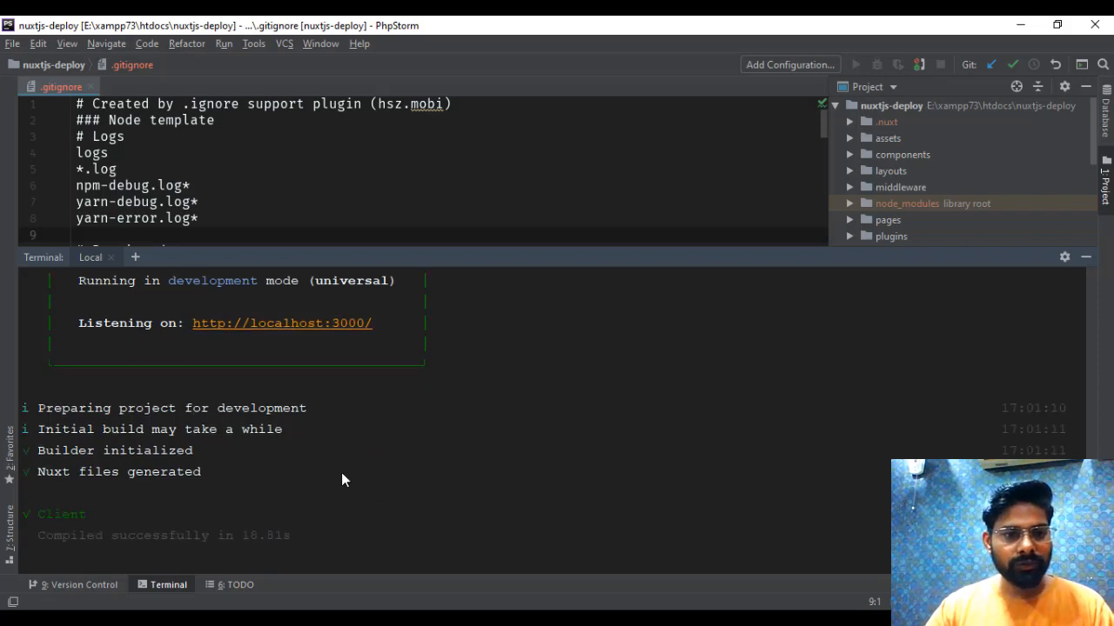
{"action": "key", "text": "ctrl+c"}
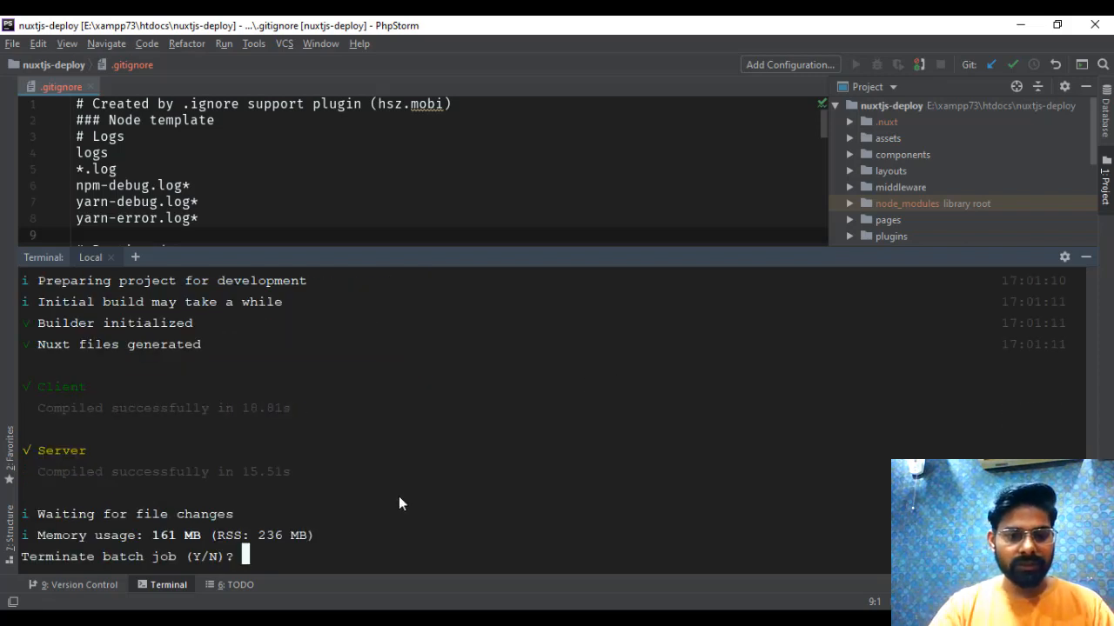
{"action": "type", "text": "n"}
{"action": "key", "text": "Return"}
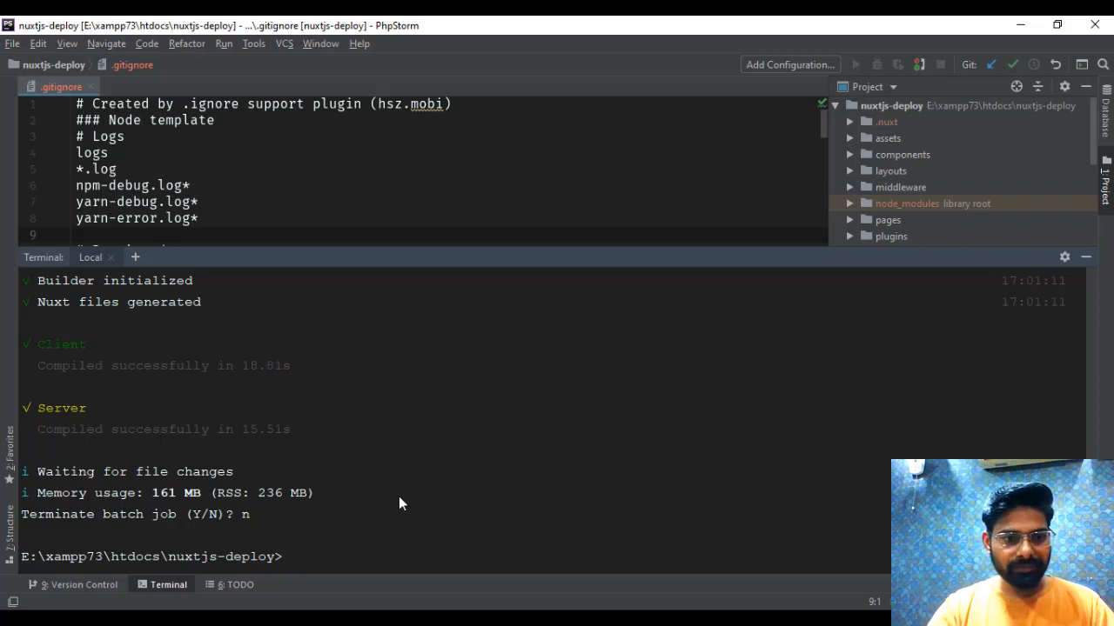
- Generate the static production build with "npm run generate" and shrink the terminal pane while it runs
{"action": "type", "text": "npm run generate"}
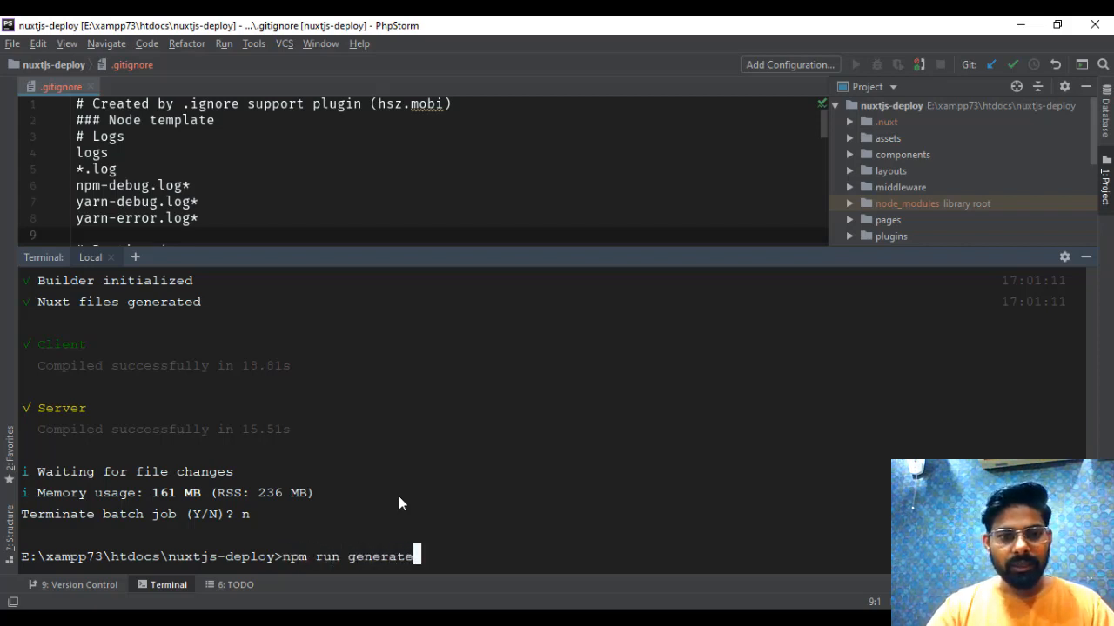
{"action": "key", "text": "Return"}
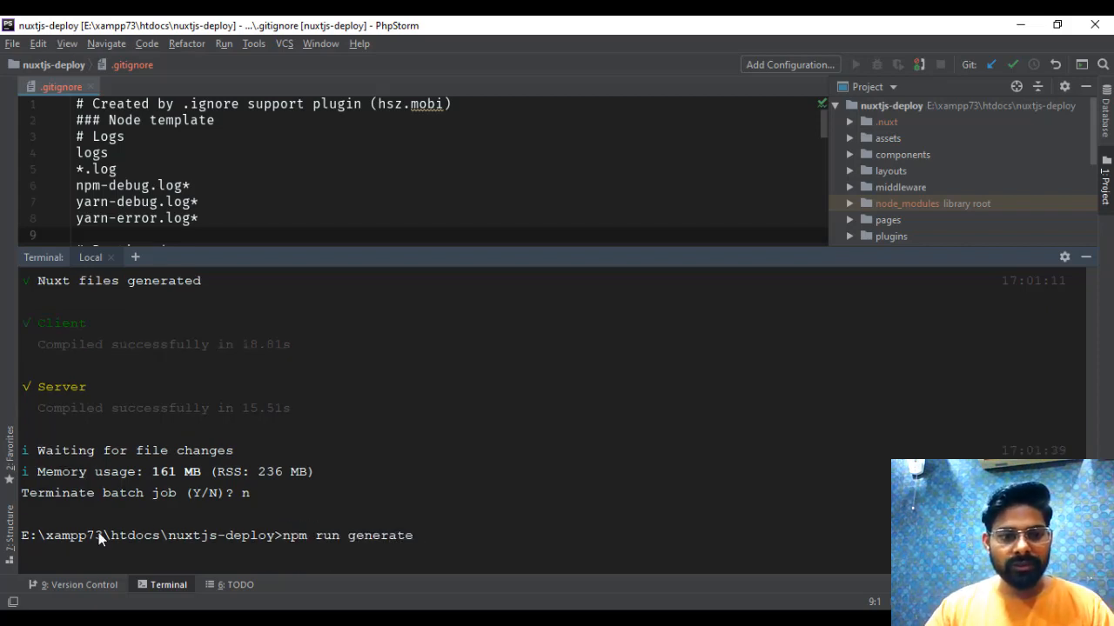
{"action": "left_click", "coordinate": [165, 584]}
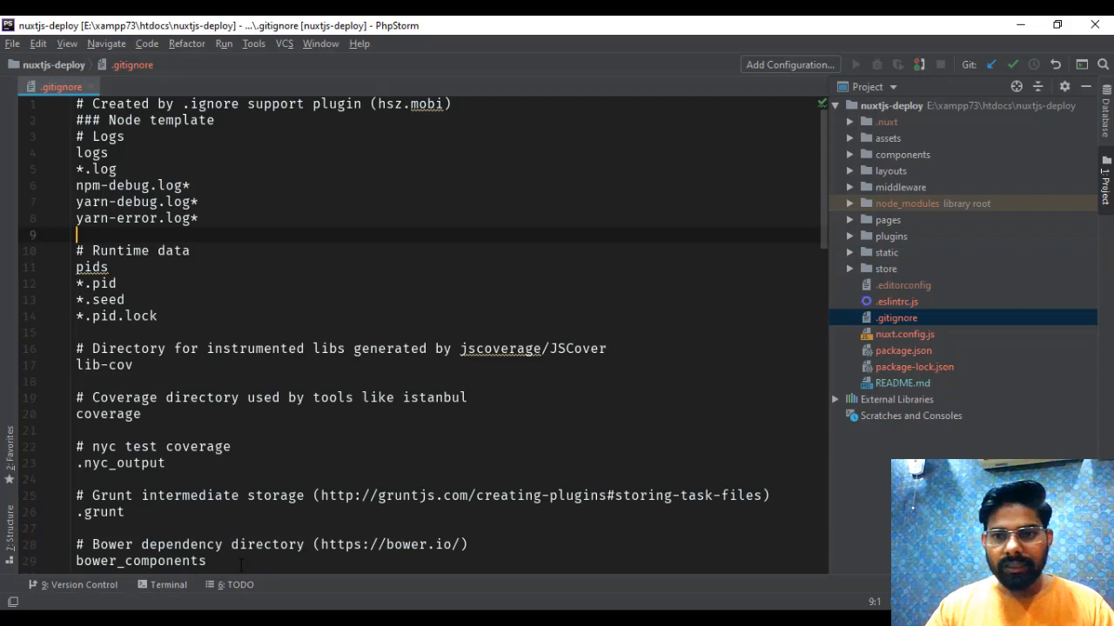
{"action": "left_click", "coordinate": [165, 585]}
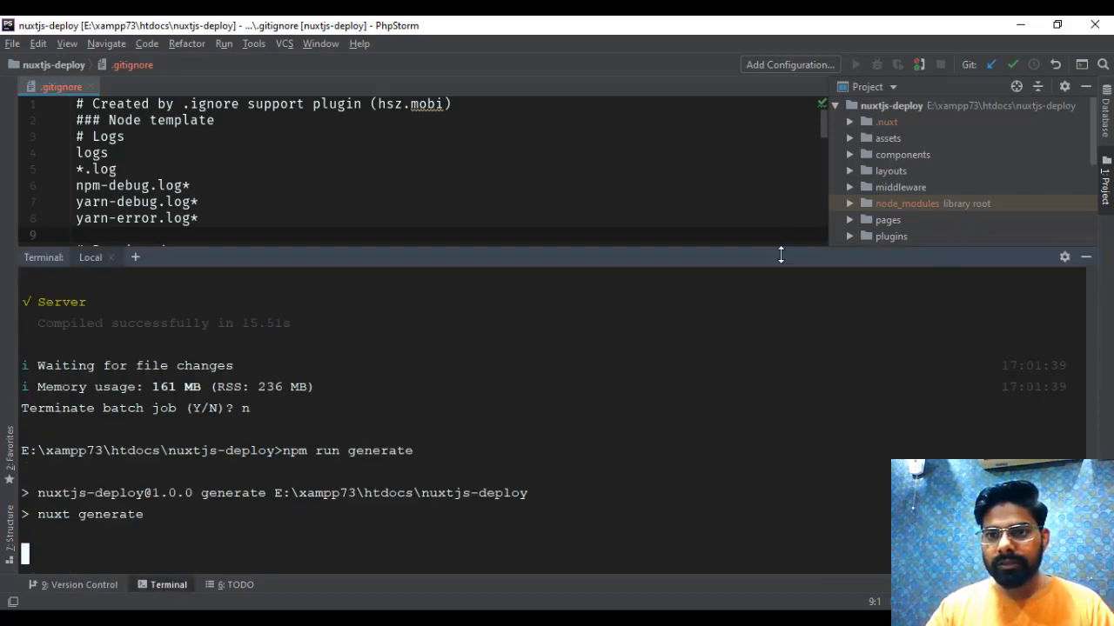
{"action": "left_click_drag", "start_coordinate": [780, 251], "coordinate": [790, 315]}
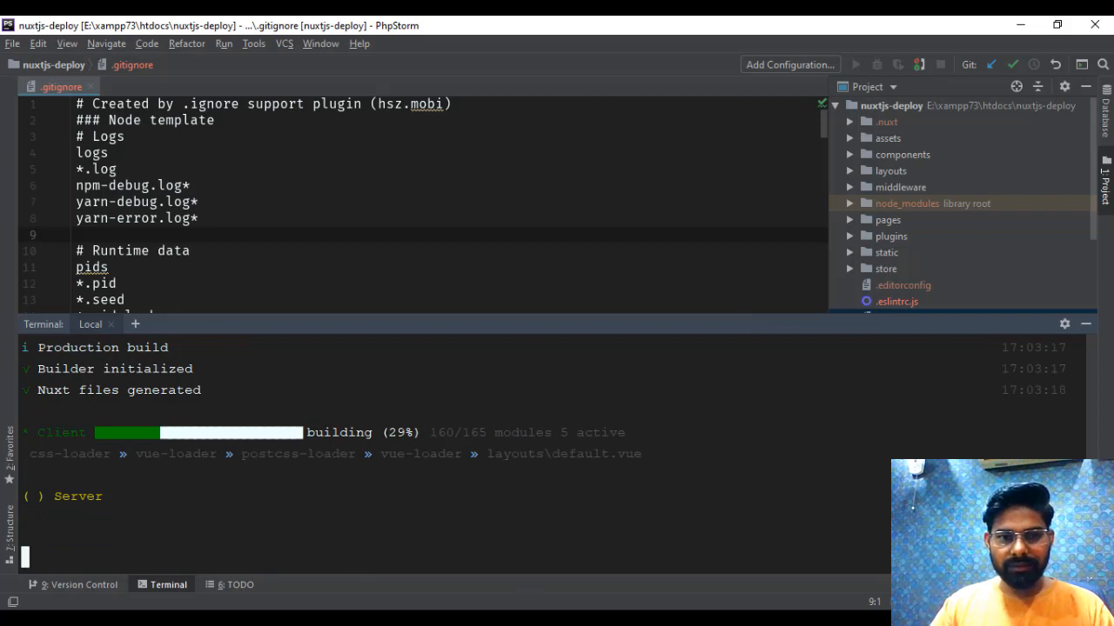
{"action": "left_click", "coordinate": [503, 619]}
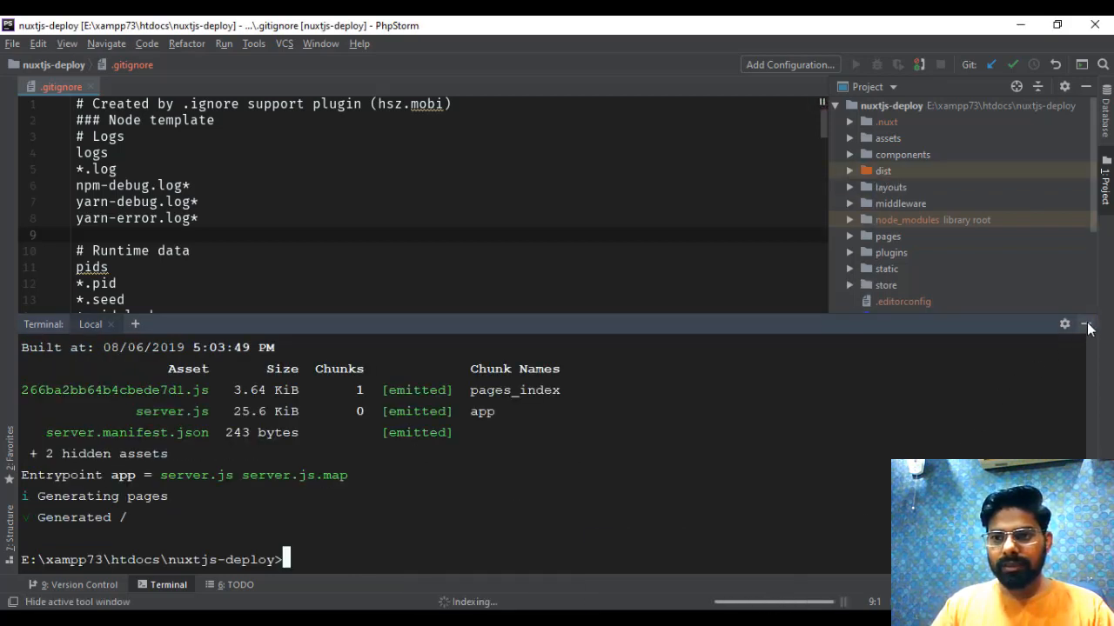
- Hide the terminal and expand the generated dist folder to examine the files it contains
{"action": "left_click", "coordinate": [1085, 324]}
{"action": "left_click", "coordinate": [846, 171]}
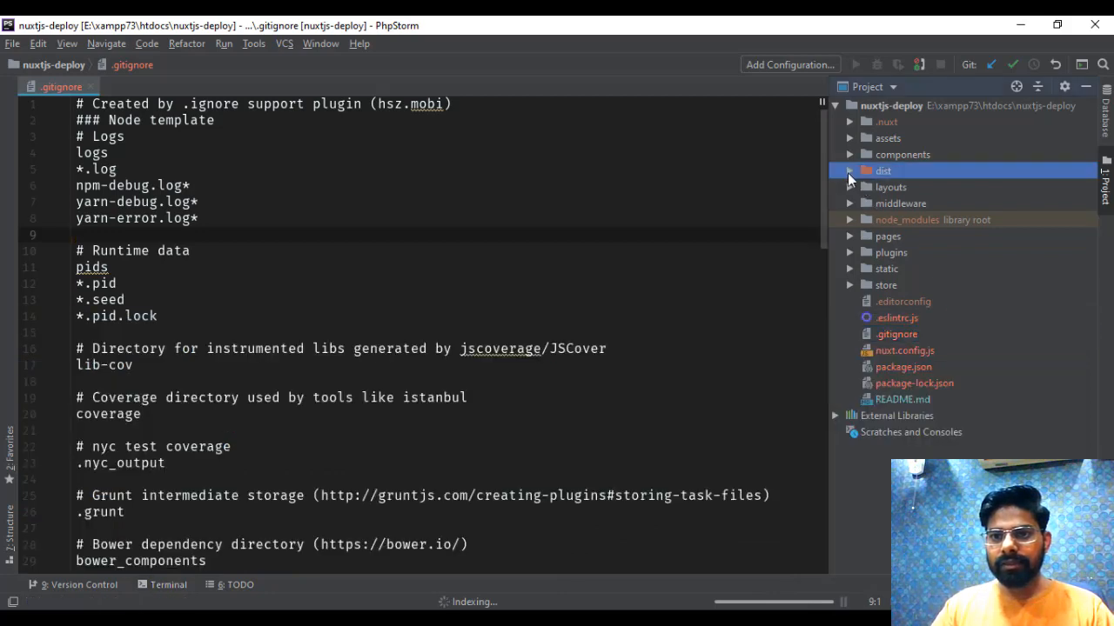
{"action": "left_click", "coordinate": [849, 170]}
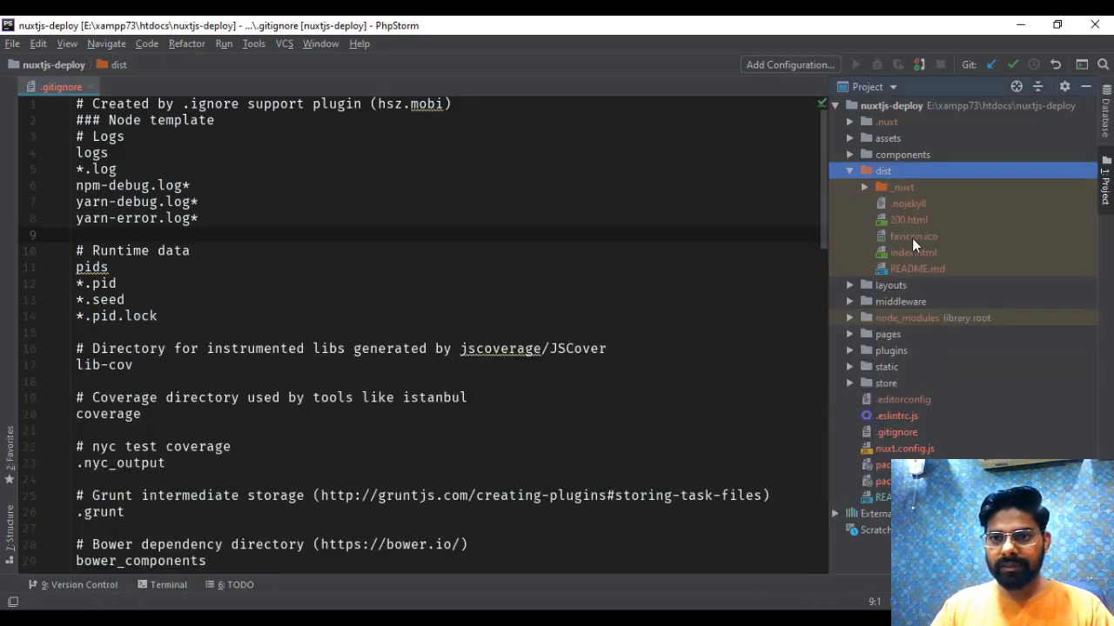
{"action": "left_click", "coordinate": [901, 186]}
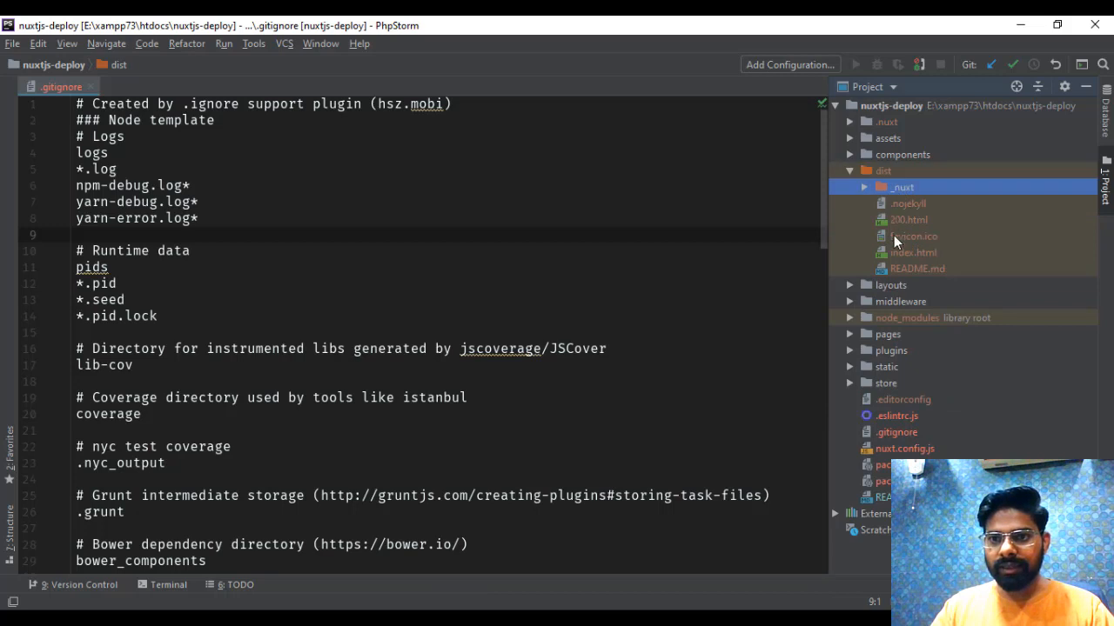
{"action": "left_click", "coordinate": [880, 270], "text": "shift"}
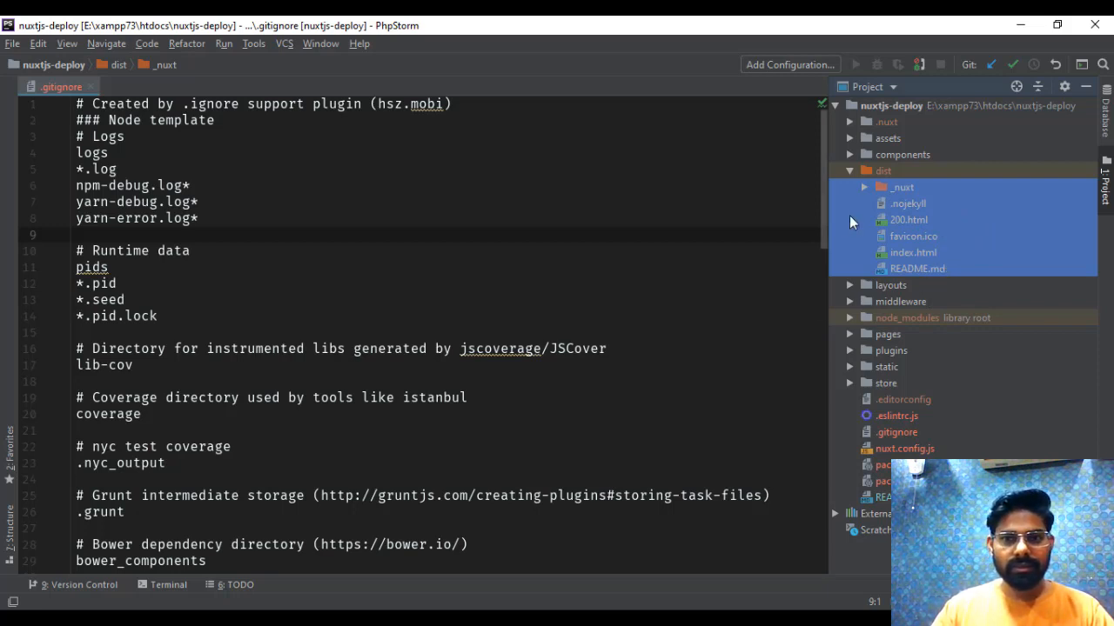
{"action": "left_click", "coordinate": [851, 171]}
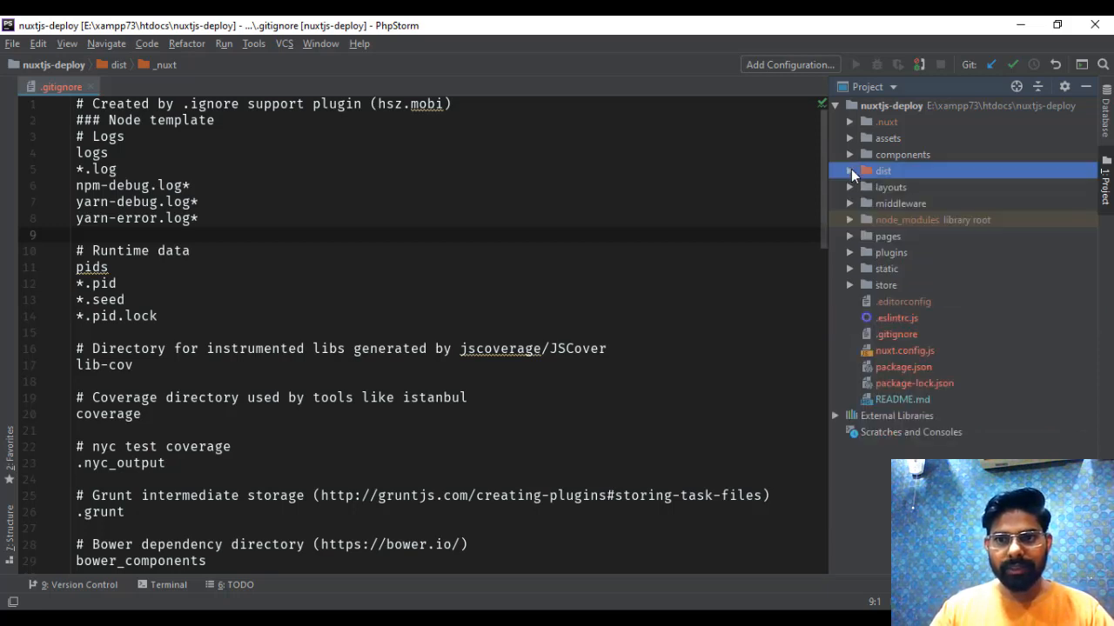
{"action": "left_click", "coordinate": [852, 171]}
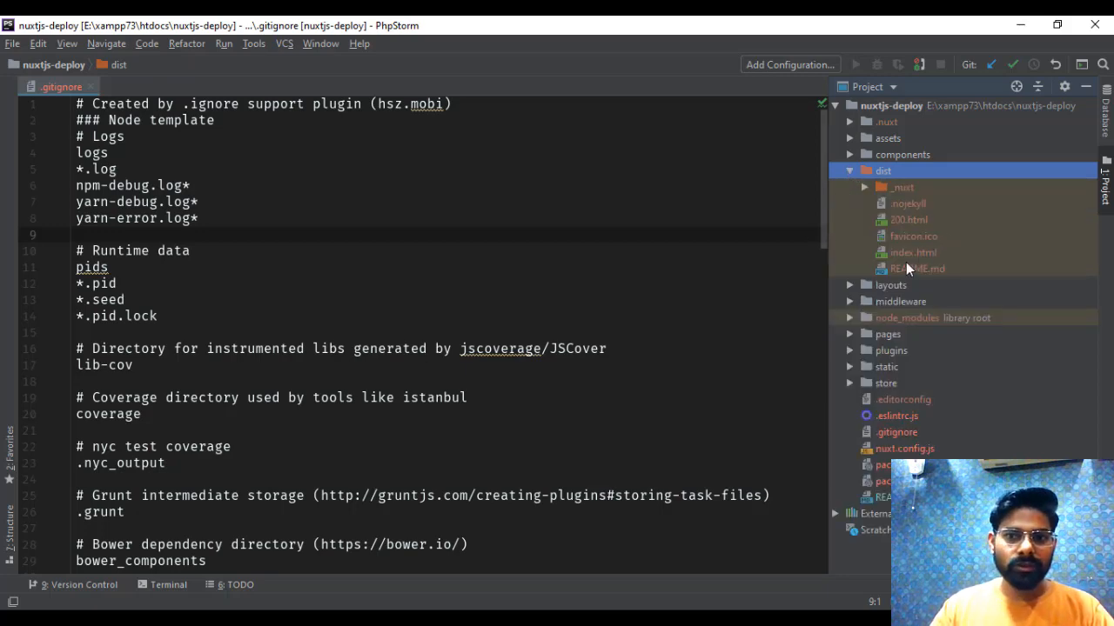
{"action": "left_click", "coordinate": [599, 237]}
- Switch to Chrome, open buddy.works in a new tab and sign in to the Buddy dashboard
{"action": "left_click", "coordinate": [398, 618]}
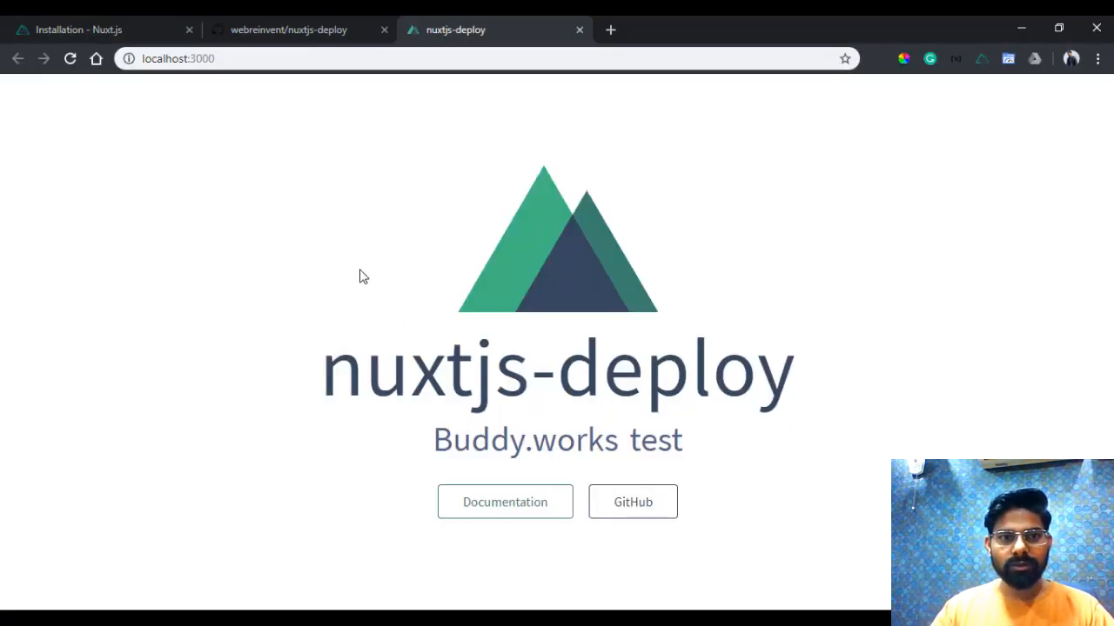
{"action": "key", "text": "ctrl+t"}
{"action": "type", "text": "bud"}
{"action": "key", "text": "Return"}
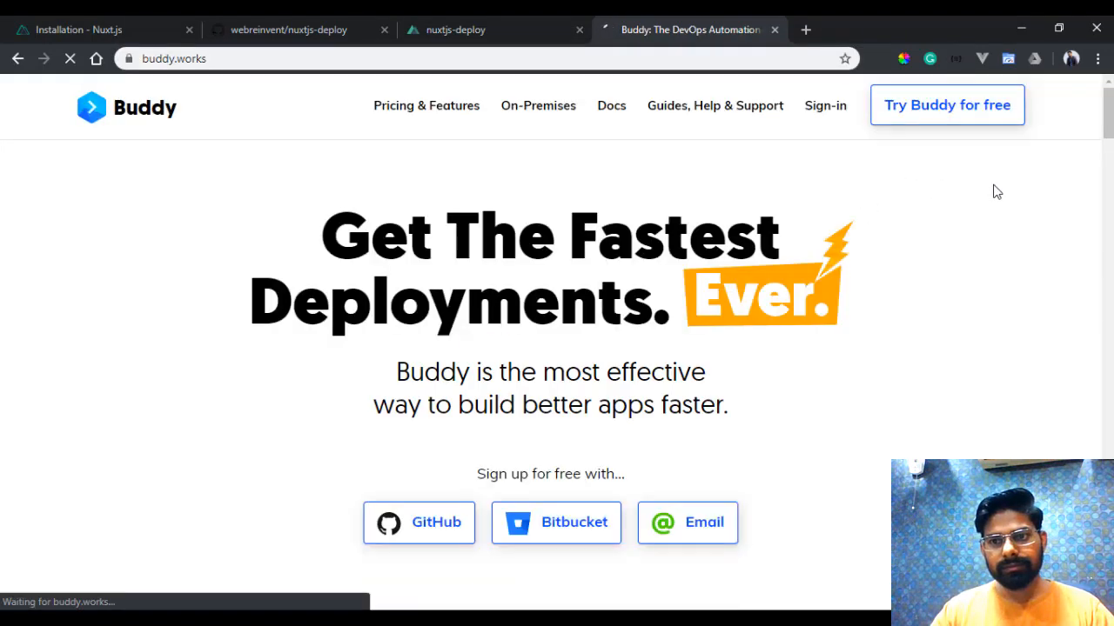
{"action": "left_click", "coordinate": [809, 106]}
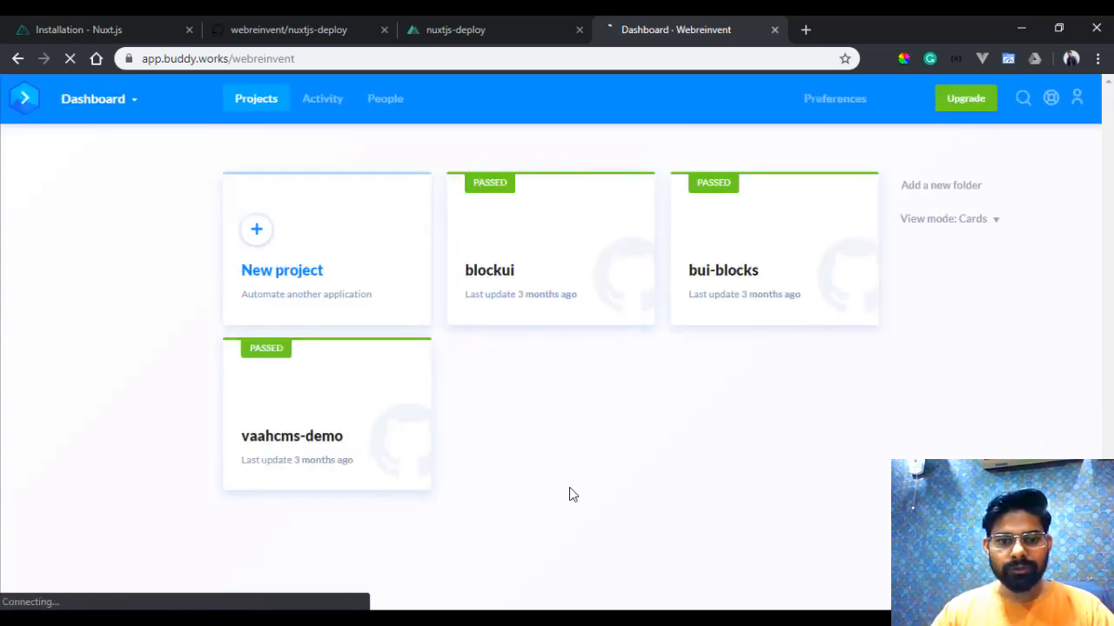
- Switch to GitKraken and check the nuxtjs-deploy repository's unstaged files for the generated dist files
{"action": "key", "text": "alt+Tab"}
{"action": "left_click", "coordinate": [563, 134]}
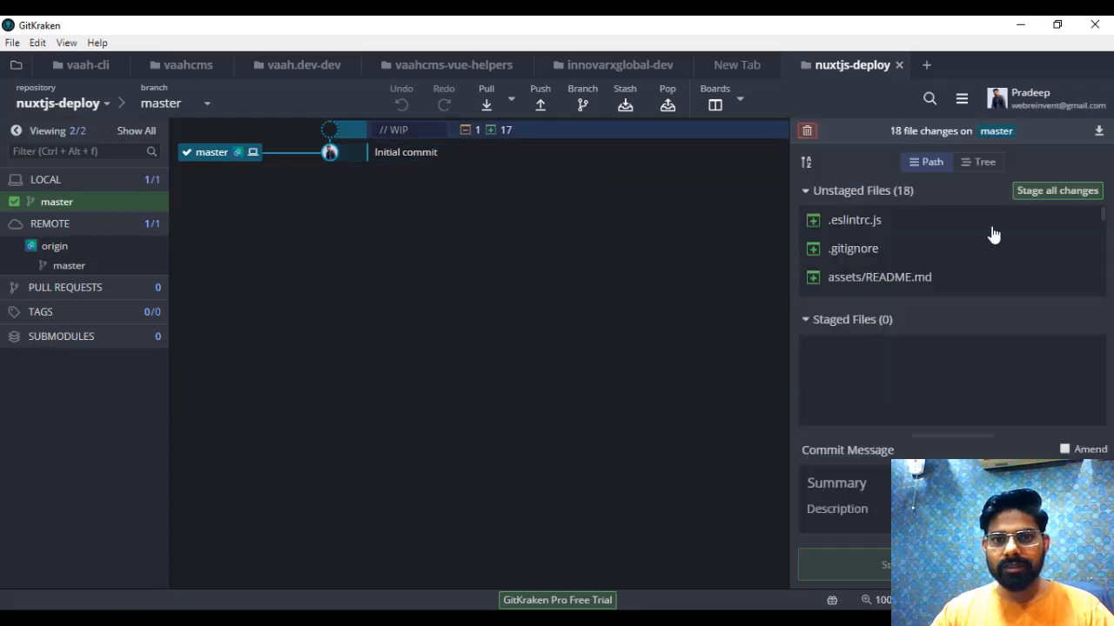
{"action": "scroll", "coordinate": [904, 254], "scroll_direction": "down", "scroll_amount": 3}
{"action": "scroll", "coordinate": [938, 279], "scroll_direction": "down", "scroll_amount": 2}
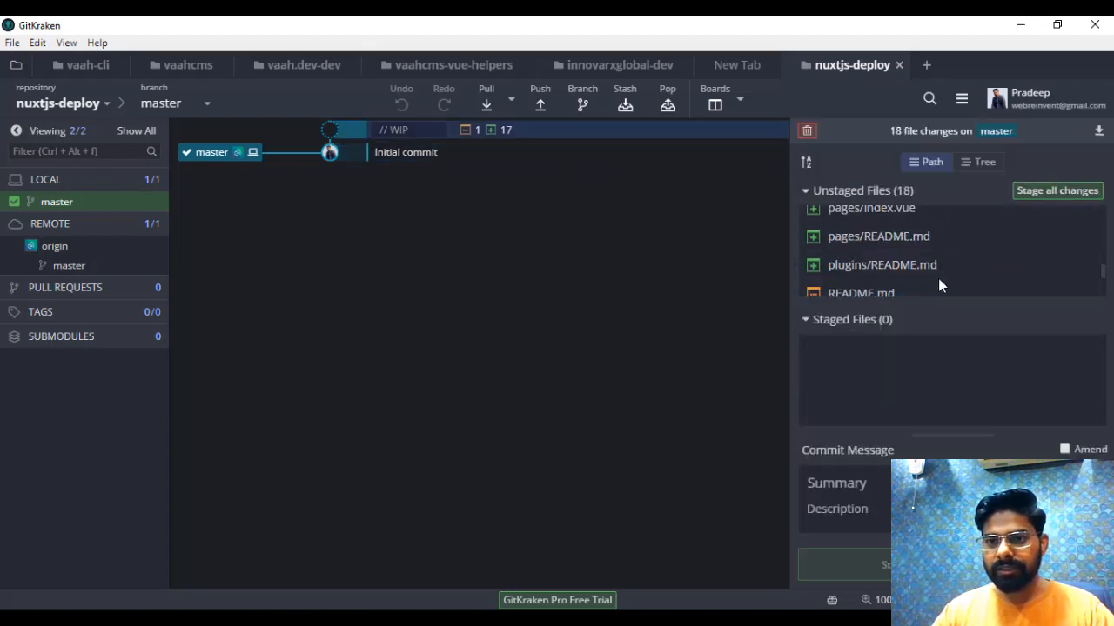
{"action": "scroll", "coordinate": [913, 277], "scroll_direction": "down", "scroll_amount": 2}
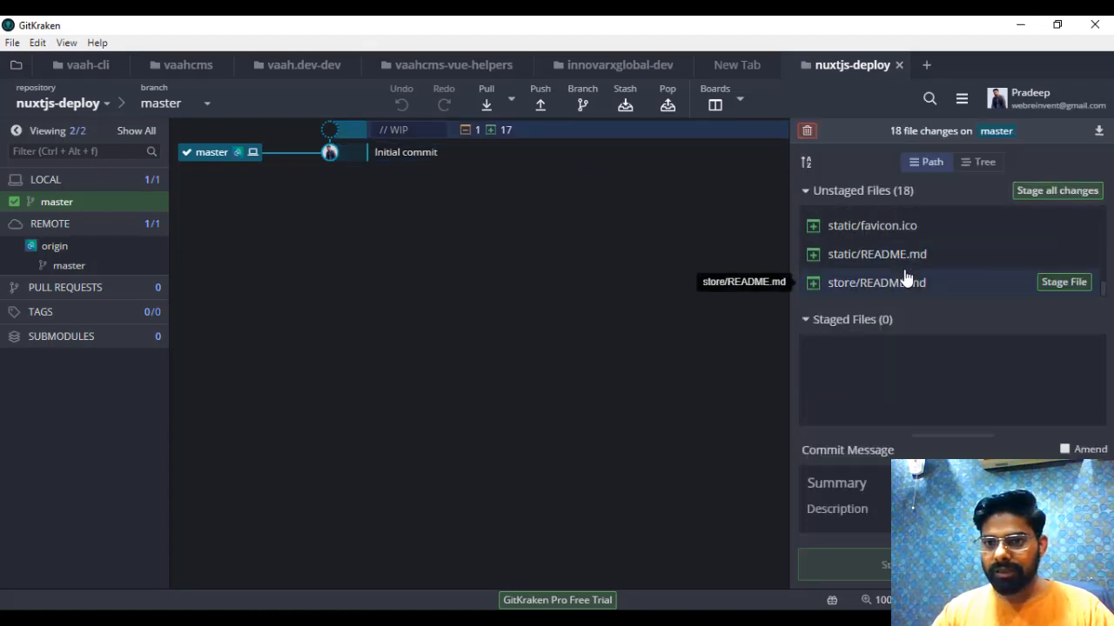
{"action": "scroll", "coordinate": [903, 277], "scroll_direction": "up", "scroll_amount": 6}
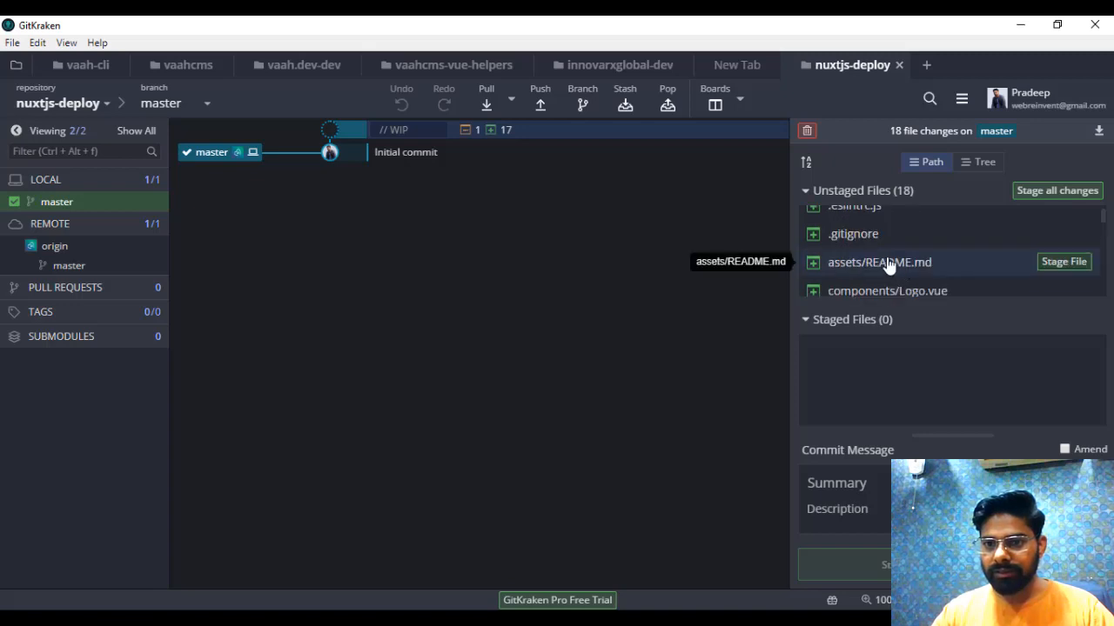
{"action": "scroll", "coordinate": [889, 275], "scroll_direction": "down", "scroll_amount": 4}
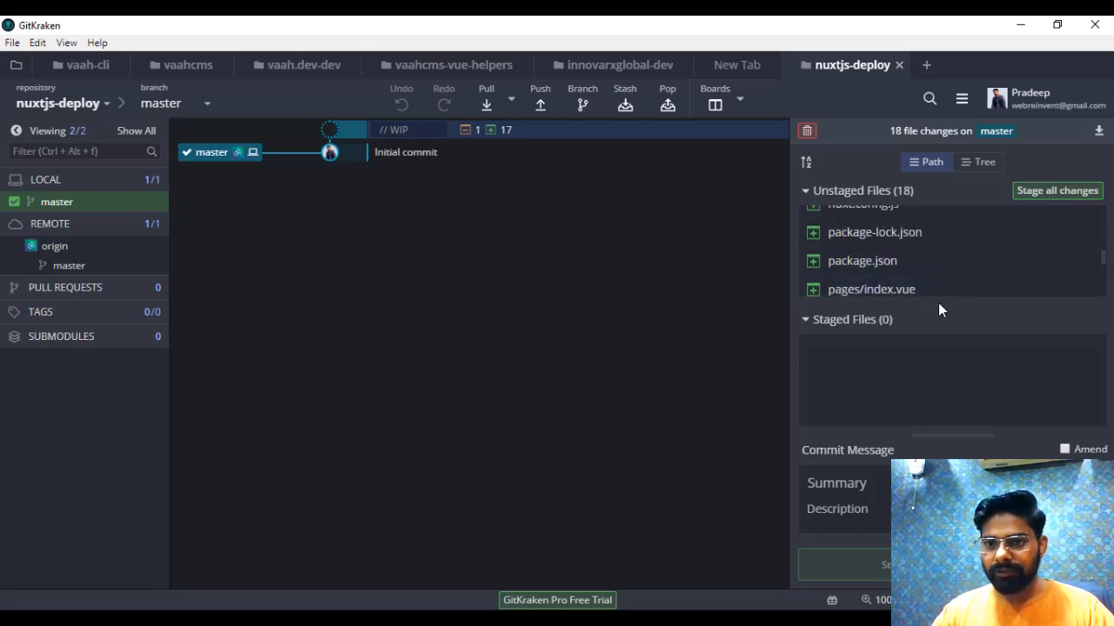
{"action": "scroll", "coordinate": [931, 278], "scroll_direction": "down", "scroll_amount": 3}
{"action": "scroll", "coordinate": [926, 263], "scroll_direction": "up", "scroll_amount": 6}
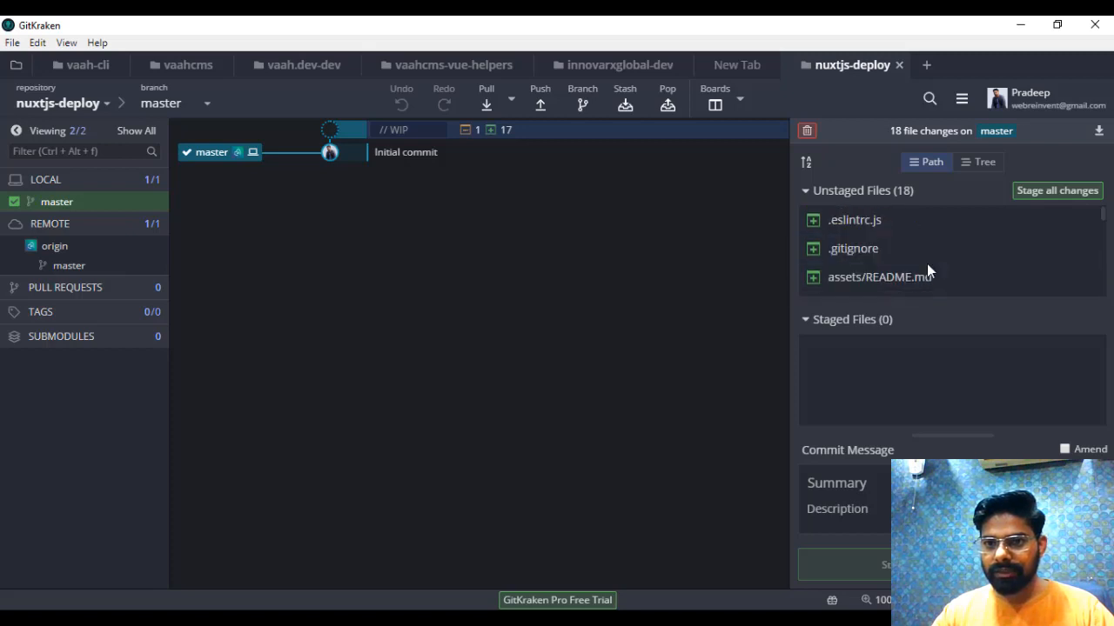
- Return to PhpStorm and look through .gitignore for the Next.js, Nuxt.js and dist build output rules
{"action": "key", "text": "alt+Tab"}
{"action": "left_click", "coordinate": [128, 299]}
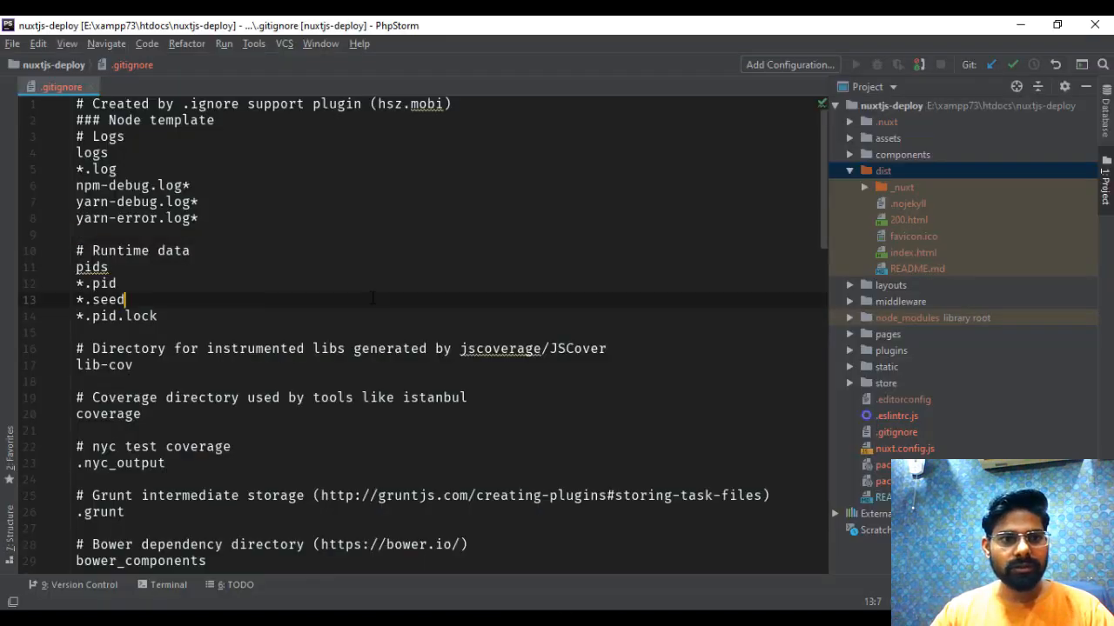
{"action": "left_click", "coordinate": [183, 185]}
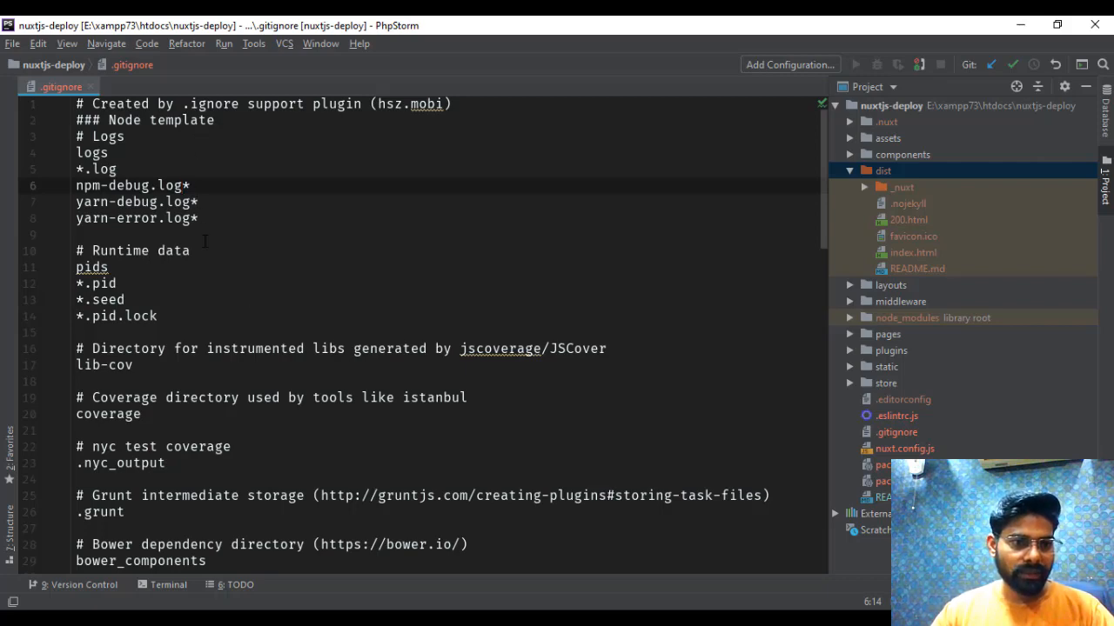
{"action": "scroll", "coordinate": [206, 242], "scroll_direction": "down", "scroll_amount": 3}
{"action": "scroll", "coordinate": [214, 316], "scroll_direction": "down", "scroll_amount": 4}
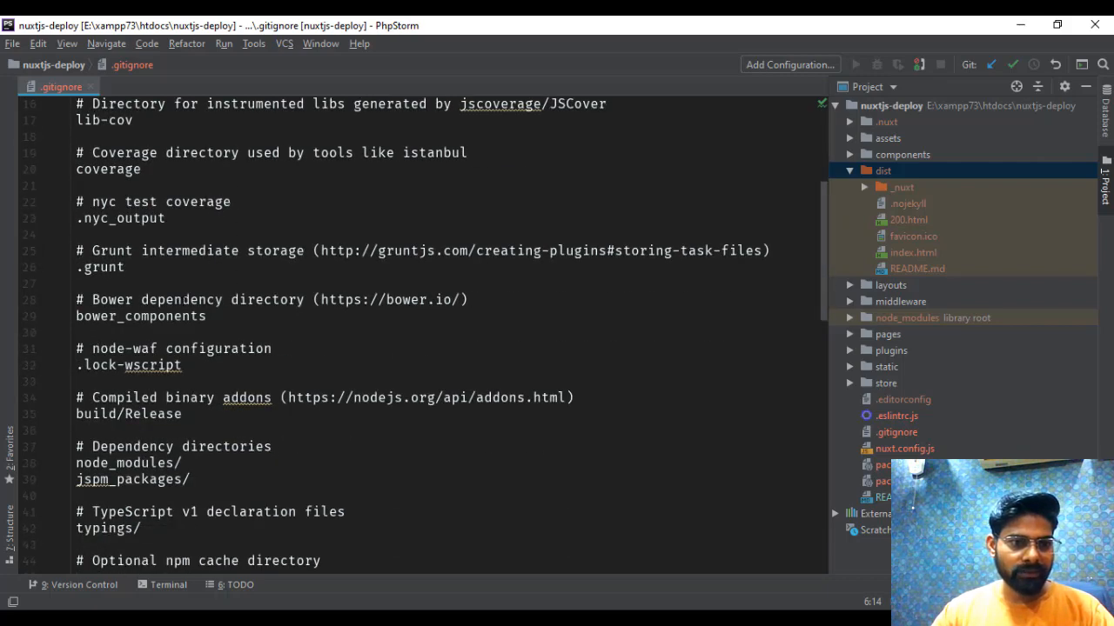
{"action": "scroll", "coordinate": [423, 333], "scroll_direction": "down", "scroll_amount": 1}
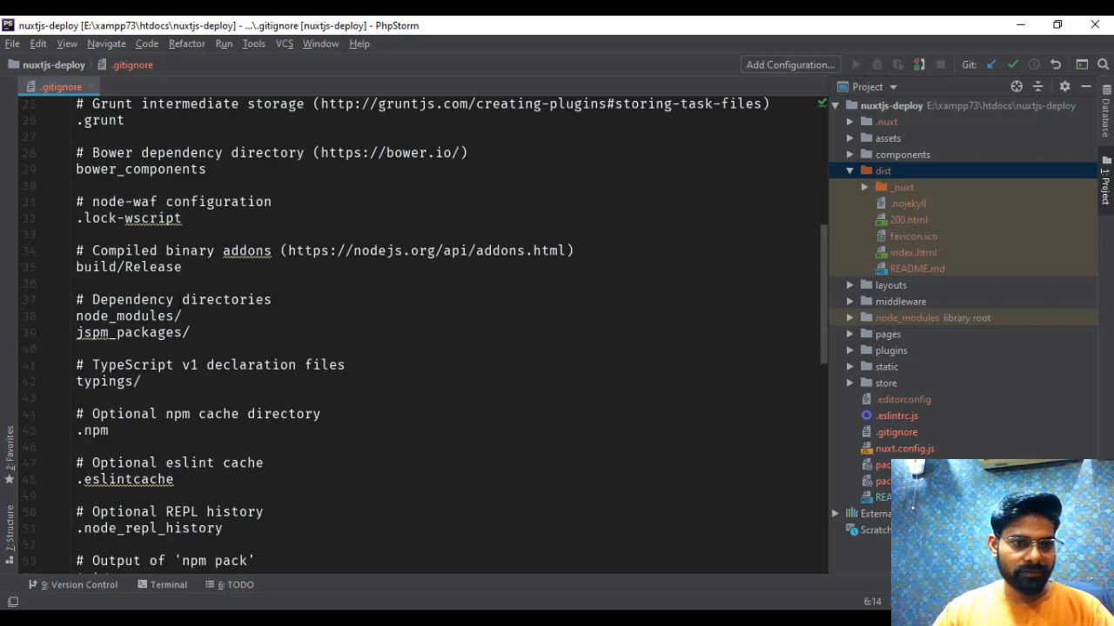
{"action": "scroll", "coordinate": [180, 296], "scroll_direction": "down", "scroll_amount": 4}
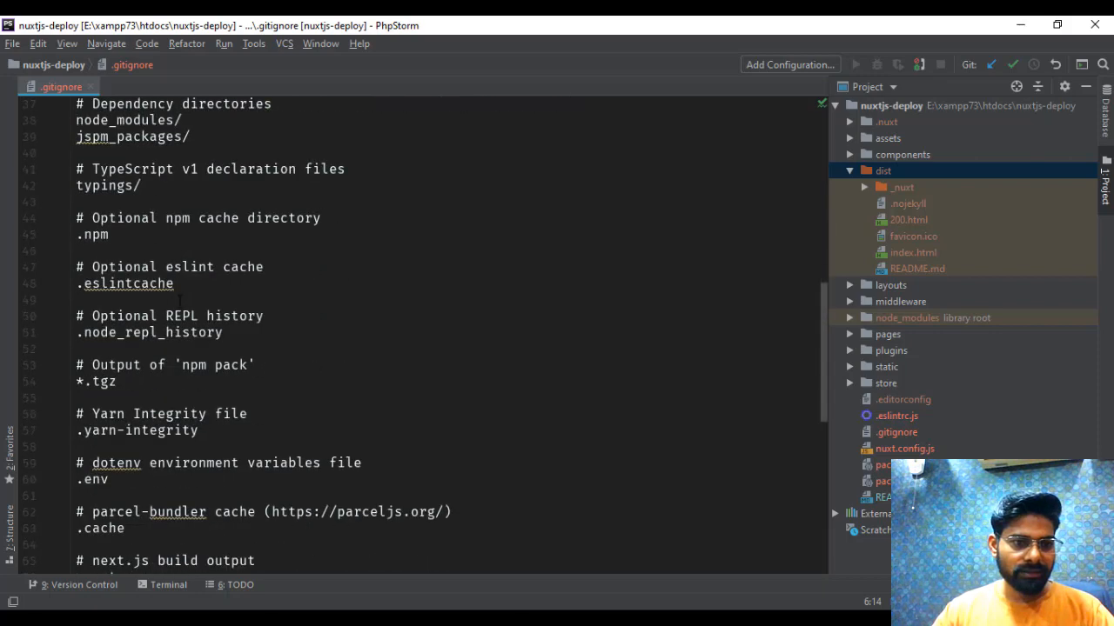
{"action": "scroll", "coordinate": [177, 318], "scroll_direction": "down", "scroll_amount": 3}
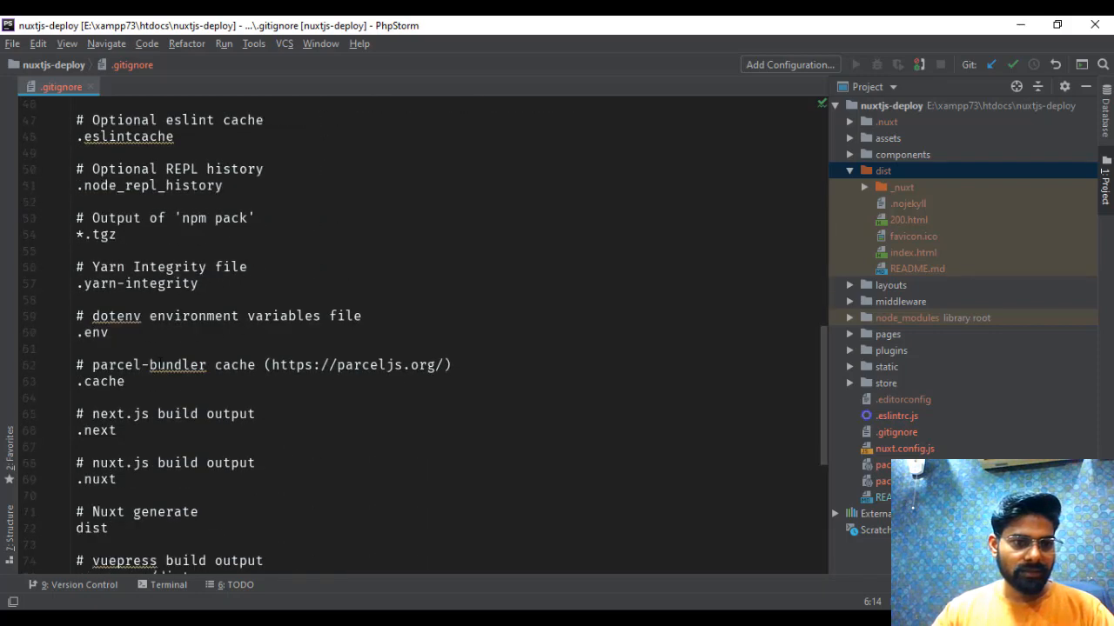
{"action": "scroll", "coordinate": [169, 346], "scroll_direction": "down", "scroll_amount": 2}
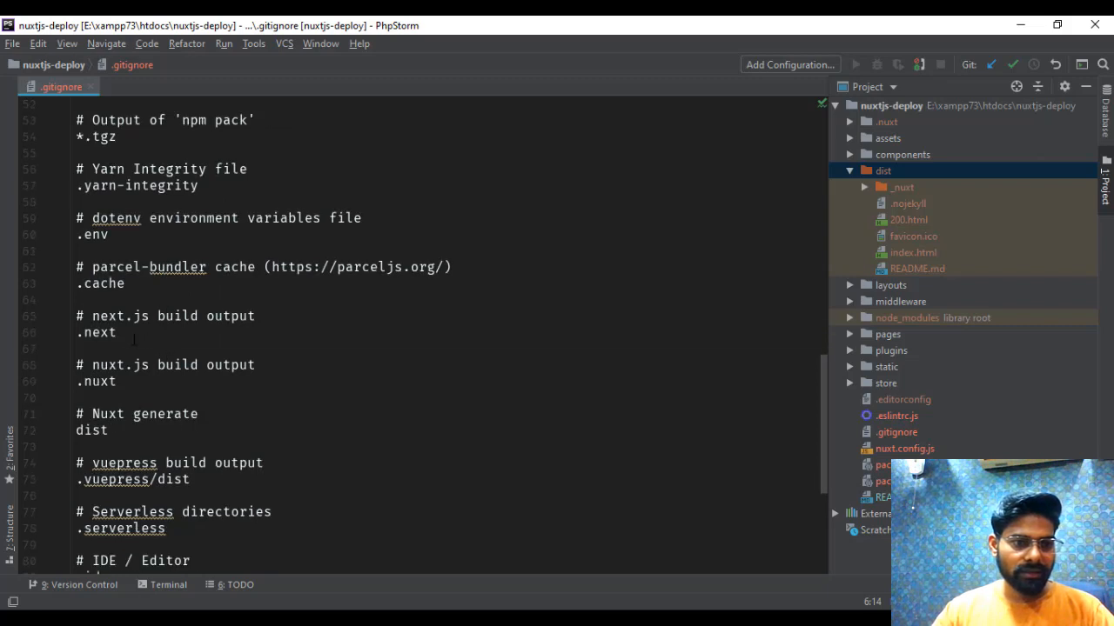
{"action": "left_click_drag", "start_coordinate": [133, 339], "coordinate": [76, 349]}
{"action": "left_click_drag", "start_coordinate": [123, 383], "coordinate": [52, 320]}
{"action": "key", "text": "Delete"}
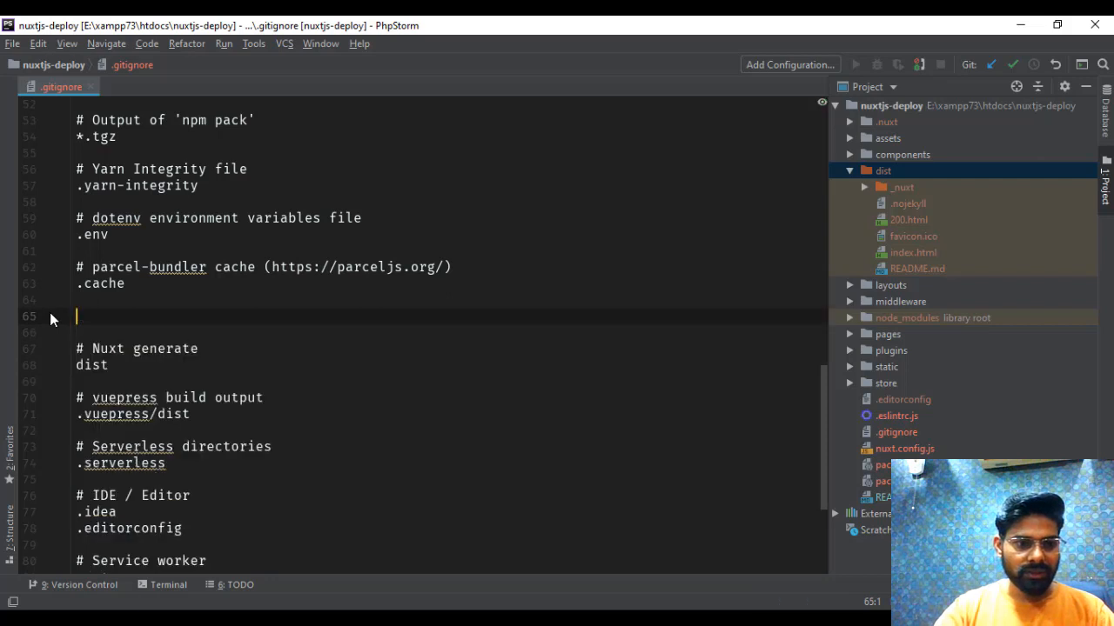
{"action": "key", "text": "ctrl+z"}
- Delete the next.js build output, nuxt.js build output and Nuxt generate (dist) rules from .gitignore
{"action": "left_click_drag", "start_coordinate": [149, 438], "coordinate": [2, 329]}
{"action": "key", "text": "Delete"}
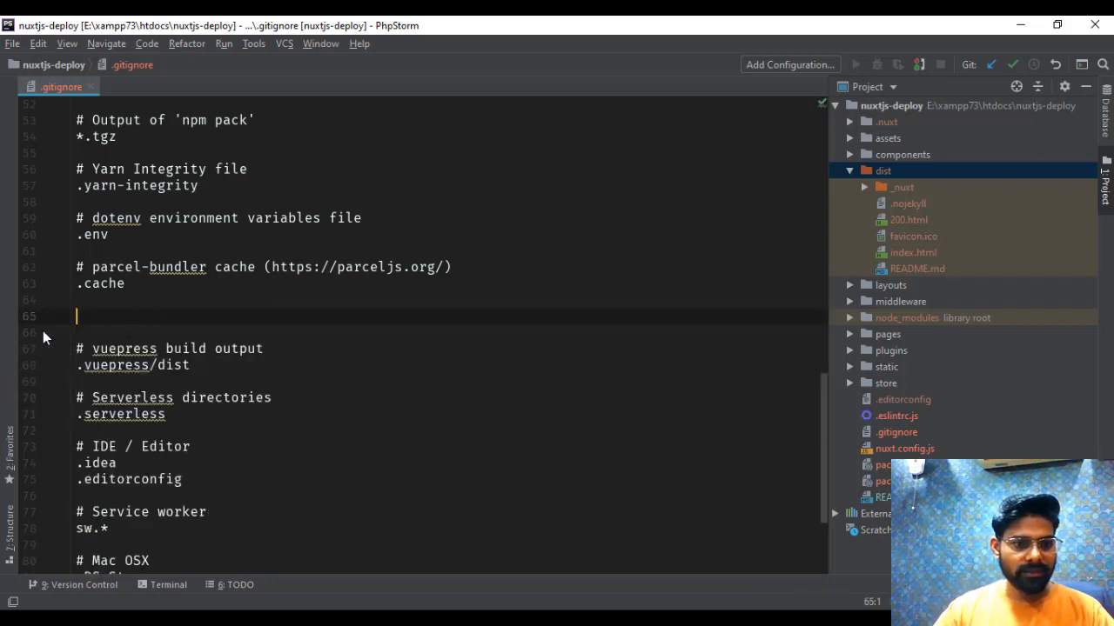
{"action": "key", "text": "alt+Tab"}
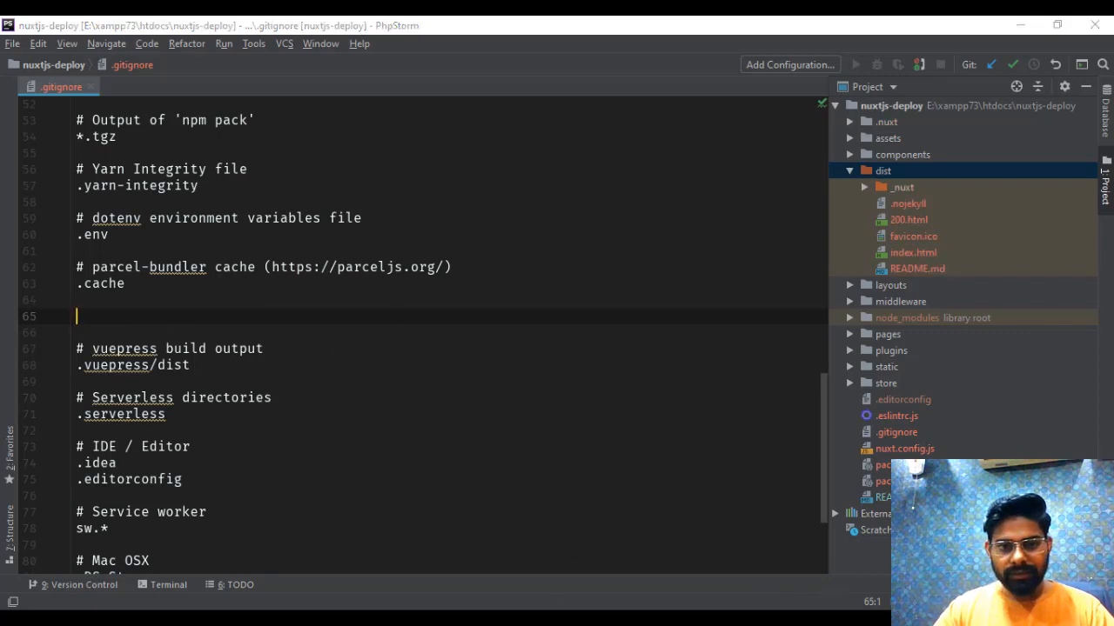
- Return to PhpStorm from GitKraken and undo the deletion of the build output rules in .gitignore
{"action": "scroll", "coordinate": [937, 261], "scroll_direction": "down", "scroll_amount": 5}
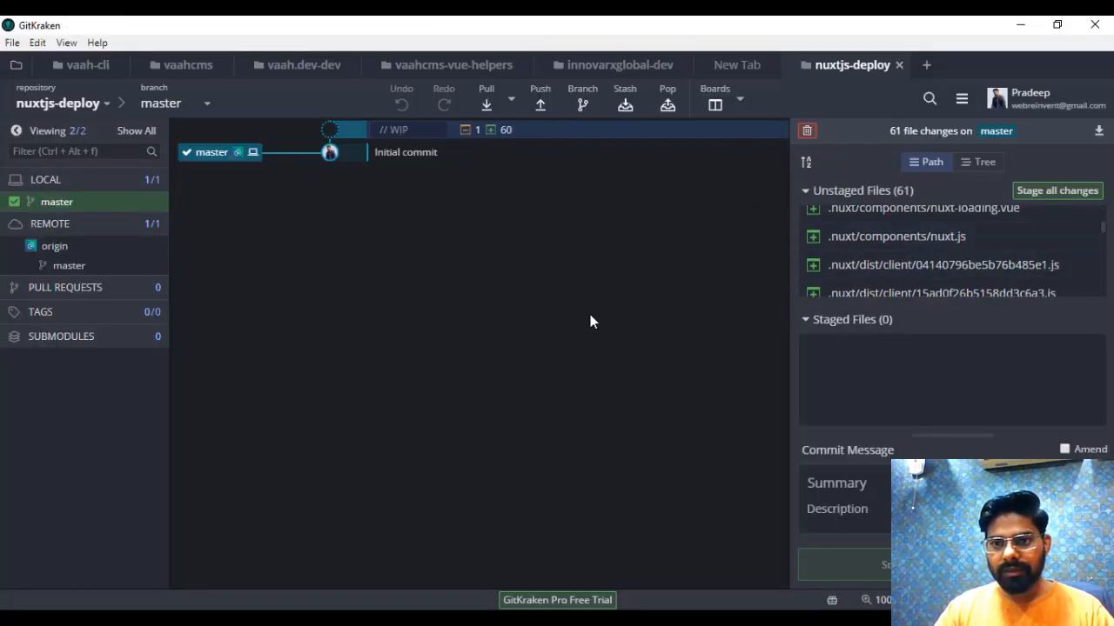
{"action": "key", "text": "alt+Tab"}
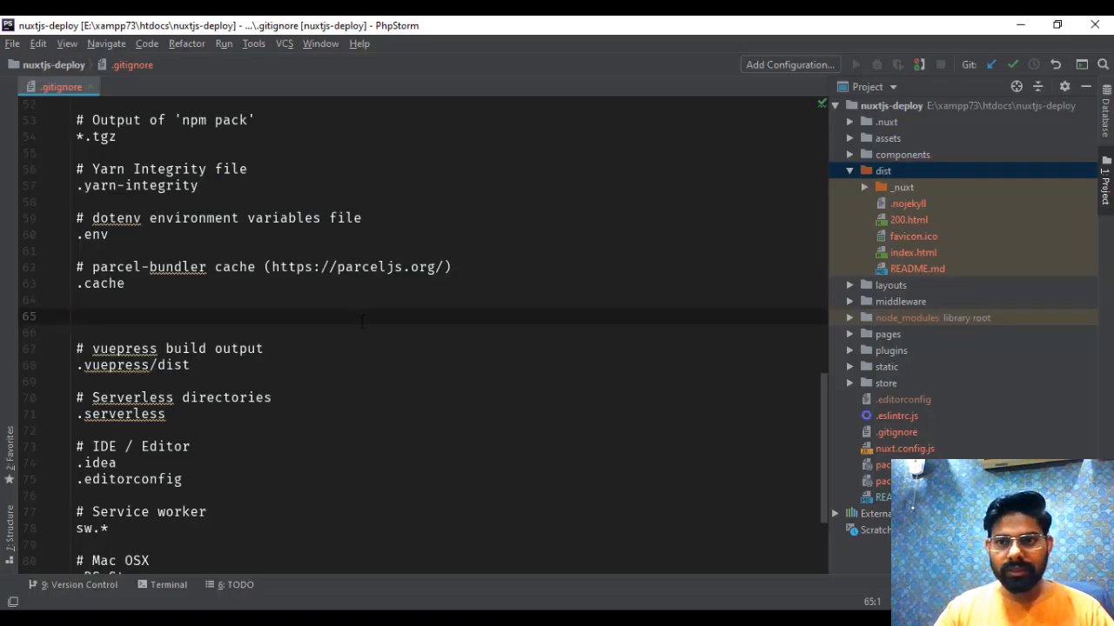
{"action": "key", "text": "ctrl+z"}
{"action": "left_click", "coordinate": [175, 328]}
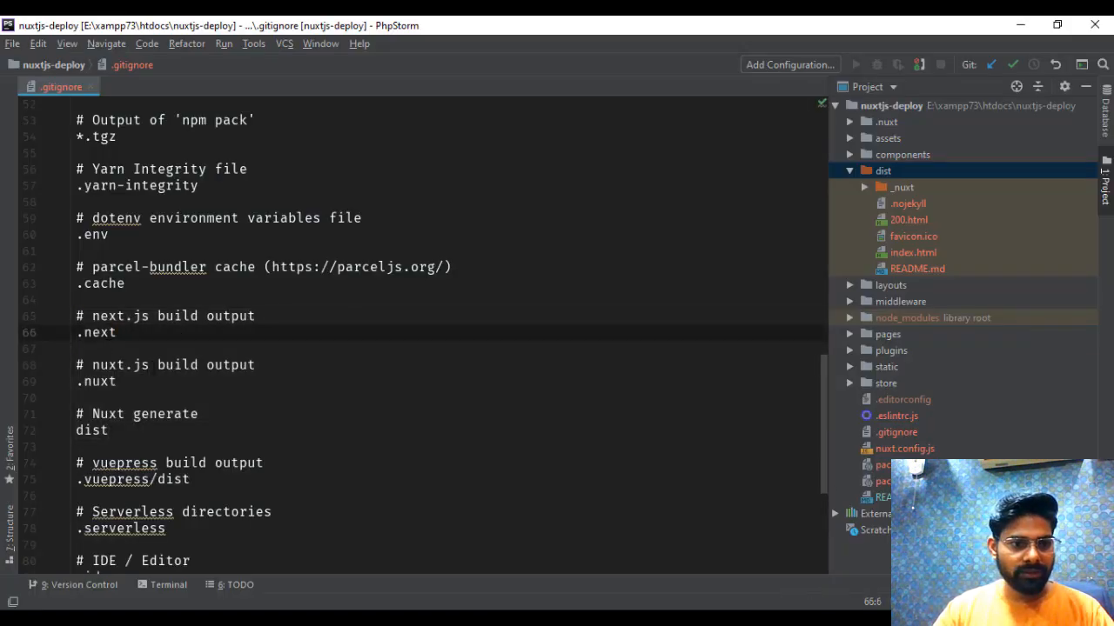
- Delete only the Nuxt generate comment and its dist rule from .gitignore
{"action": "key", "text": "Down"}
{"action": "key", "text": "Down"}
{"action": "key", "text": "Down"}
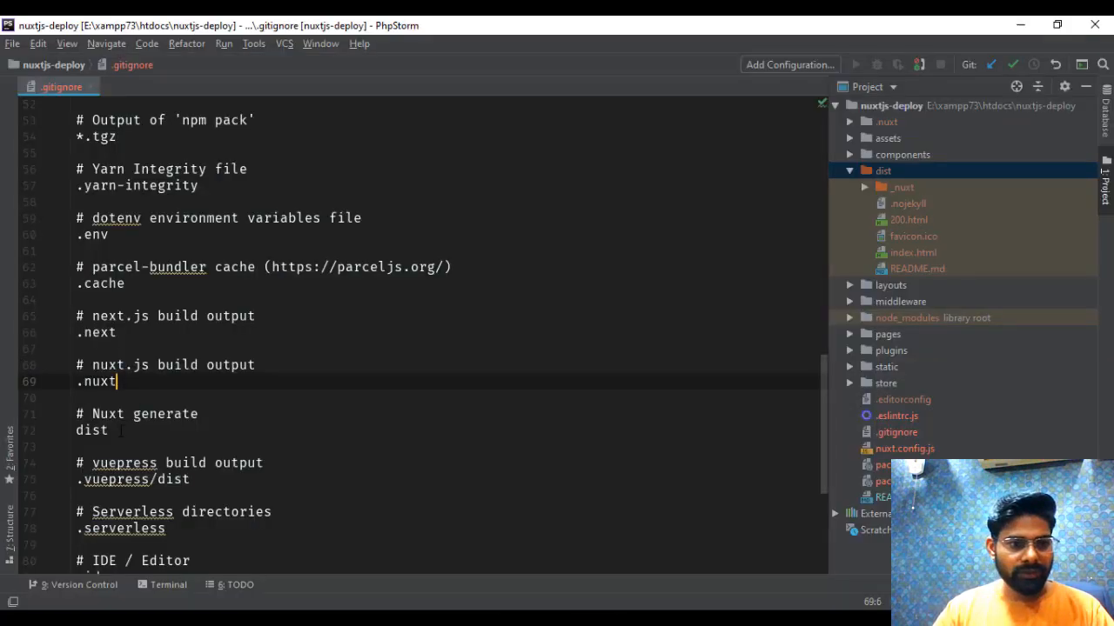
{"action": "left_click_drag", "start_coordinate": [120, 430], "coordinate": [33, 421]}
{"action": "key", "text": "BackSpace"}
{"action": "key", "text": "Return"}
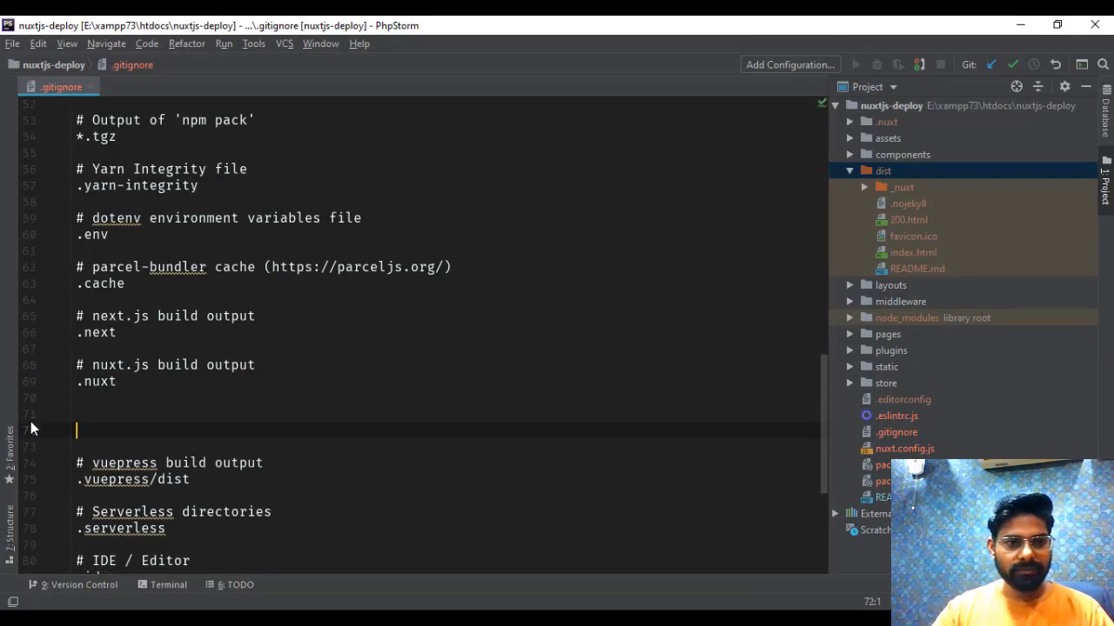
{"action": "key", "text": "Tab"}
{"action": "key", "text": "BackSpace"}
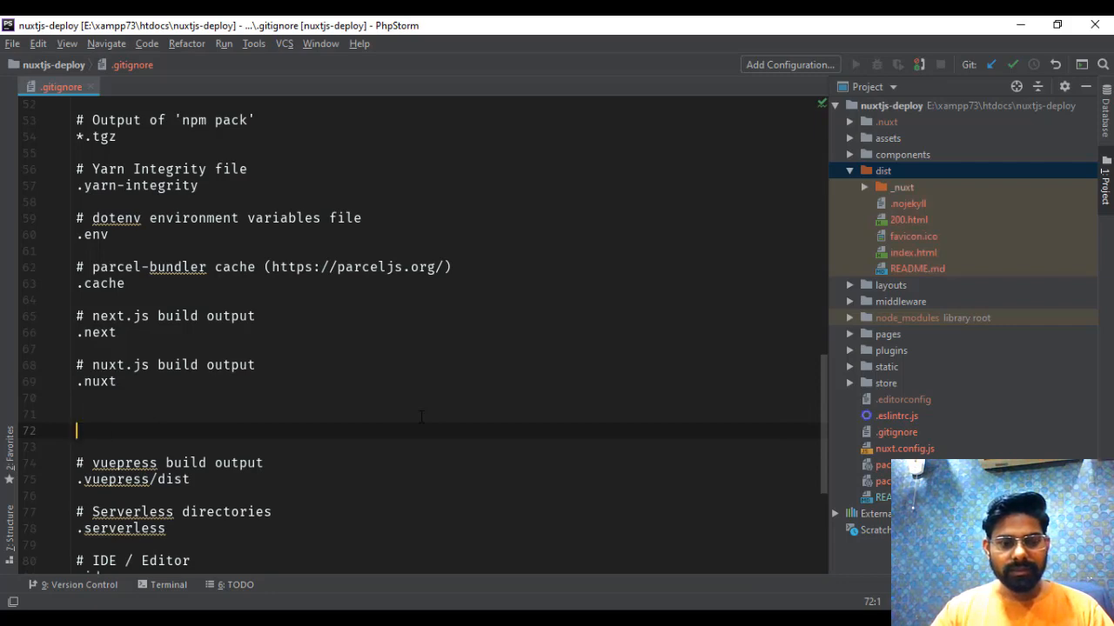
- Switch to GitKraken, review the unstaged files including the dist output, and stage all changes
{"action": "key", "text": "alt+Tab"}
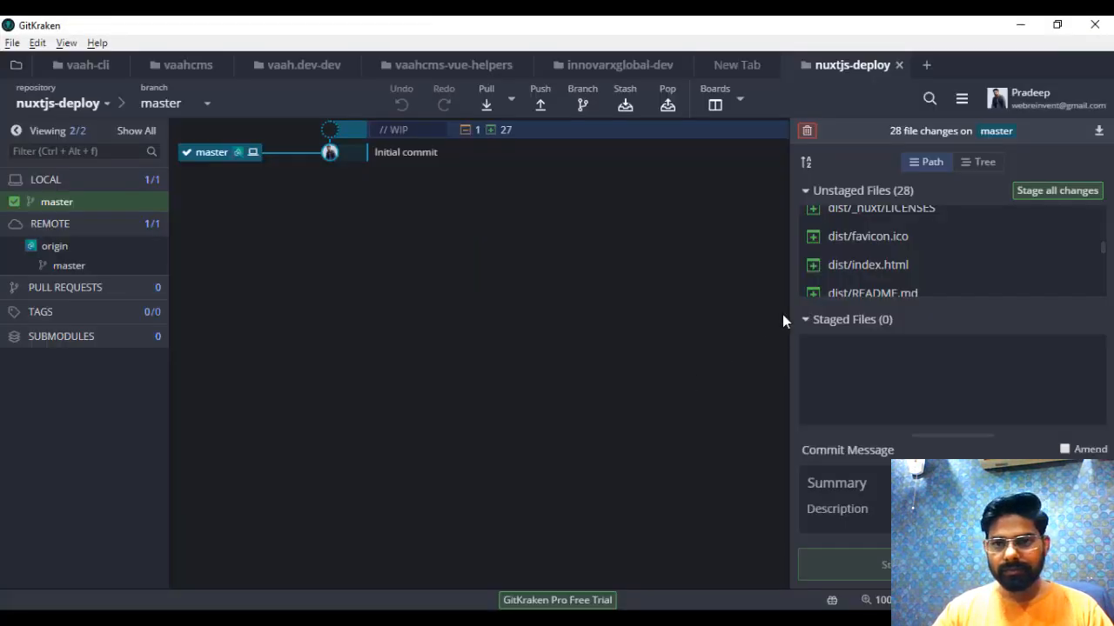
{"action": "scroll", "coordinate": [870, 244], "scroll_direction": "up", "scroll_amount": 3}
{"action": "scroll", "coordinate": [914, 242], "scroll_direction": "down", "scroll_amount": 3}
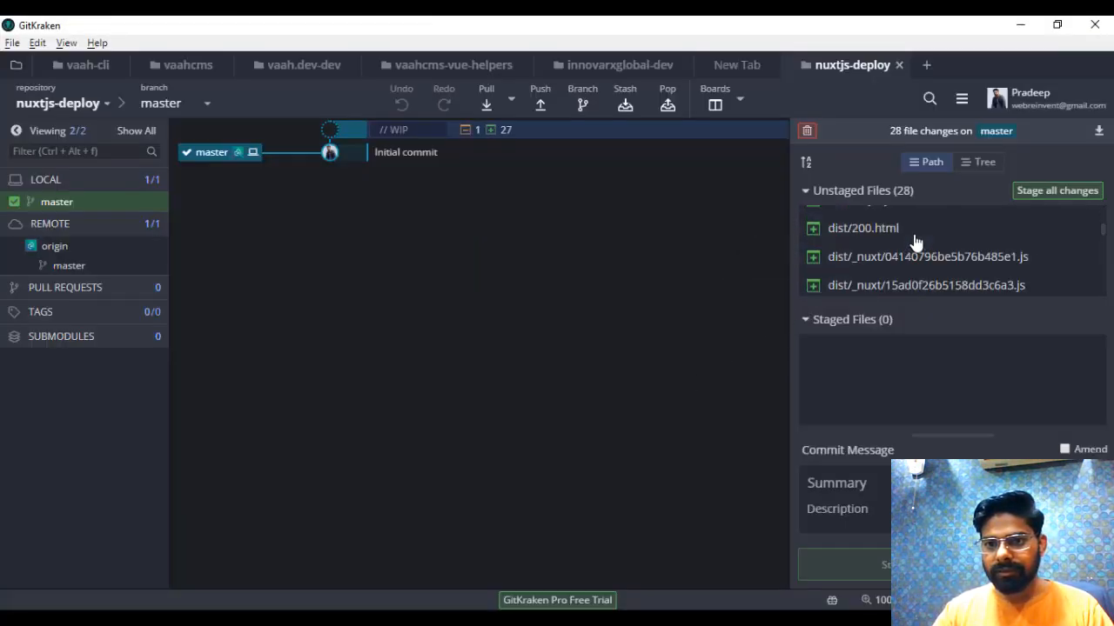
{"action": "scroll", "coordinate": [905, 261], "scroll_direction": "down", "scroll_amount": 3}
{"action": "scroll", "coordinate": [890, 274], "scroll_direction": "down", "scroll_amount": 3}
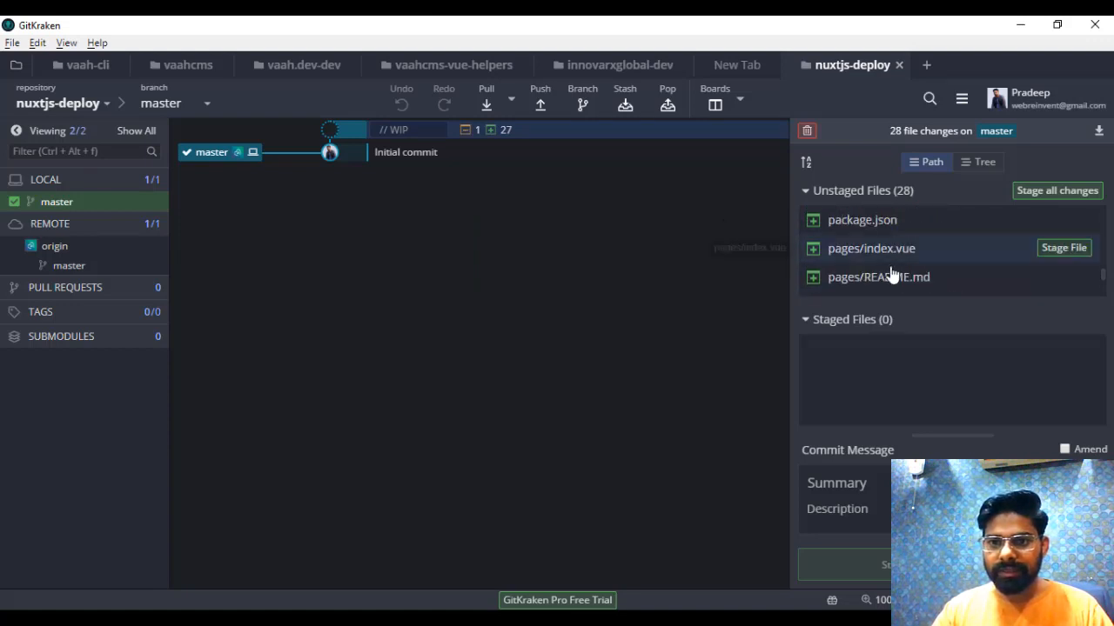
{"action": "scroll", "coordinate": [895, 249], "scroll_direction": "up", "scroll_amount": 10}
{"action": "left_click", "coordinate": [1041, 195]}
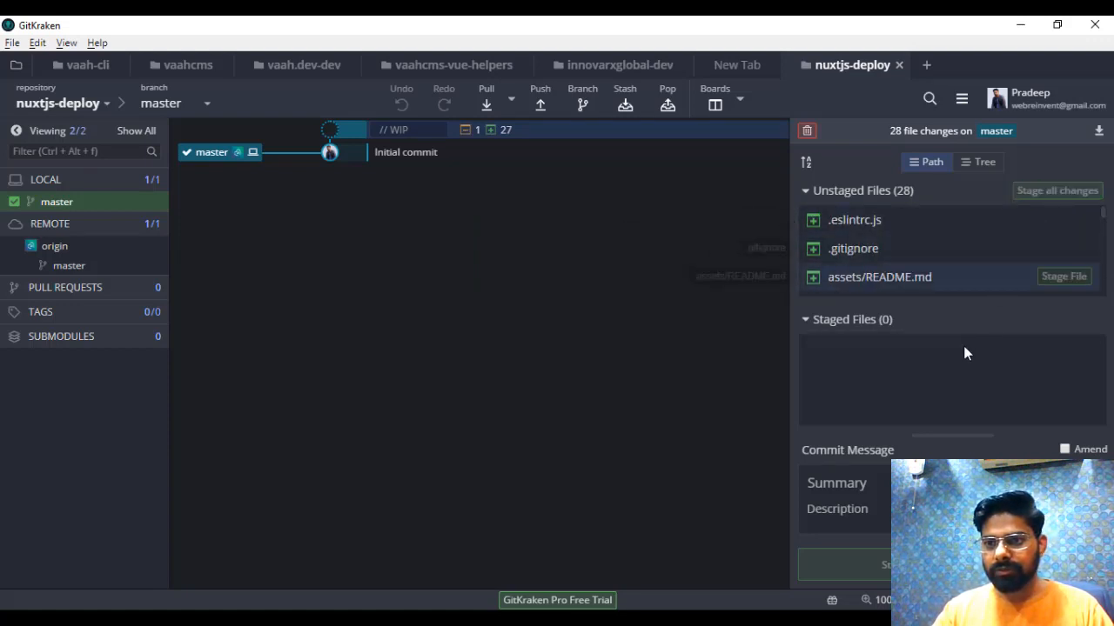
- Commit the staged files with the summary "commit nuxtjs application" and push master to origin
{"action": "left_click", "coordinate": [866, 479]}
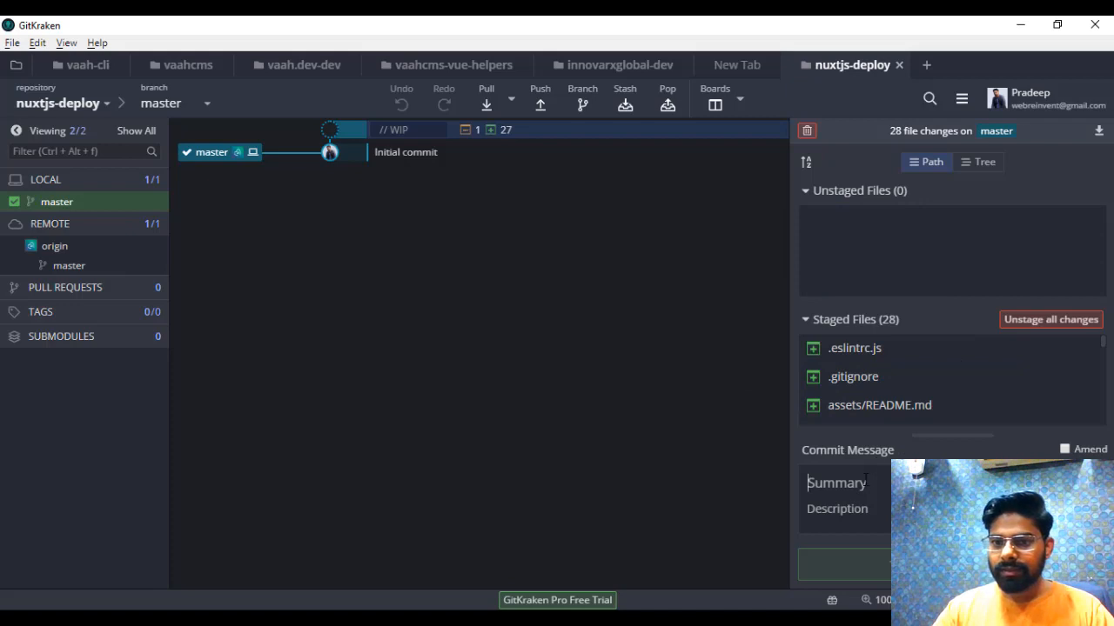
{"action": "type", "text": "commit "}
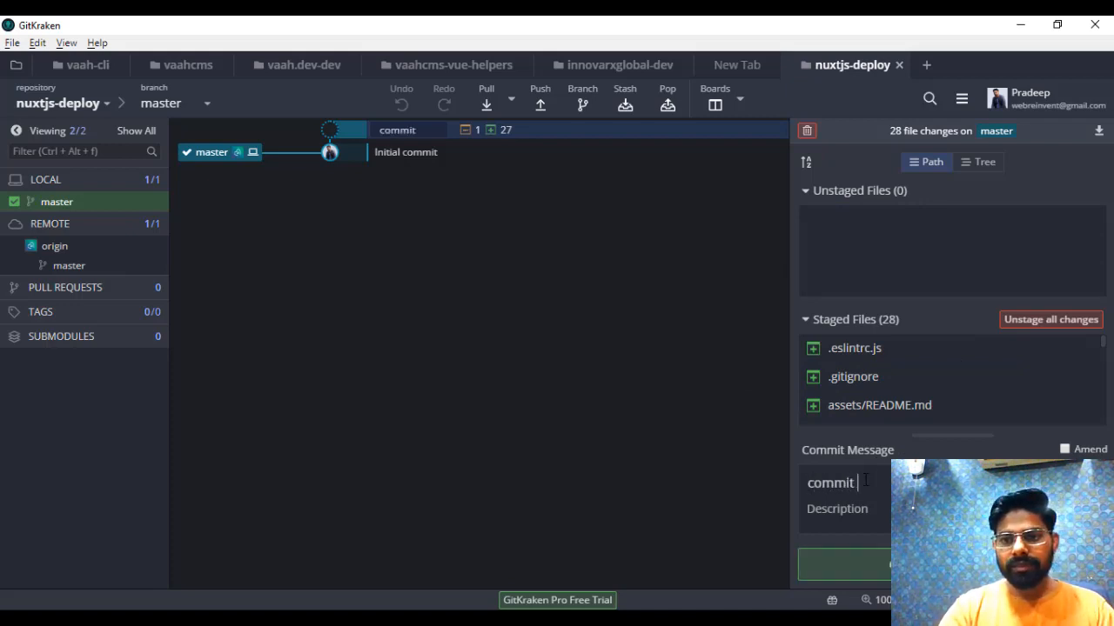
{"action": "type", "text": "nuxtjs application"}
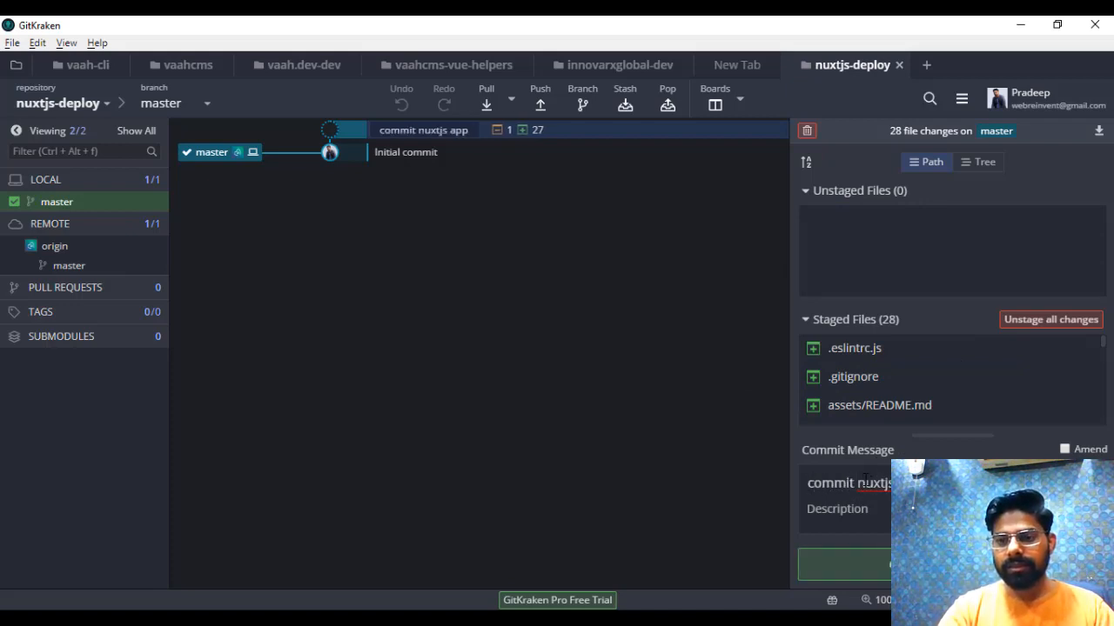
{"action": "left_click", "coordinate": [877, 567]}
{"action": "left_click", "coordinate": [540, 106]}
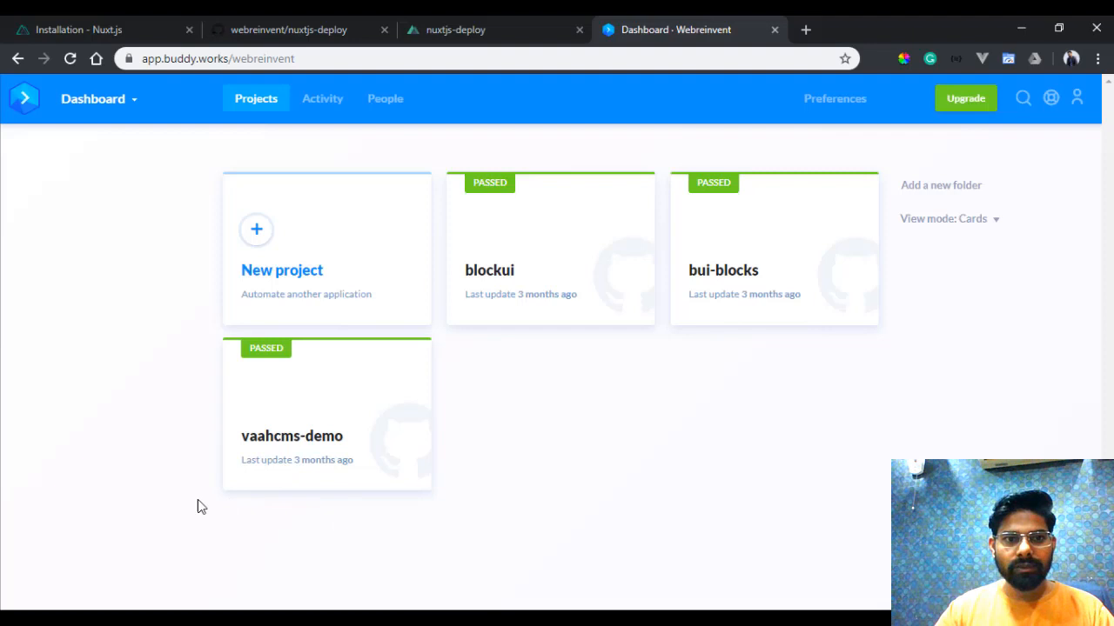
- Switch to Chrome, reload the nuxtjs-deploy repository page on GitHub and check its file list for the dist folder
{"action": "key", "text": "ctrl+shift+Tab"}
{"action": "key", "text": "ctrl+shift+Tab"}
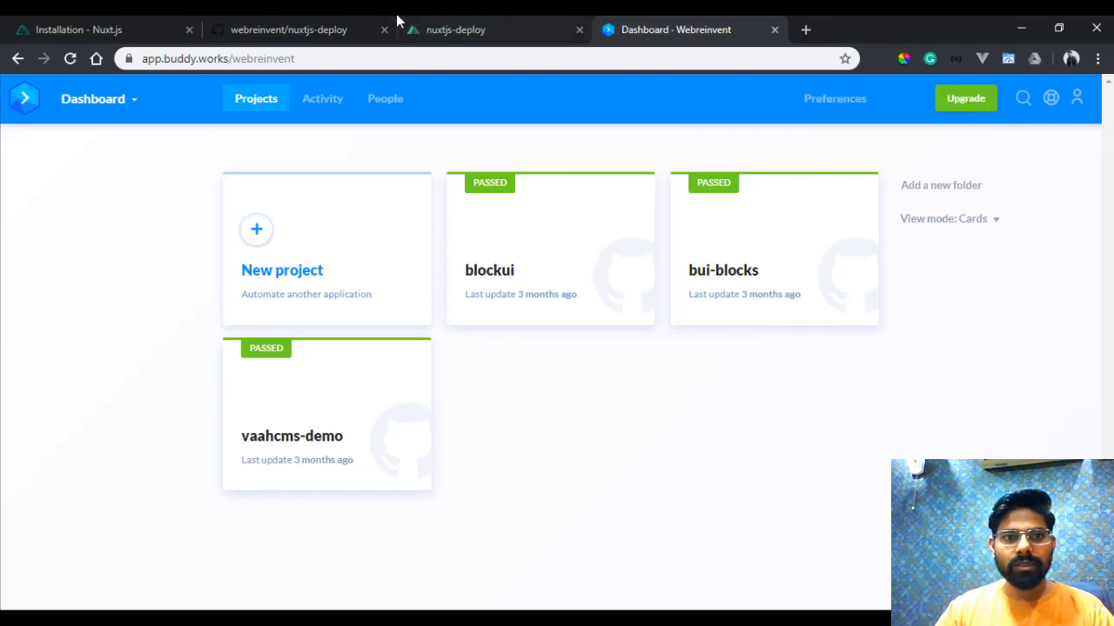
{"action": "key", "text": "F5"}
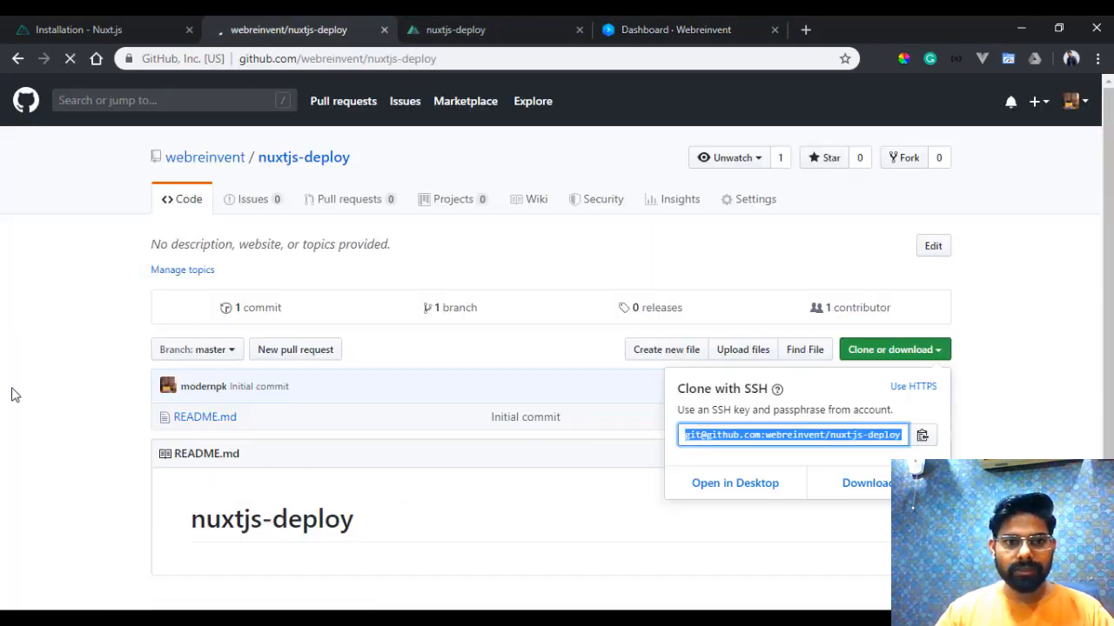
{"action": "scroll", "coordinate": [319, 418], "scroll_direction": "down", "scroll_amount": 3}
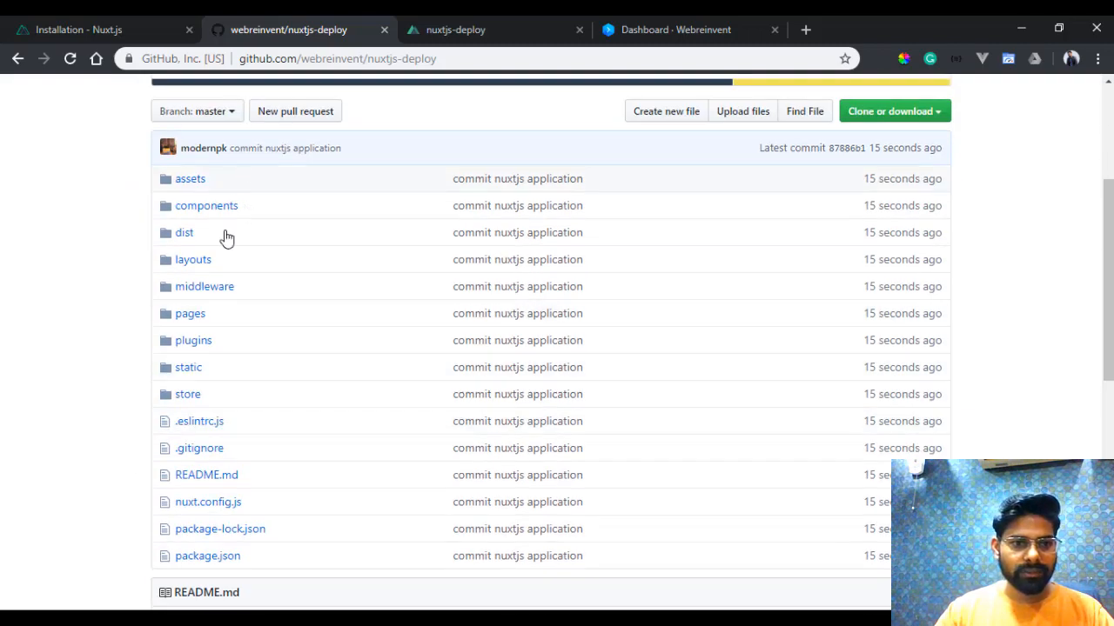
{"action": "scroll", "coordinate": [218, 348], "scroll_direction": "down", "scroll_amount": 3}
{"action": "scroll", "coordinate": [174, 261], "scroll_direction": "up", "scroll_amount": 5}
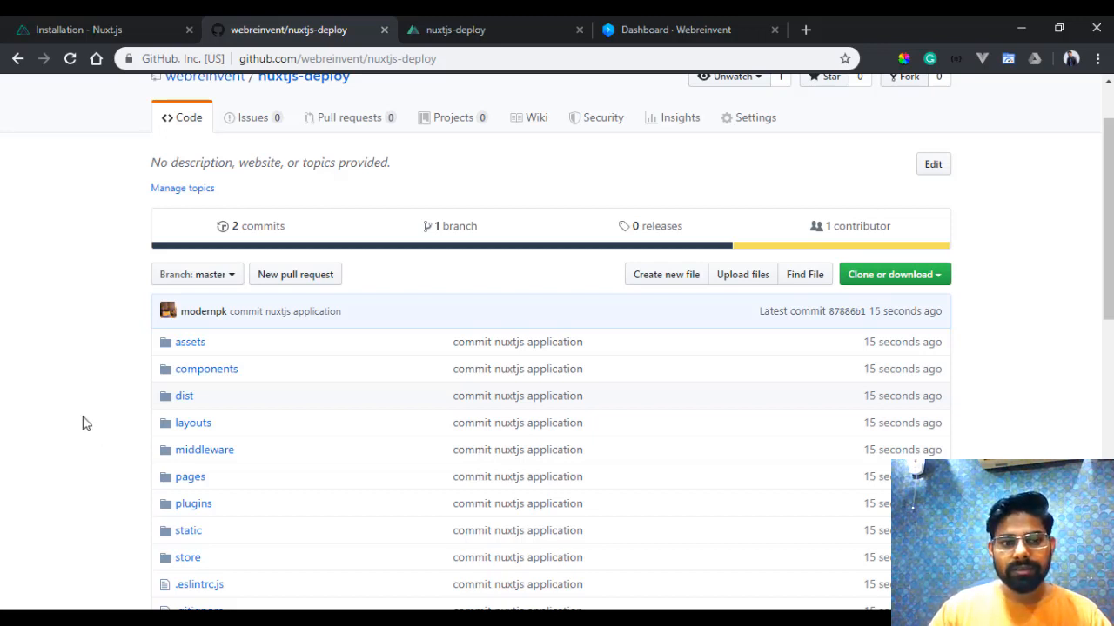
{"action": "left_click", "coordinate": [670, 29]}
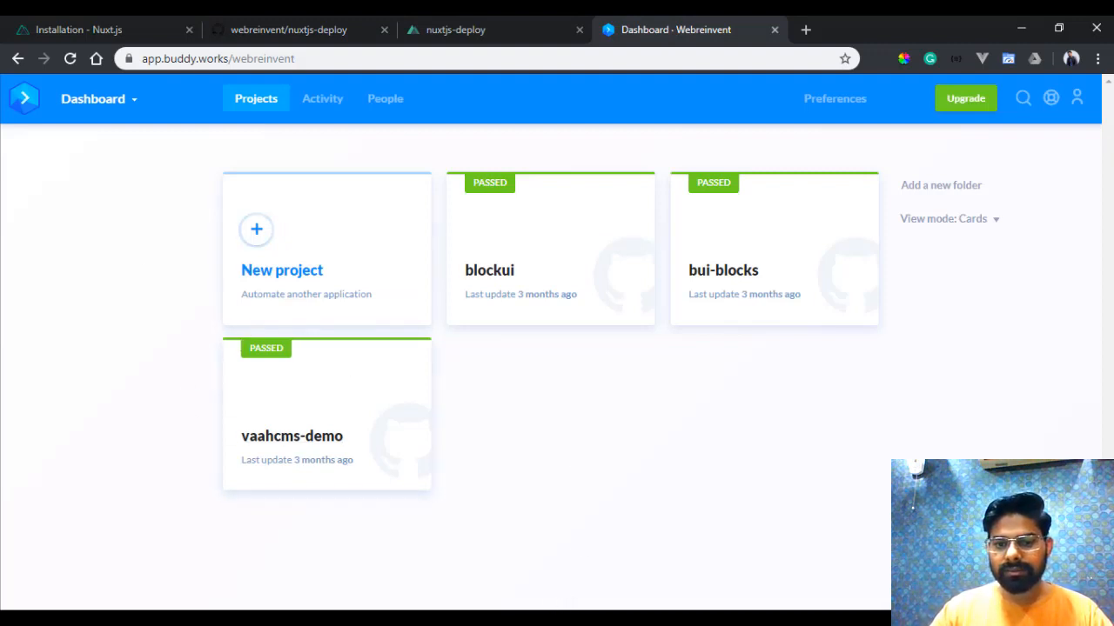
{"action": "key", "text": "alt+Tab"}
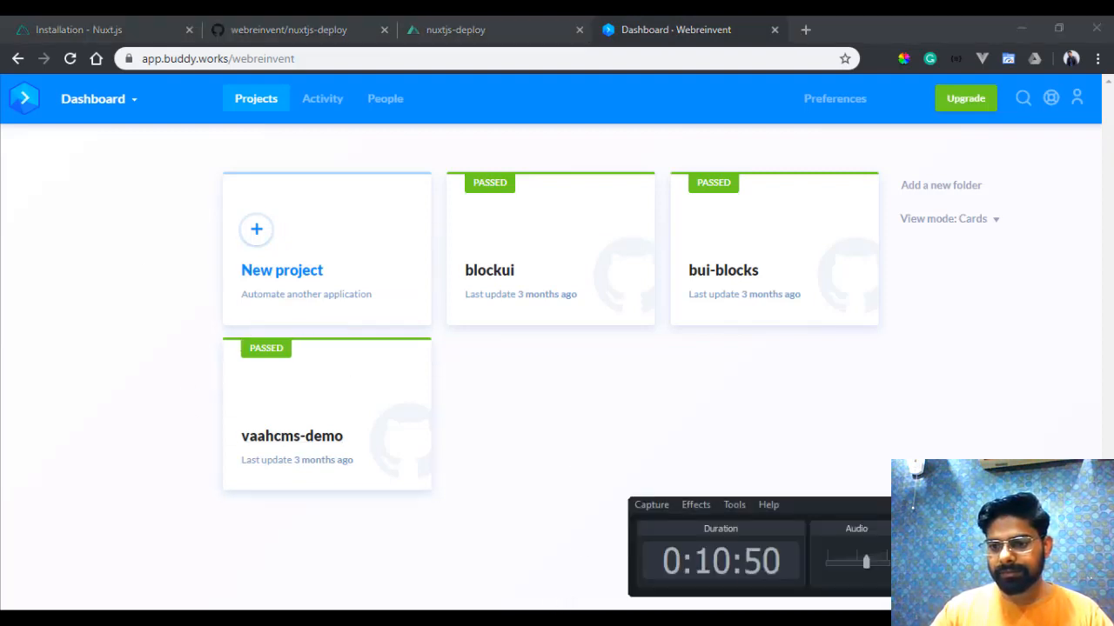
{"action": "key", "text": "alt+Tab"}
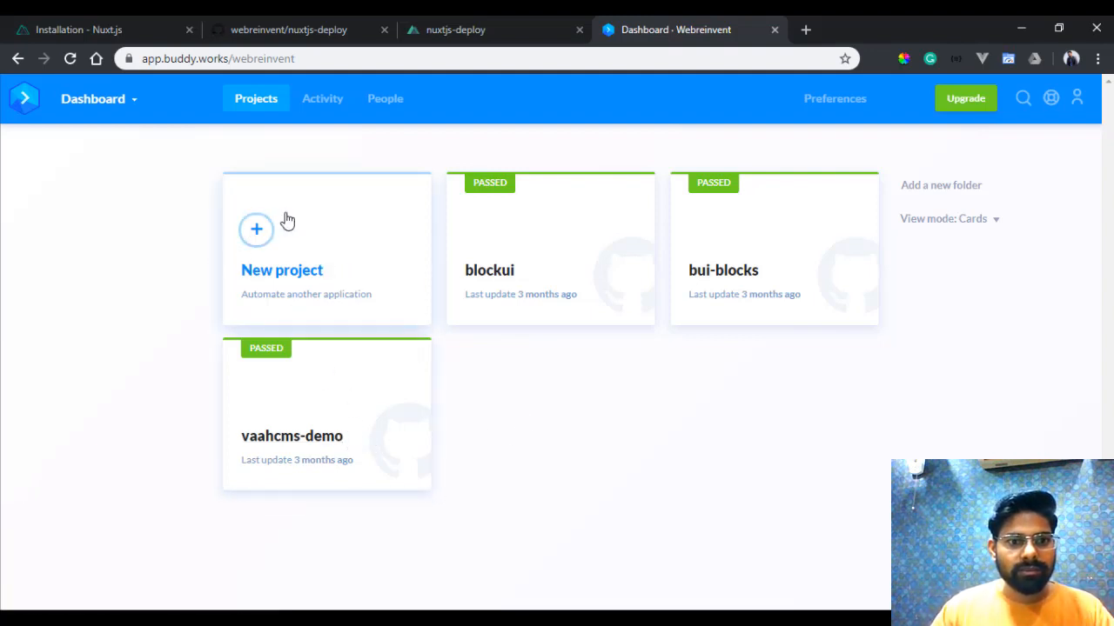
- Copy the repository name nuxtjs-deploy from the GitHub page's address and return to the Buddy dashboard
{"action": "left_click", "coordinate": [331, 26]}
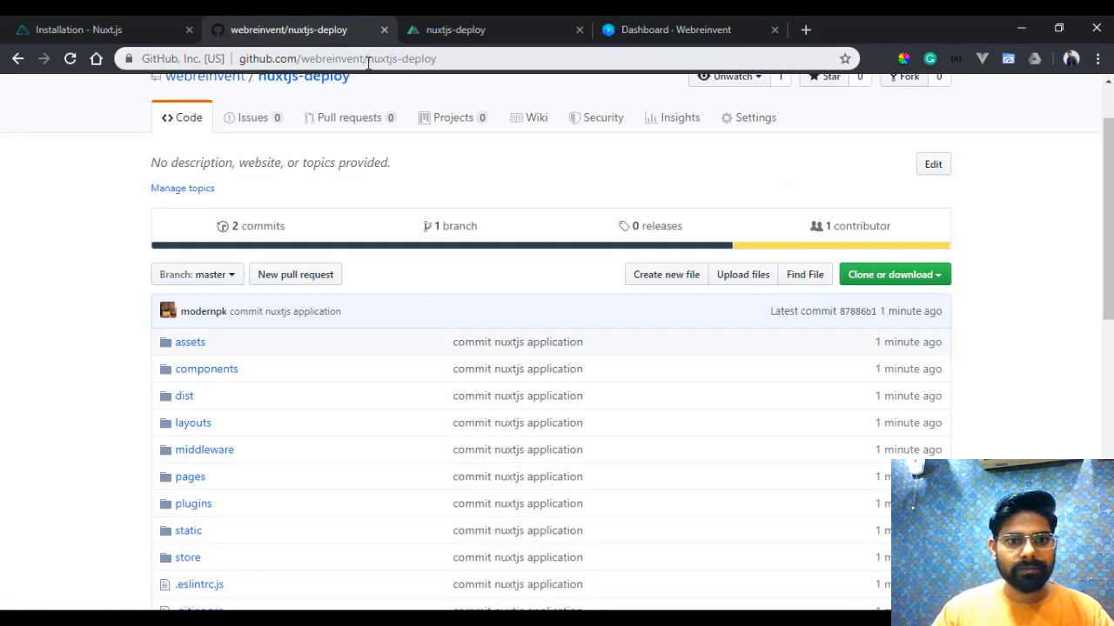
{"action": "left_click_drag", "start_coordinate": [367, 65], "coordinate": [510, 79]}
{"action": "key", "text": "ctrl+c"}
{"action": "left_click", "coordinate": [471, 40]}
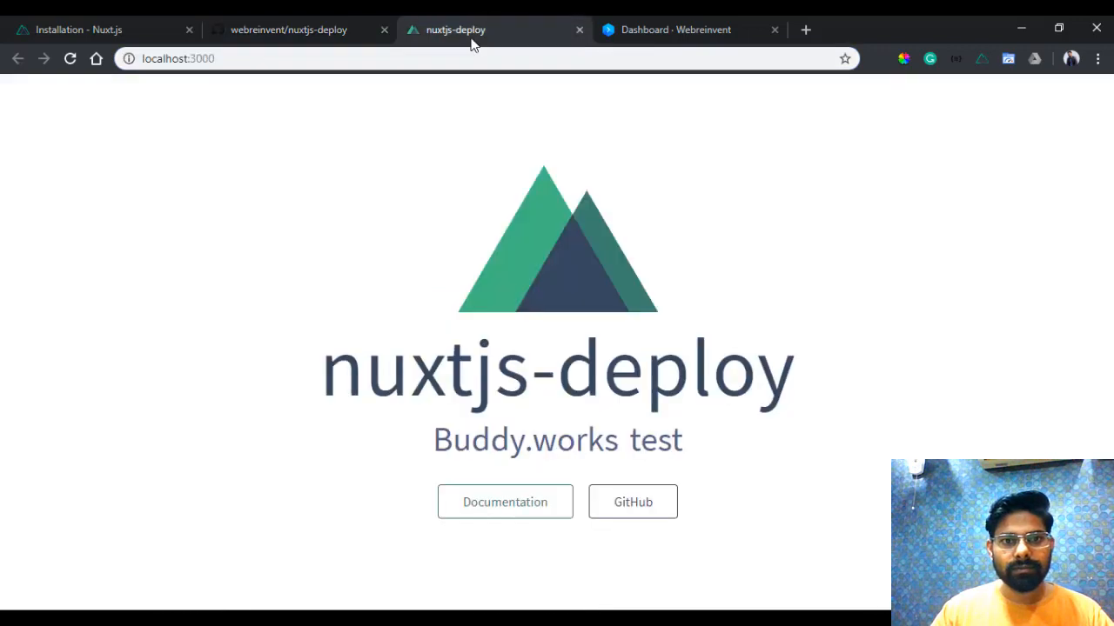
{"action": "left_click", "coordinate": [665, 22]}
- Create a new Buddy project from the existing GitHub repository nuxtjs-deploy, finding it by its pasted name
{"action": "left_click", "coordinate": [305, 255]}
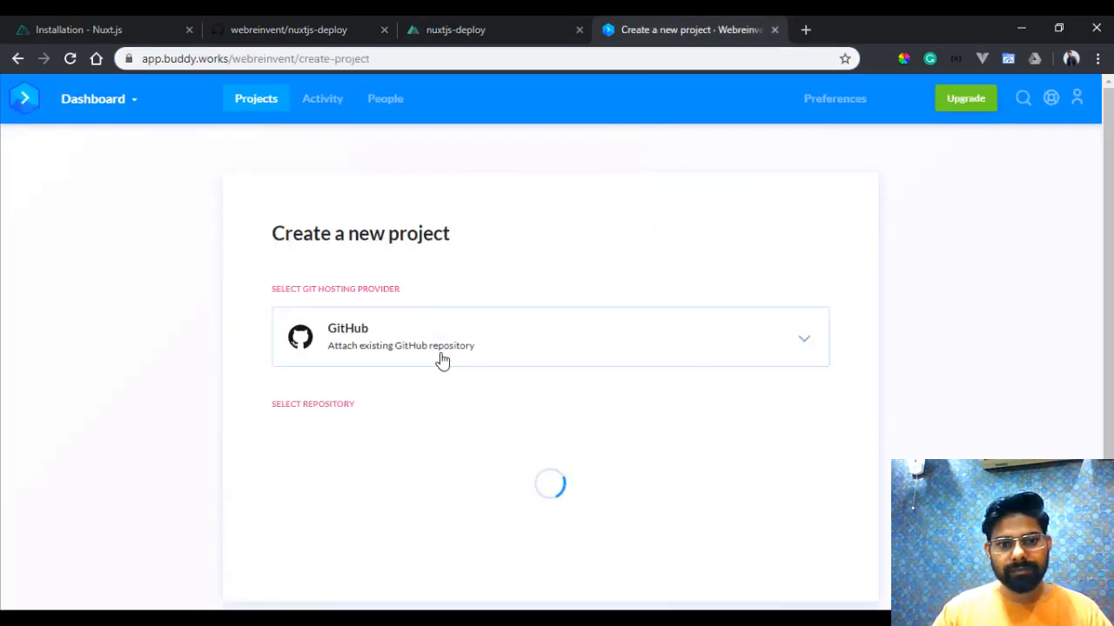
{"action": "scroll", "coordinate": [455, 316], "scroll_direction": "down", "scroll_amount": 2}
{"action": "left_click", "coordinate": [530, 304]}
{"action": "key", "text": "ctrl+v"}
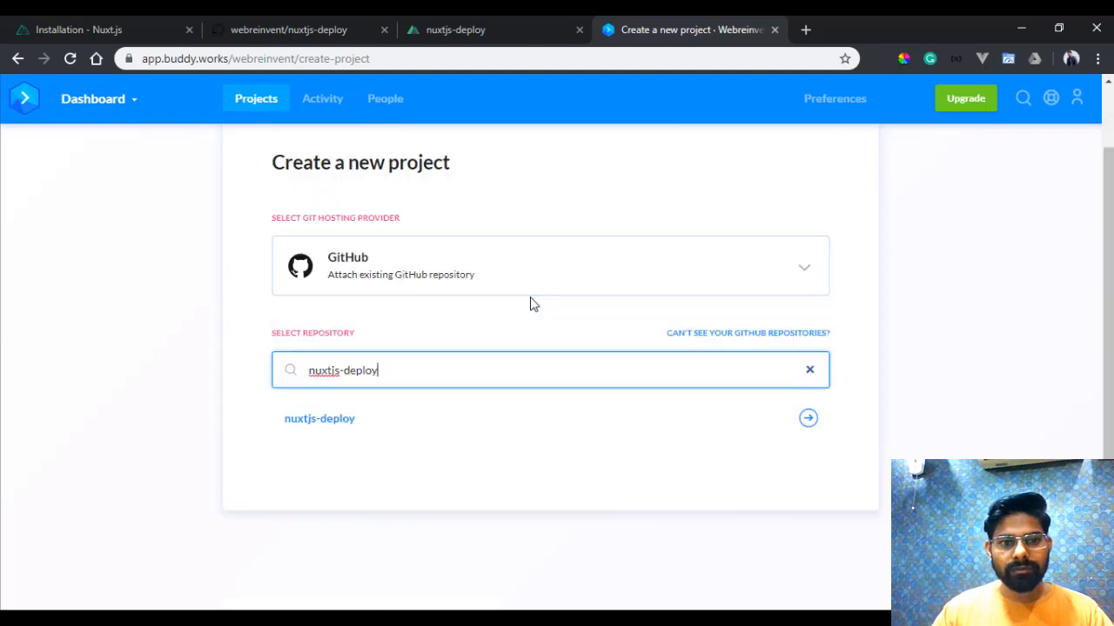
{"action": "left_click", "coordinate": [325, 424]}
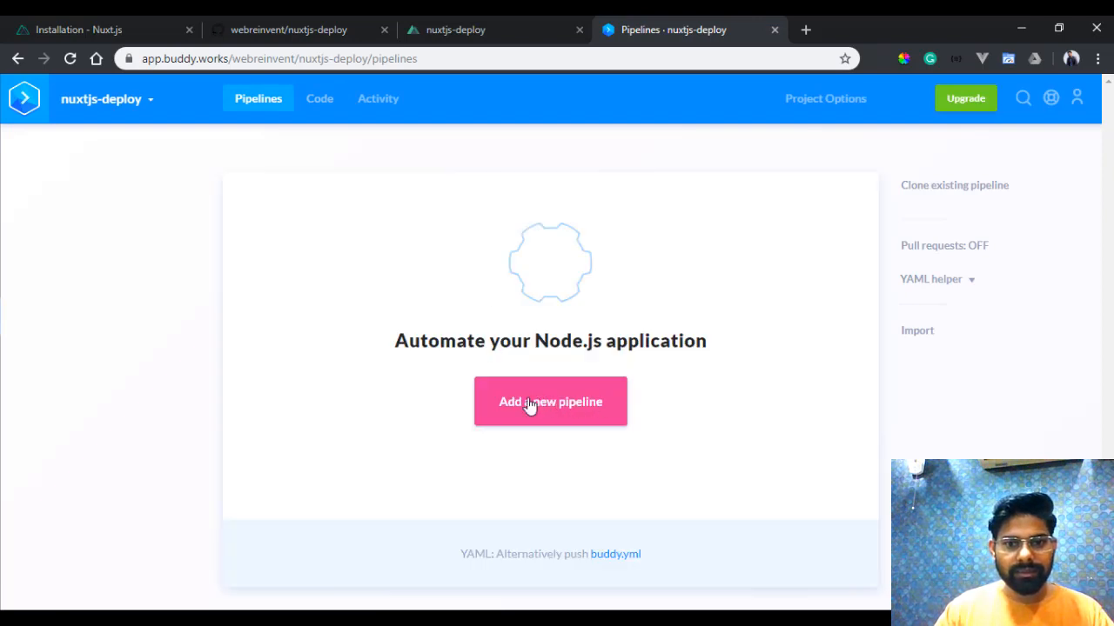
- Add a pipeline named "Deploy Using FTP" with the On push trigger mode for the single branch master
{"action": "left_click", "coordinate": [528, 406]}
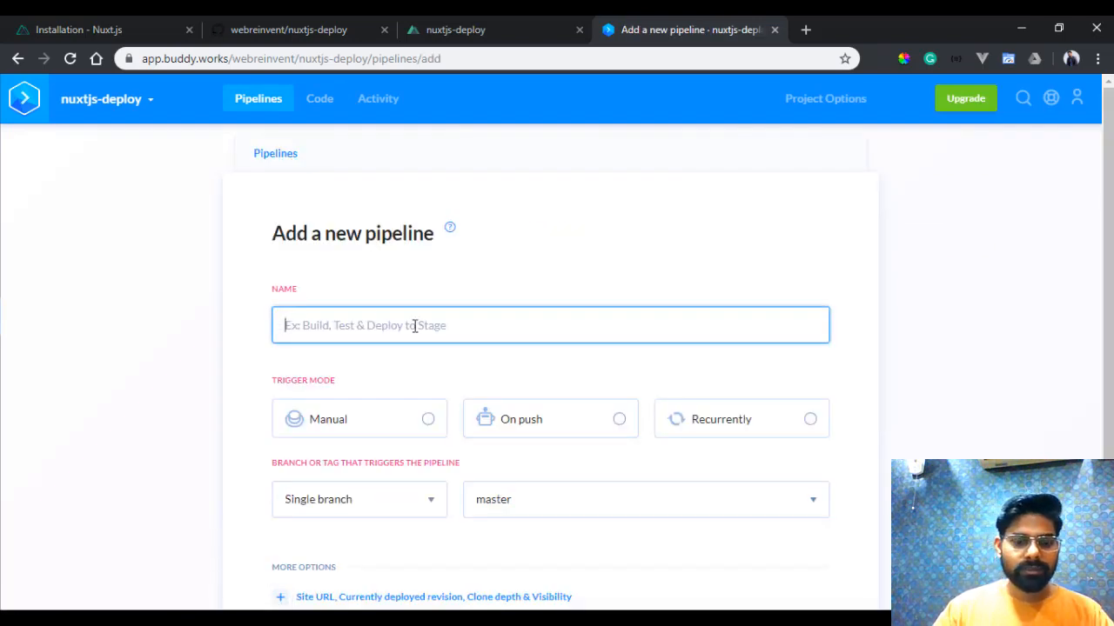
{"action": "type", "text": "Deploy Using FTP"}
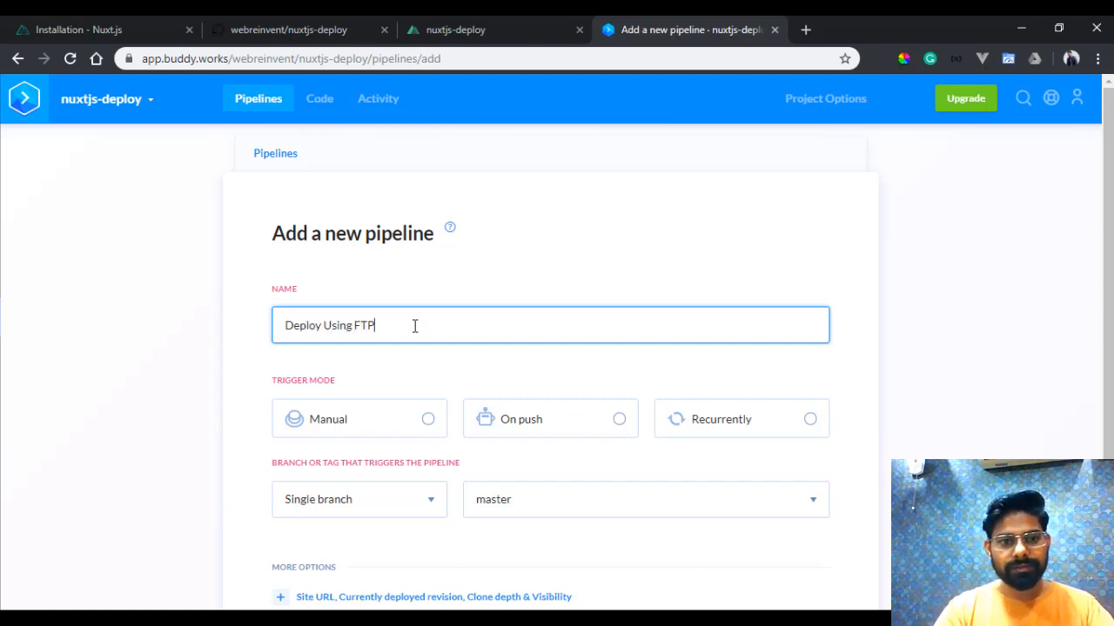
{"action": "scroll", "coordinate": [448, 306], "scroll_direction": "down", "scroll_amount": 2}
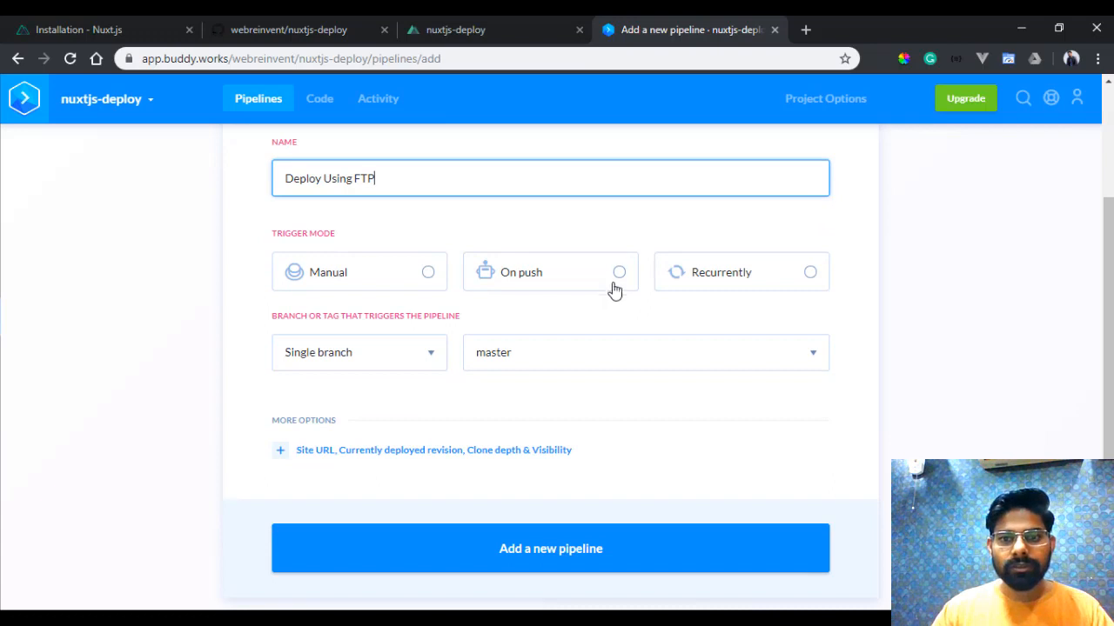
{"action": "left_click", "coordinate": [617, 275]}
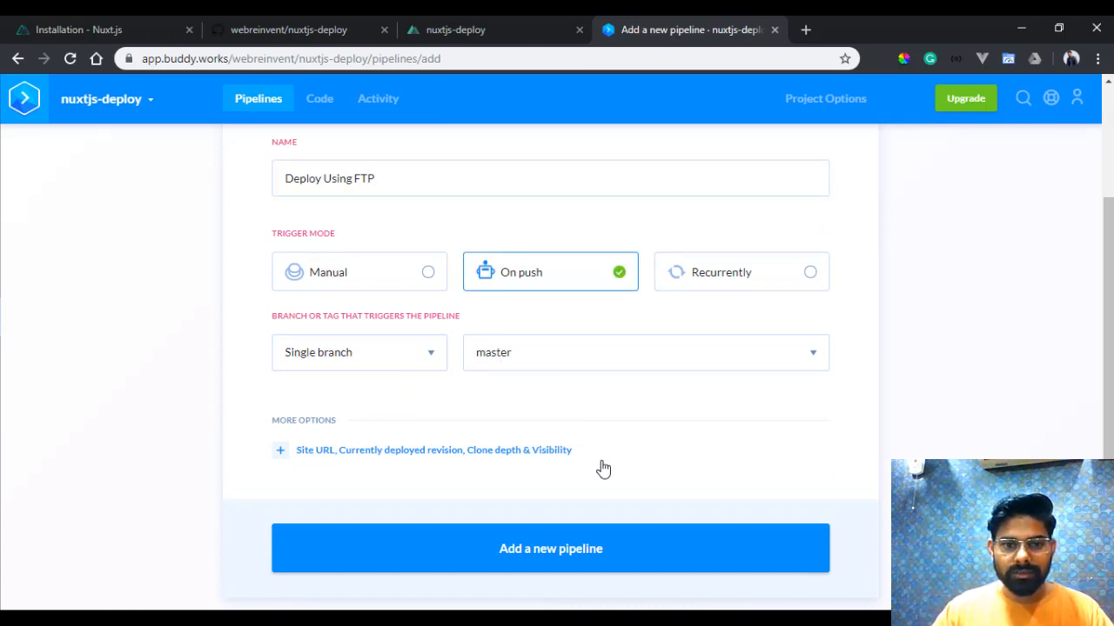
{"action": "left_click", "coordinate": [540, 548]}
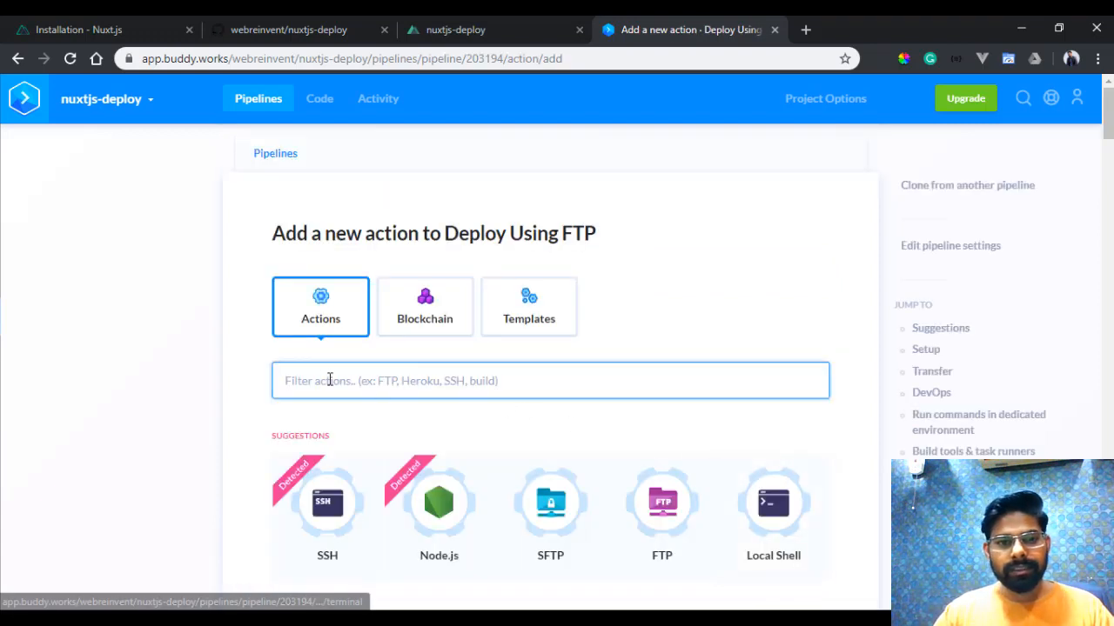
- Add an FTP transfer action to the pipeline and set its source path to the GitHub repository's dist folder
{"action": "scroll", "coordinate": [263, 342], "scroll_direction": "down", "scroll_amount": 2}
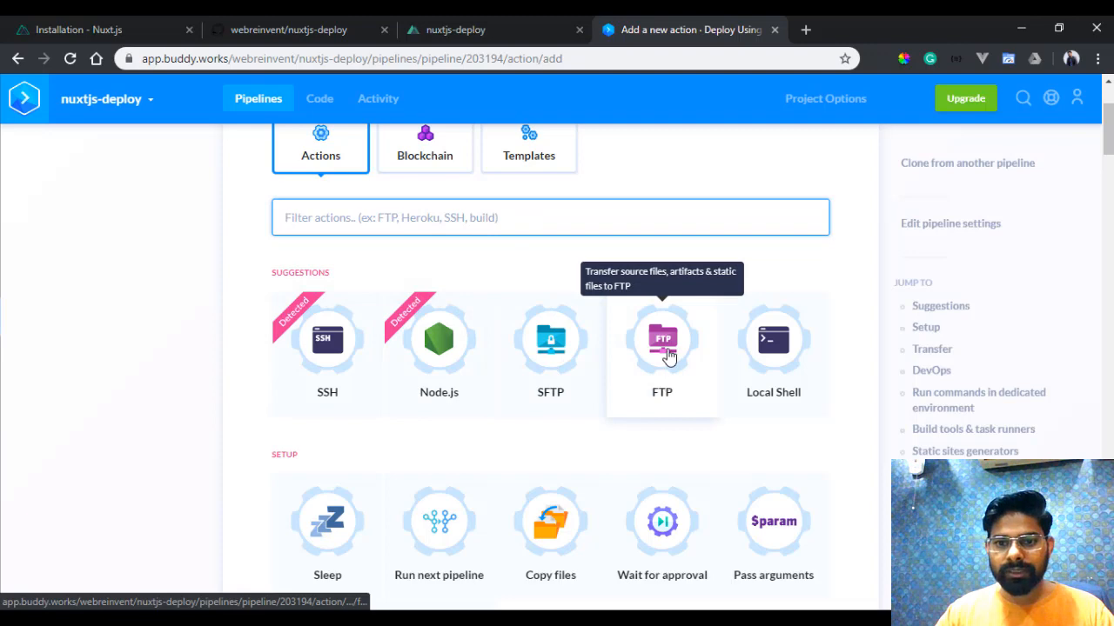
{"action": "left_click", "coordinate": [661, 375]}
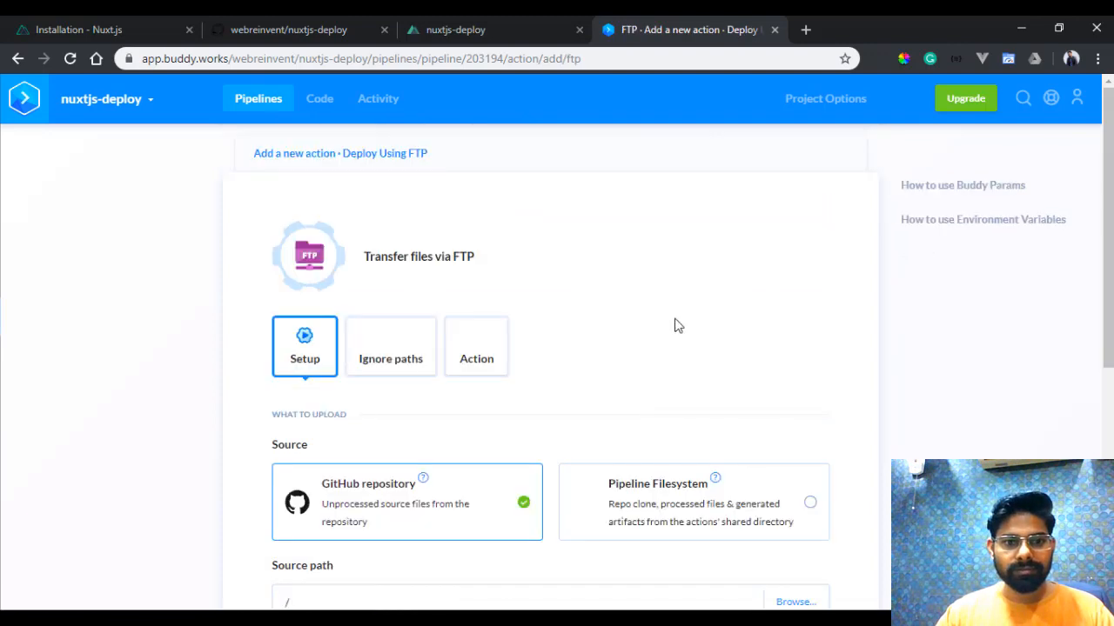
{"action": "scroll", "coordinate": [513, 348], "scroll_direction": "down", "scroll_amount": 1}
{"action": "scroll", "coordinate": [313, 287], "scroll_direction": "down", "scroll_amount": 2}
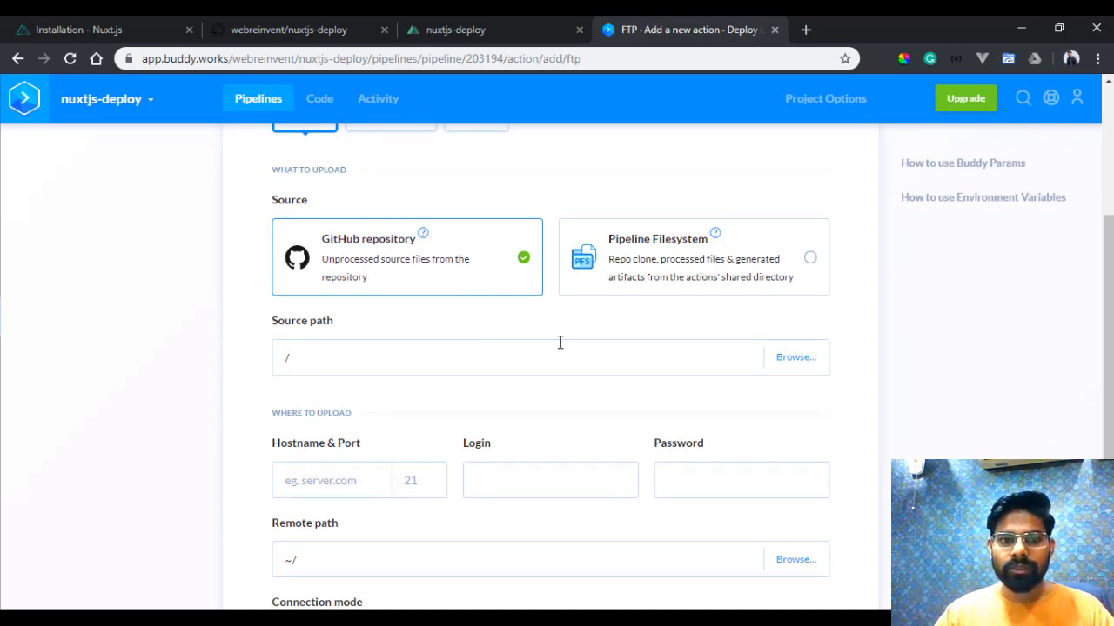
{"action": "left_click", "coordinate": [790, 363]}
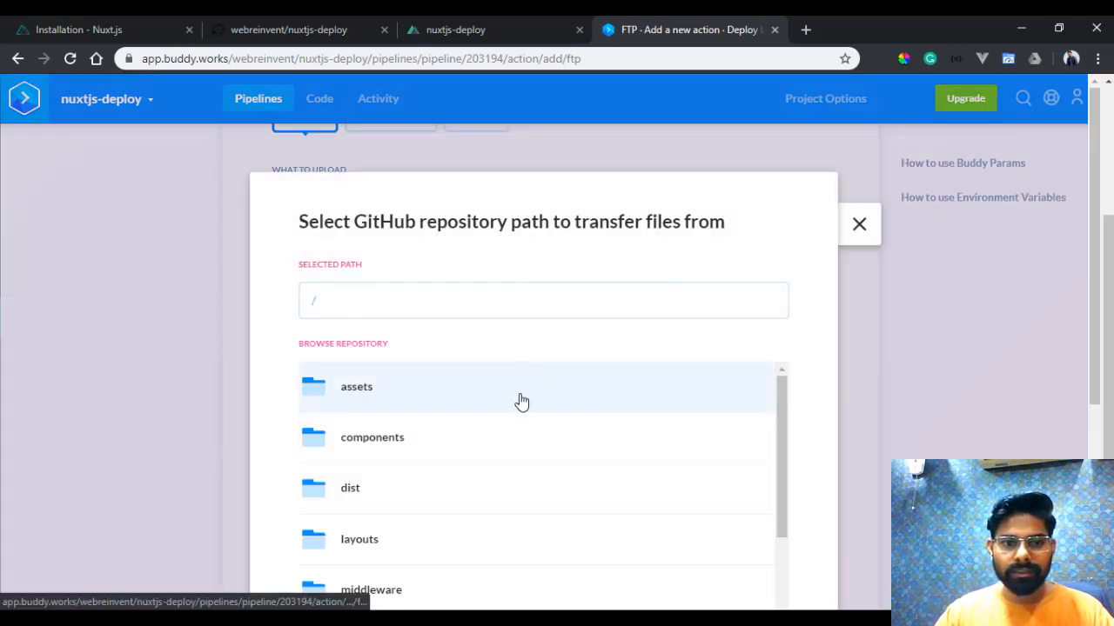
{"action": "scroll", "coordinate": [487, 418], "scroll_direction": "down", "scroll_amount": 2}
{"action": "scroll", "coordinate": [435, 428], "scroll_direction": "up", "scroll_amount": 1}
{"action": "left_click", "coordinate": [529, 421]}
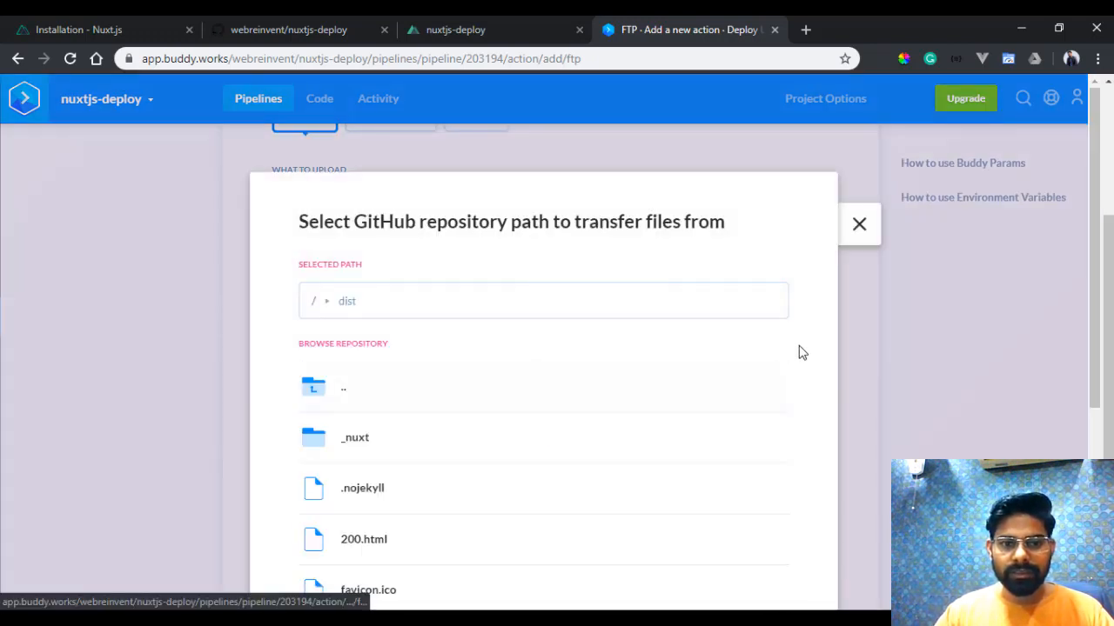
{"action": "scroll", "coordinate": [818, 358], "scroll_direction": "down", "scroll_amount": 3}
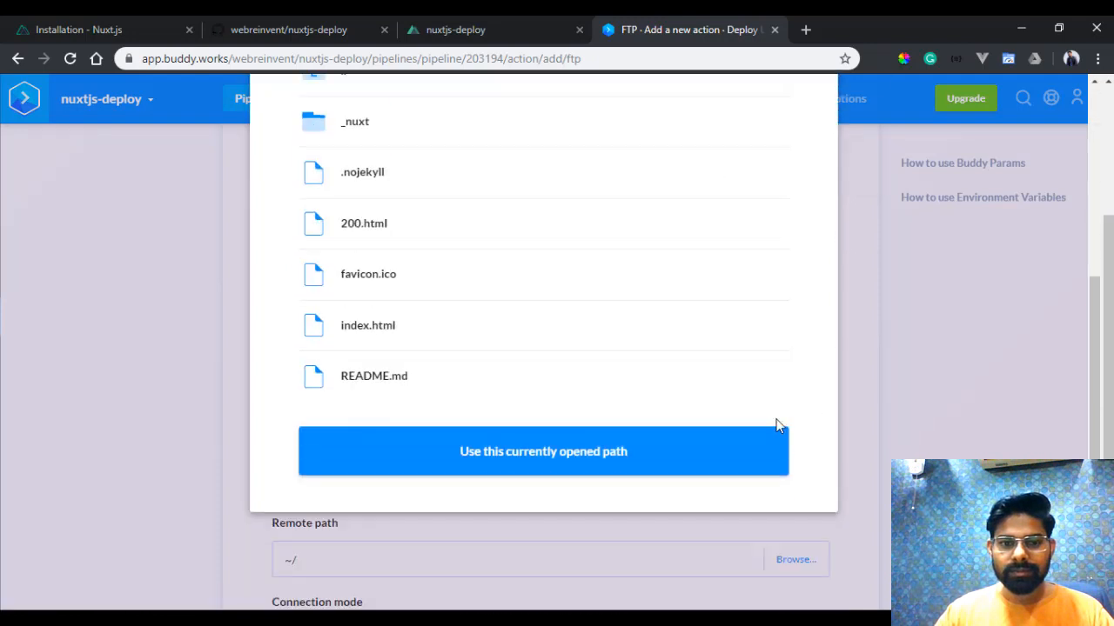
{"action": "left_click", "coordinate": [506, 454]}
- Enter the FTP hostname resolved.io and the account login, copying both from the open Notepad notes
{"action": "scroll", "coordinate": [592, 426], "scroll_direction": "down", "scroll_amount": 2}
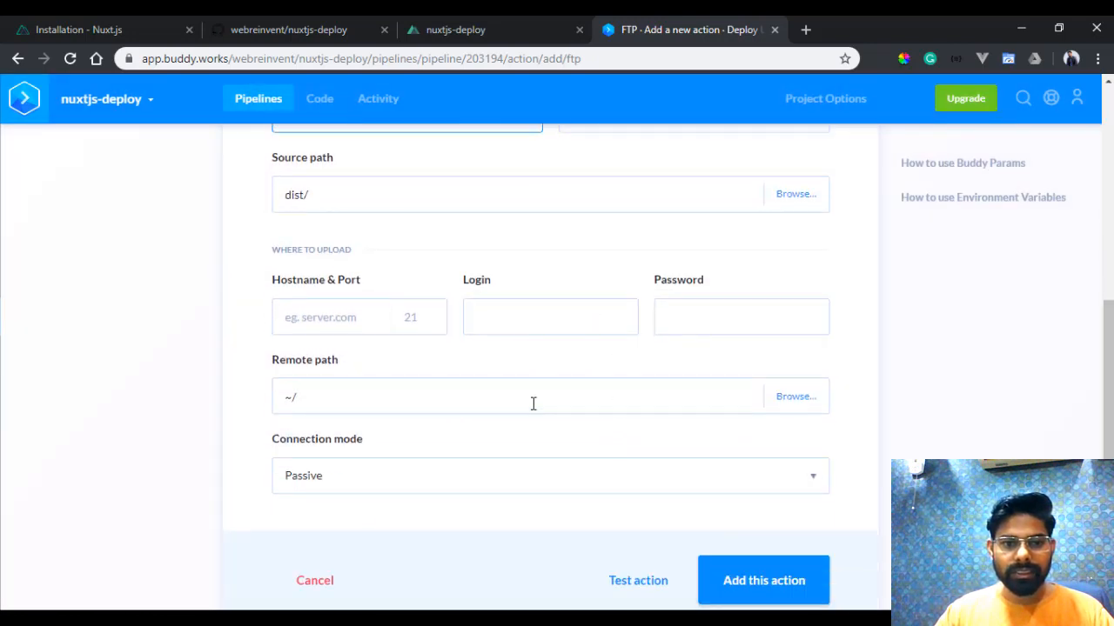
{"action": "left_click", "coordinate": [366, 325]}
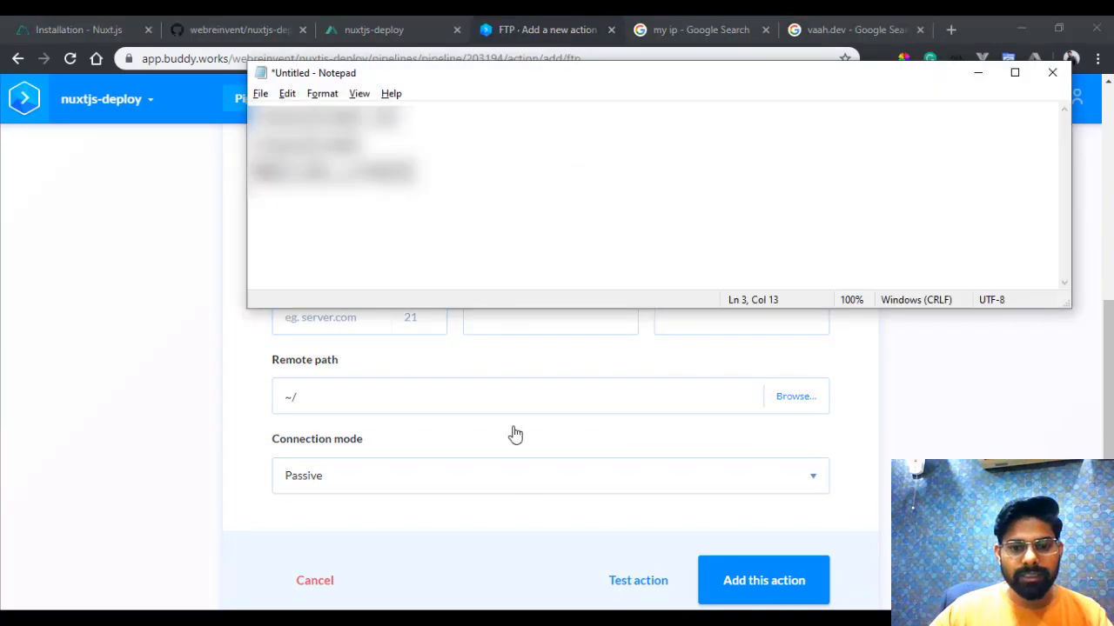
{"action": "left_click_drag", "start_coordinate": [400, 117], "coordinate": [229, 117]}
{"action": "left_click", "coordinate": [373, 329]}
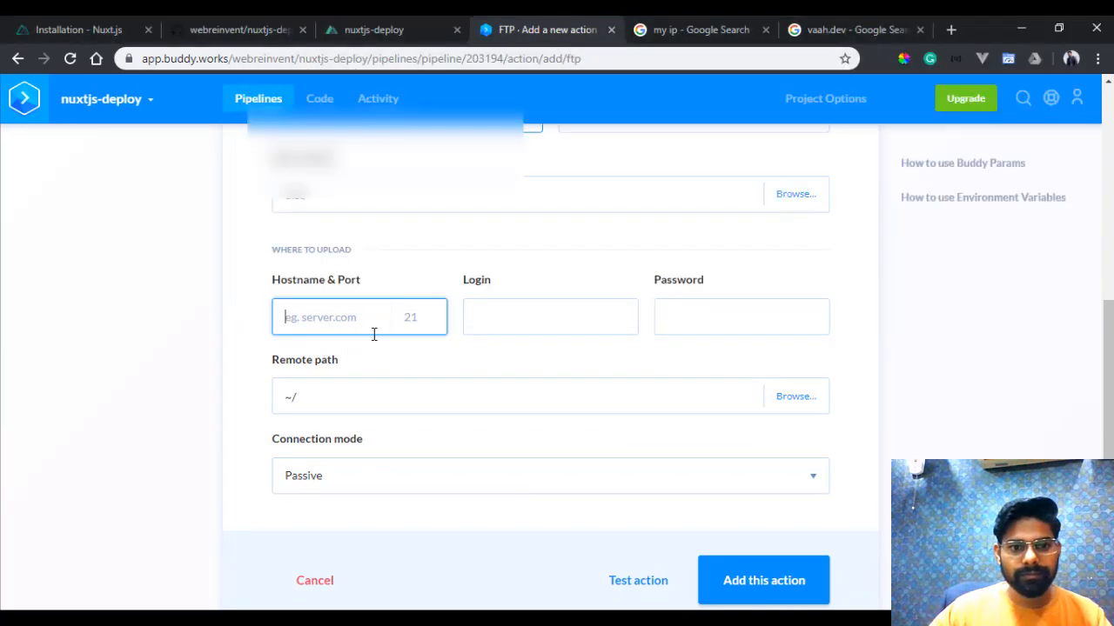
{"action": "type", "text": "resolved.io"}
{"action": "key", "text": "alt+Tab"}
{"action": "left_click_drag", "start_coordinate": [366, 144], "coordinate": [132, 145]}
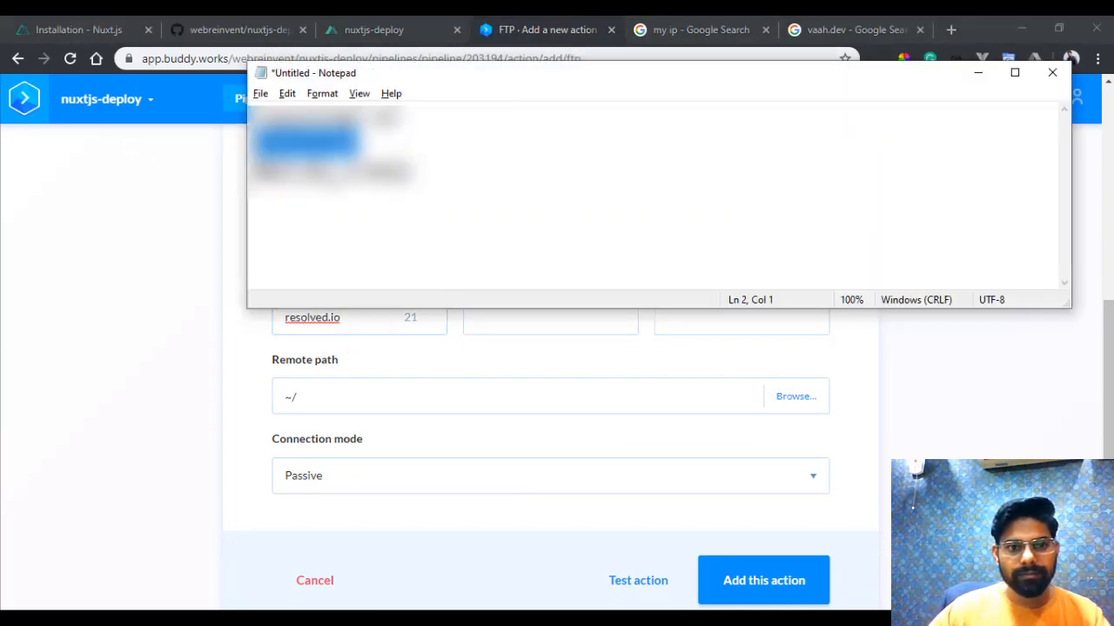
{"action": "key", "text": "alt+Tab"}
{"action": "left_click", "coordinate": [520, 323]}
{"action": "type", "text": "resolved"}
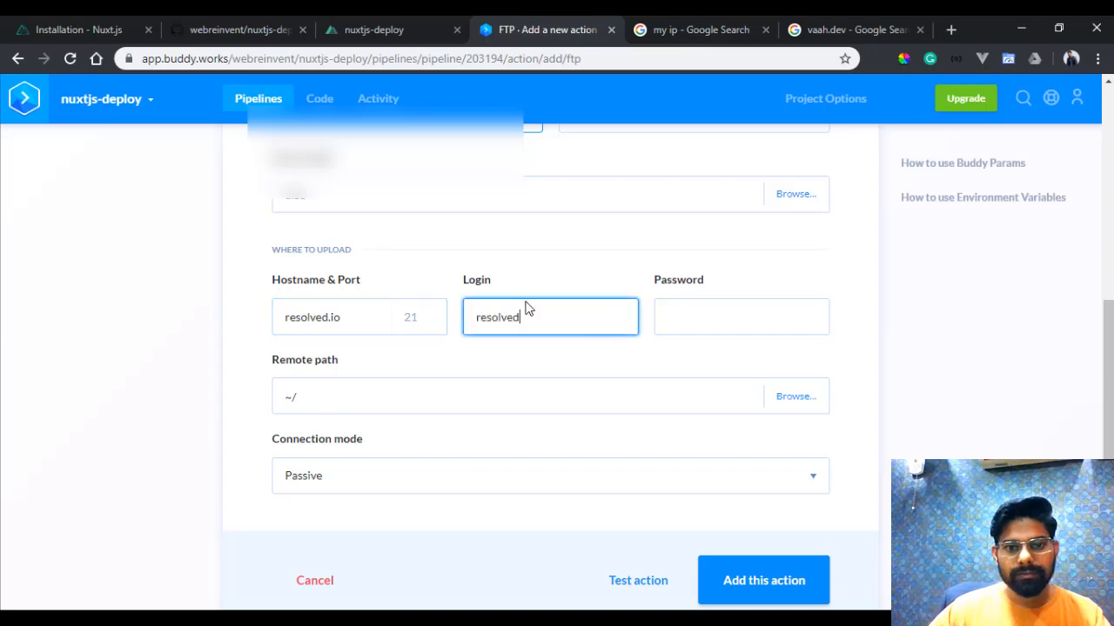
- Copy the FTP password from the Notepad notes and paste it into the action's password field
{"action": "key", "text": "alt+Tab"}
{"action": "left_click_drag", "start_coordinate": [414, 170], "coordinate": [217, 183]}
{"action": "key", "text": "ctrl+c"}
{"action": "key", "text": "alt+Tab"}
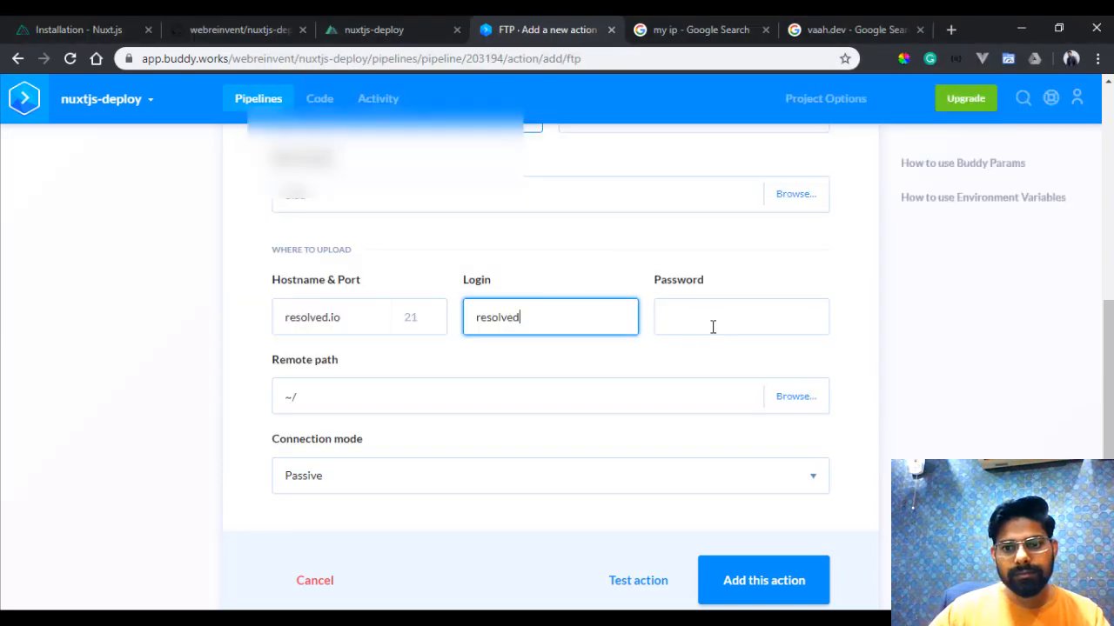
{"action": "left_click", "coordinate": [710, 326]}
{"action": "key", "text": "ctrl+v"}
{"action": "left_click", "coordinate": [793, 397]}
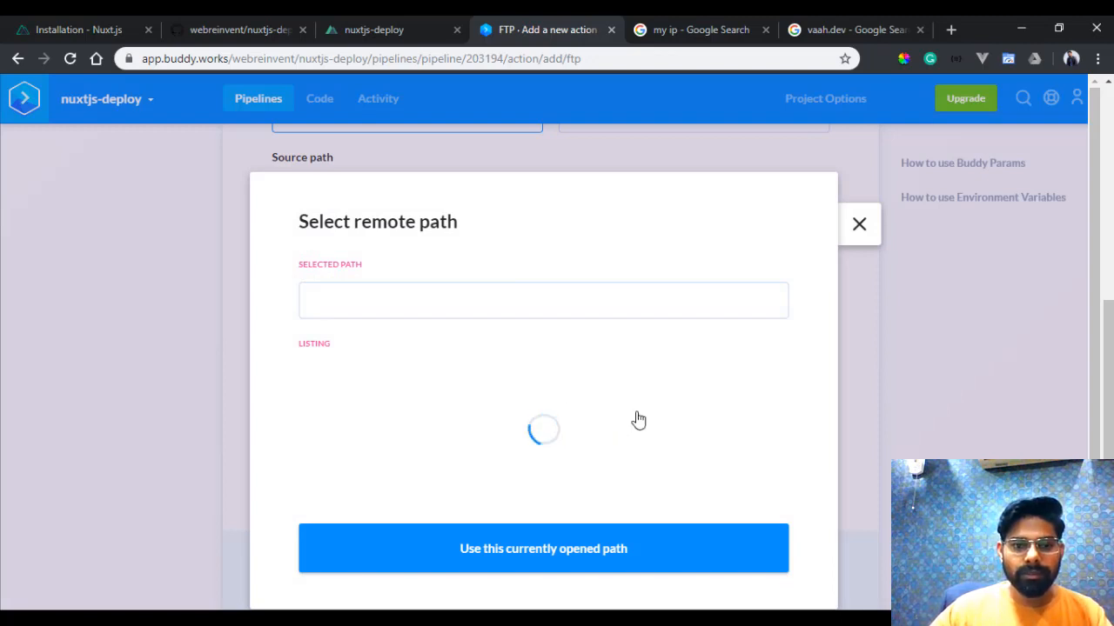
{"action": "scroll", "coordinate": [459, 533], "scroll_direction": "down", "scroll_amount": 1}
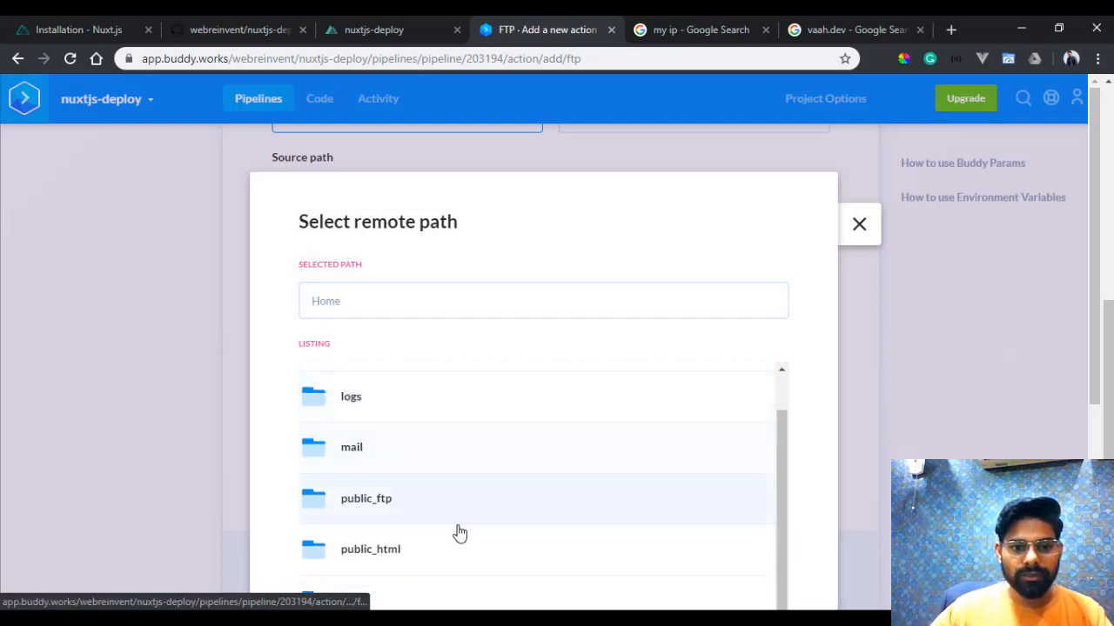
{"action": "left_click", "coordinate": [385, 553]}
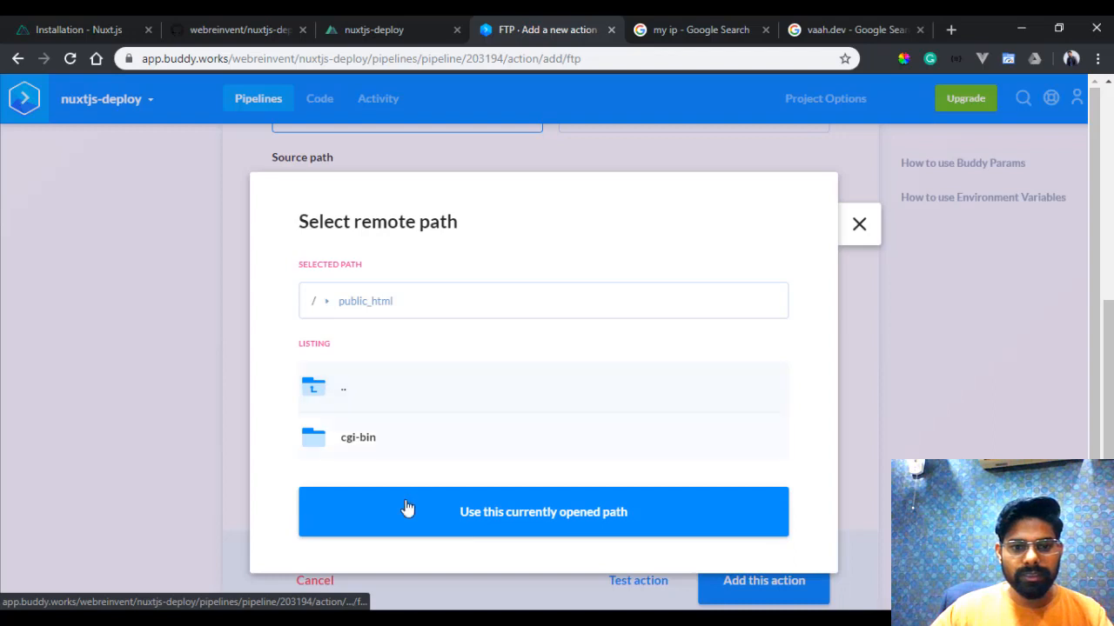
{"action": "scroll", "coordinate": [541, 520], "scroll_direction": "down", "scroll_amount": 1}
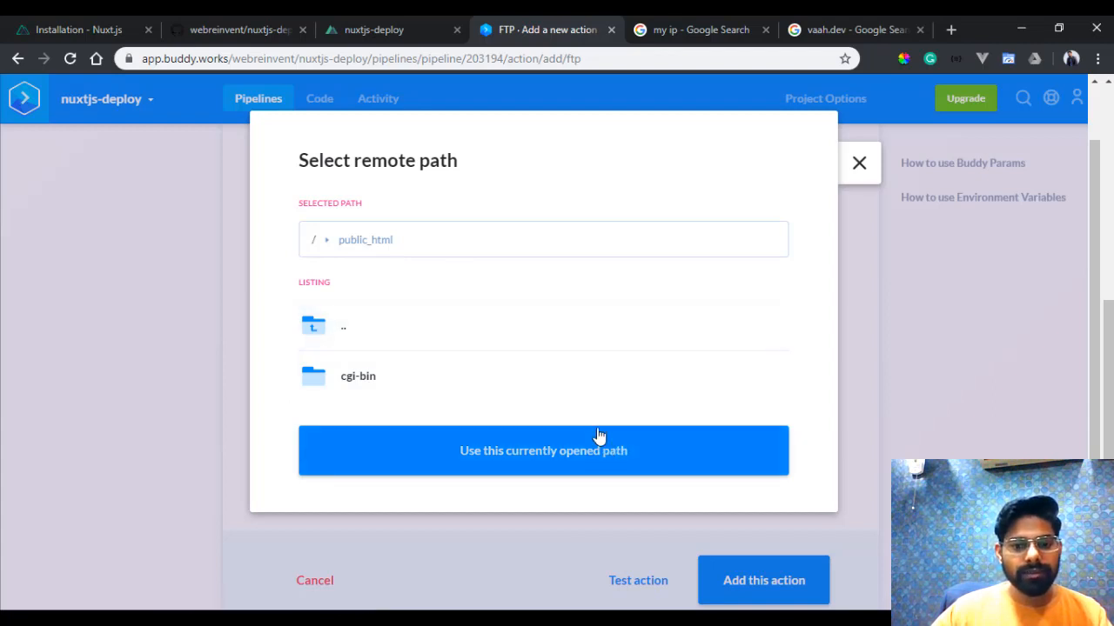
{"action": "left_click", "coordinate": [728, 620]}
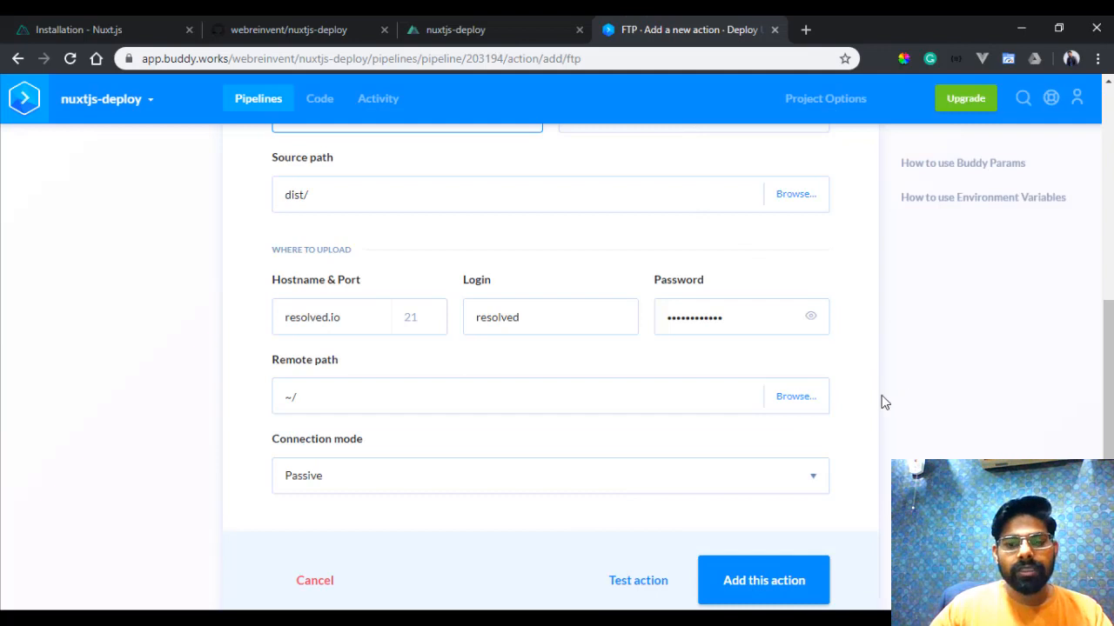
- Set the remote path to the server folder /public_html/nuxtjs/ and add the FTP action to the pipeline
{"action": "left_click", "coordinate": [793, 397]}
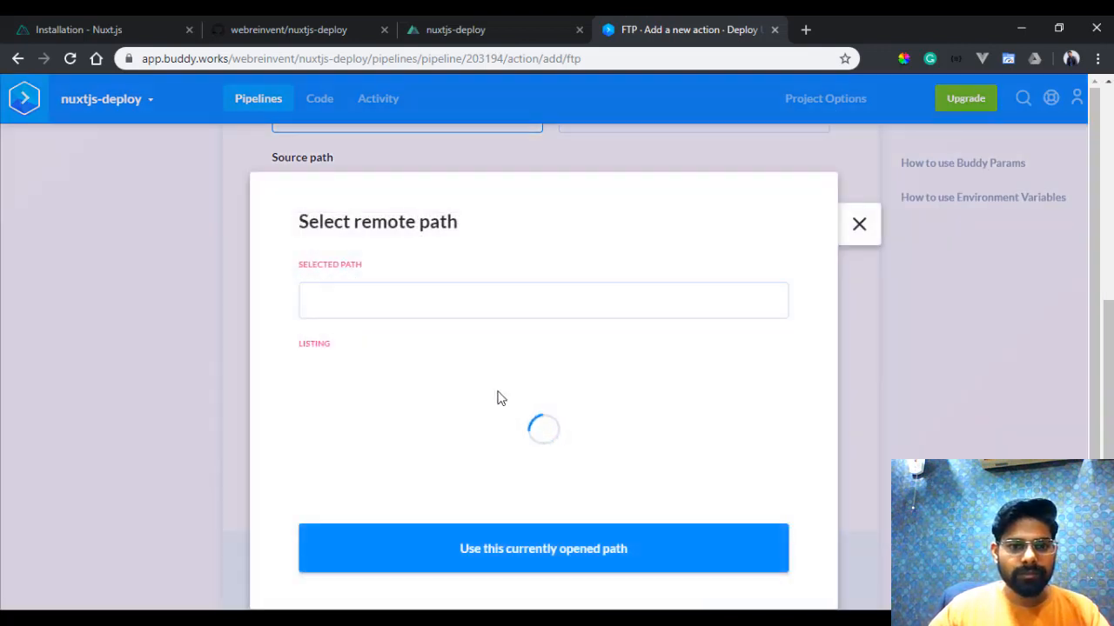
{"action": "scroll", "coordinate": [522, 522], "scroll_direction": "down", "scroll_amount": 1}
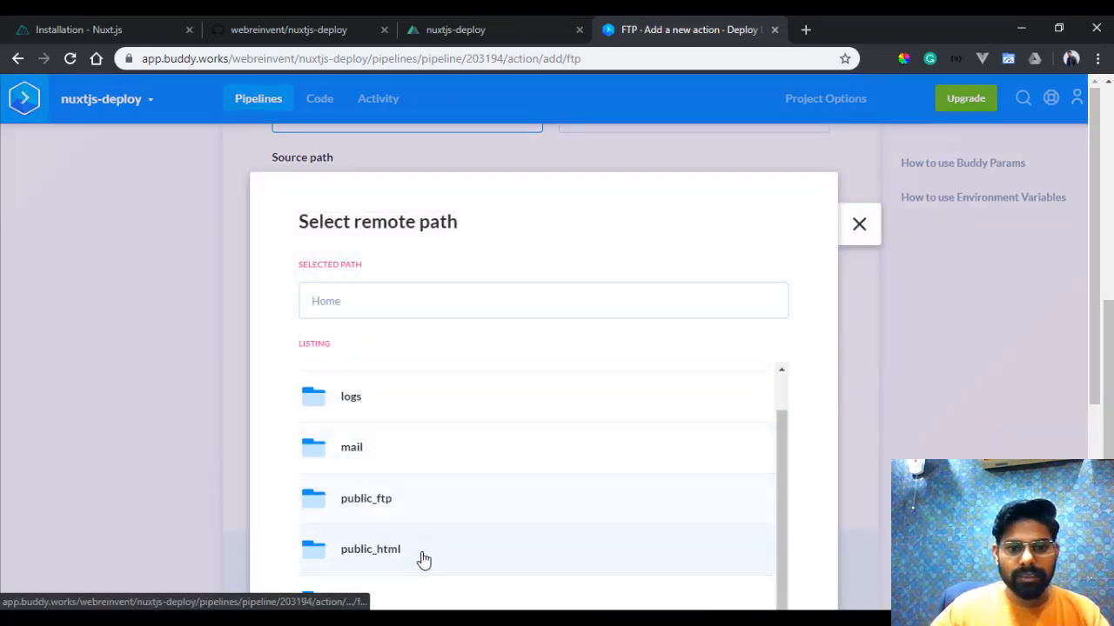
{"action": "left_click", "coordinate": [426, 559]}
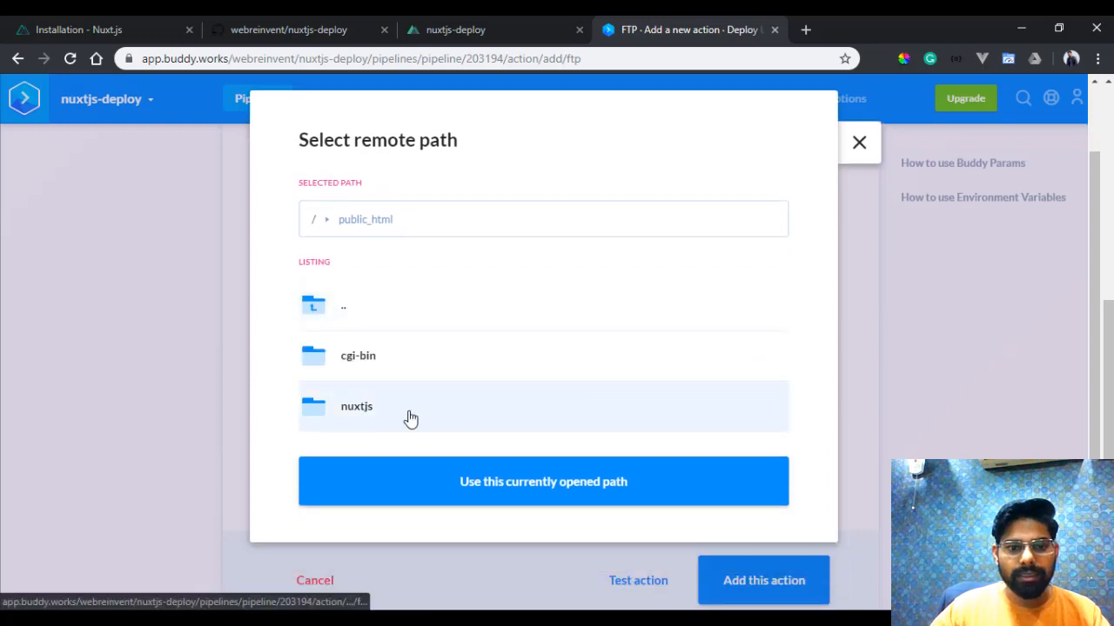
{"action": "left_click", "coordinate": [410, 418]}
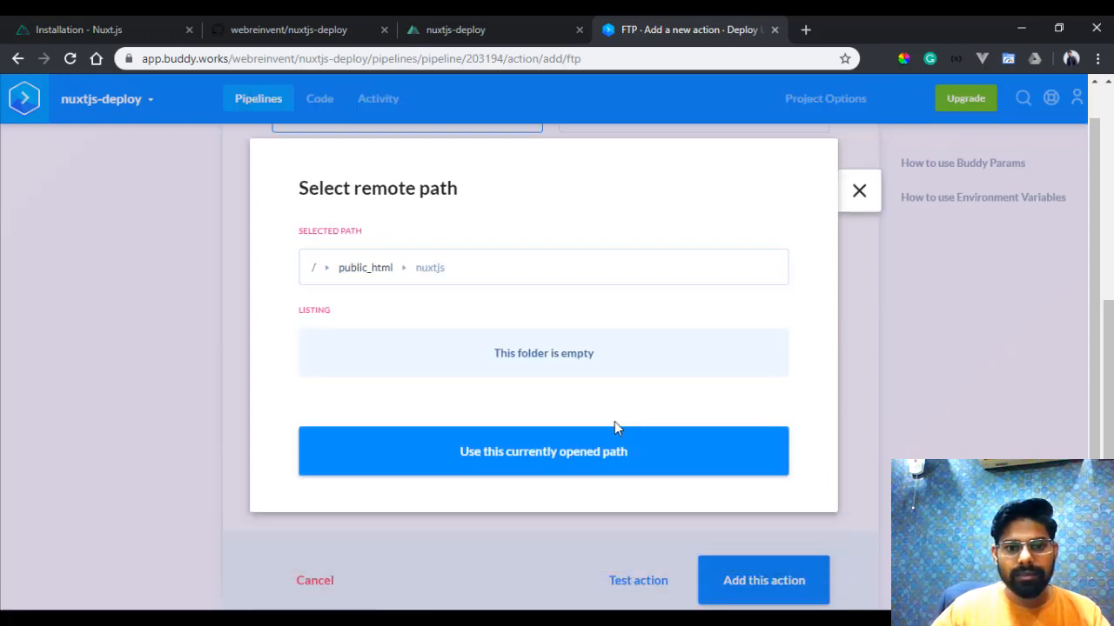
{"action": "left_click", "coordinate": [531, 462]}
{"action": "scroll", "coordinate": [378, 420], "scroll_direction": "down", "scroll_amount": 1}
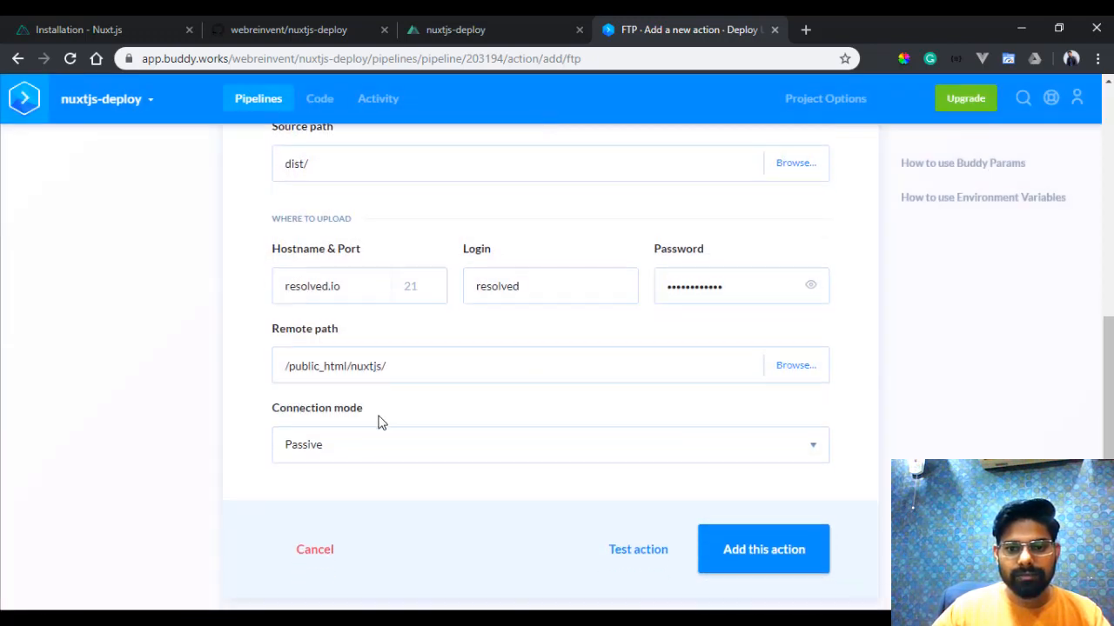
{"action": "left_click", "coordinate": [818, 567]}
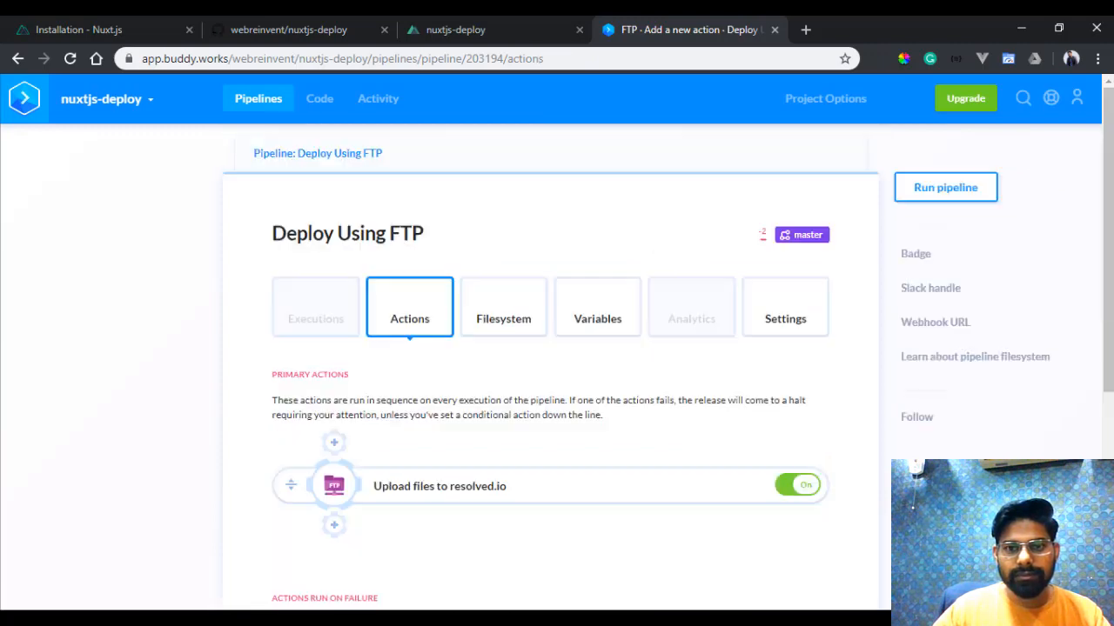
- Run the Deploy Using FTP pipeline with the comment "First upload" and check the status of its performed actions
{"action": "scroll", "coordinate": [718, 494], "scroll_direction": "down", "scroll_amount": 2}
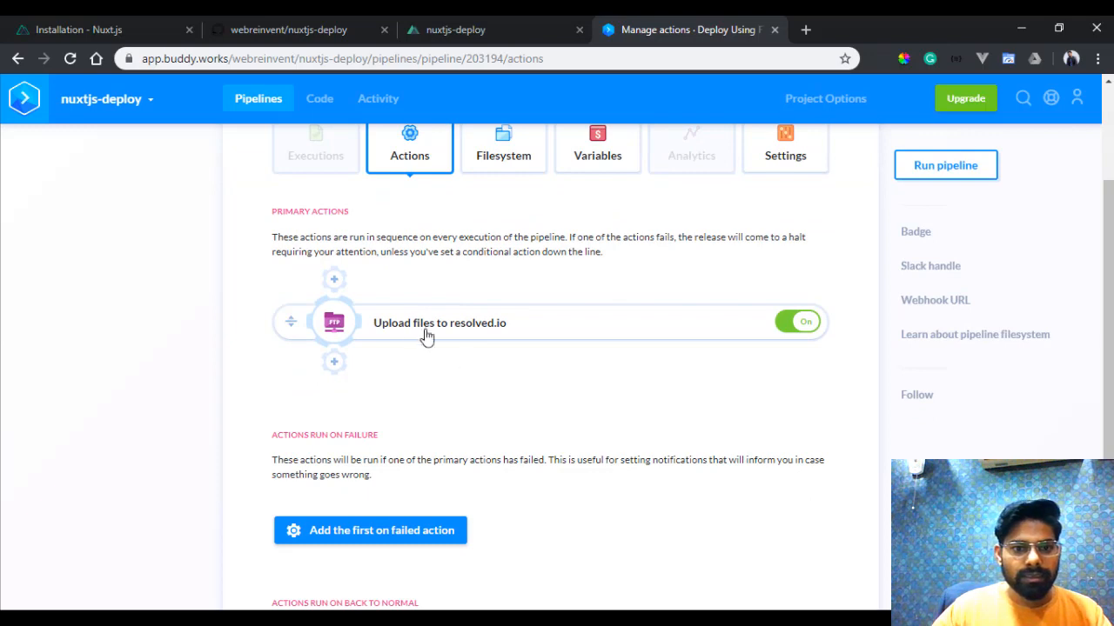
{"action": "scroll", "coordinate": [605, 405], "scroll_direction": "down", "scroll_amount": 1}
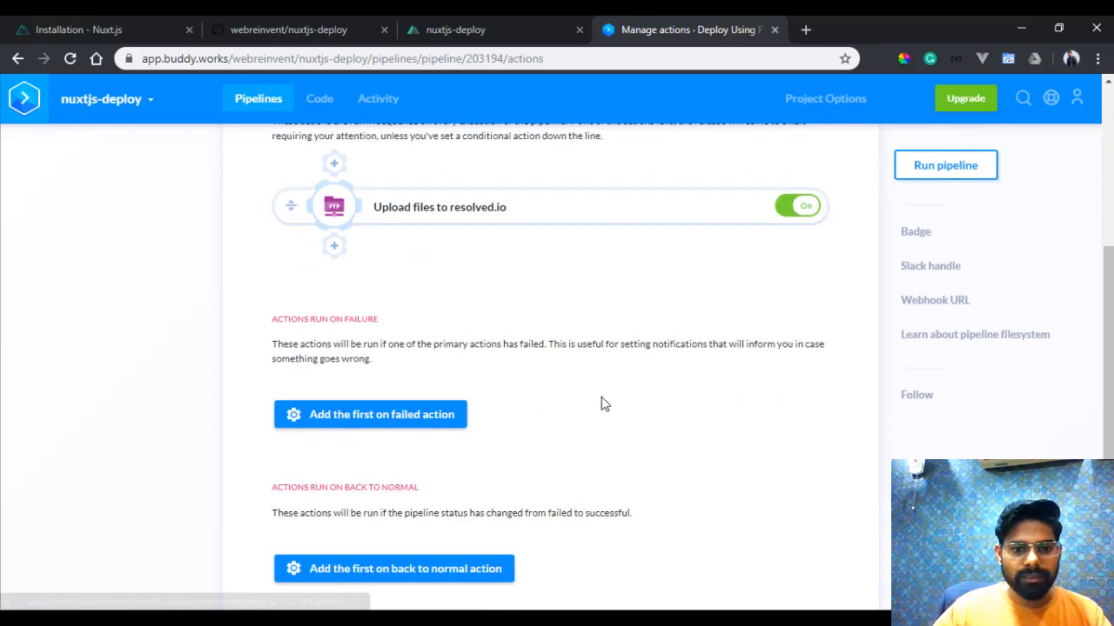
{"action": "scroll", "coordinate": [597, 398], "scroll_direction": "up", "scroll_amount": 2}
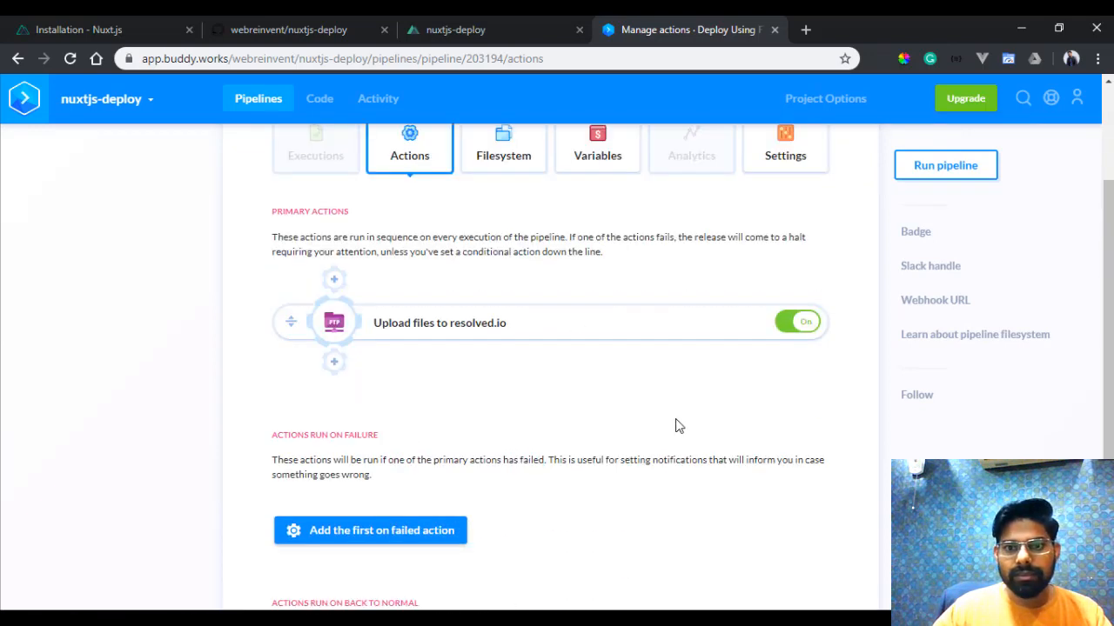
{"action": "scroll", "coordinate": [677, 426], "scroll_direction": "up", "scroll_amount": 2}
{"action": "scroll", "coordinate": [609, 414], "scroll_direction": "down", "scroll_amount": 4}
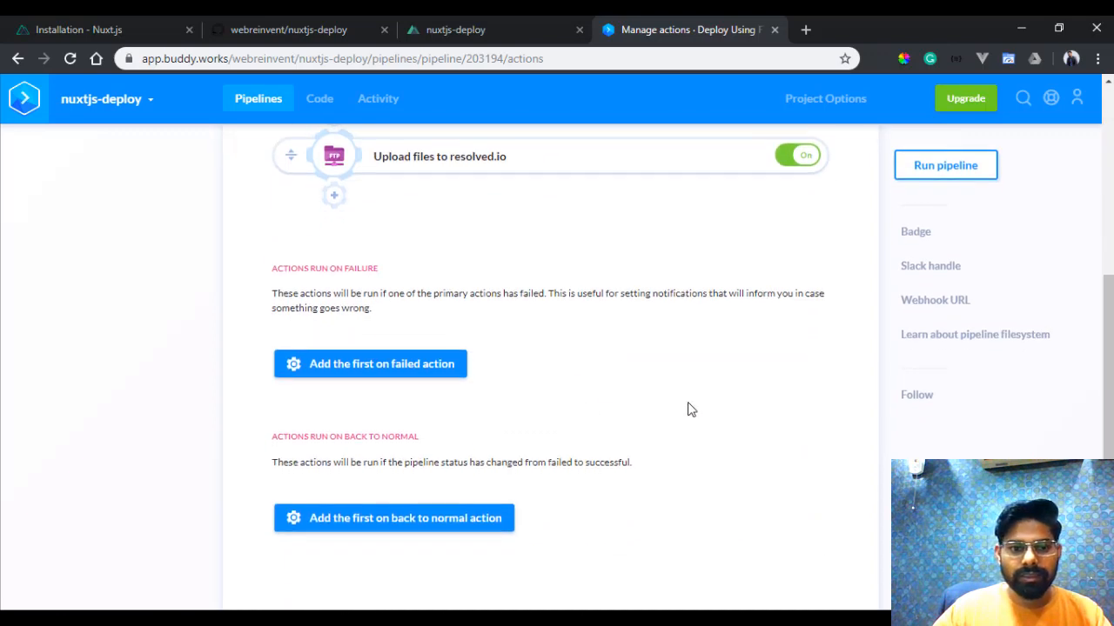
{"action": "scroll", "coordinate": [739, 433], "scroll_direction": "up", "scroll_amount": 3}
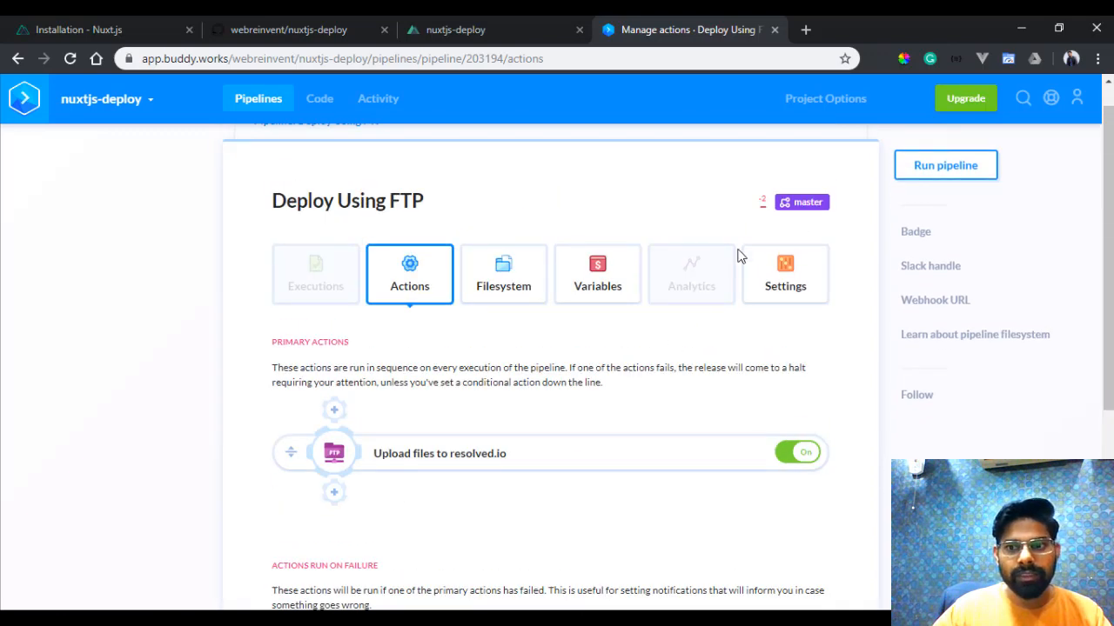
{"action": "left_click", "coordinate": [950, 174]}
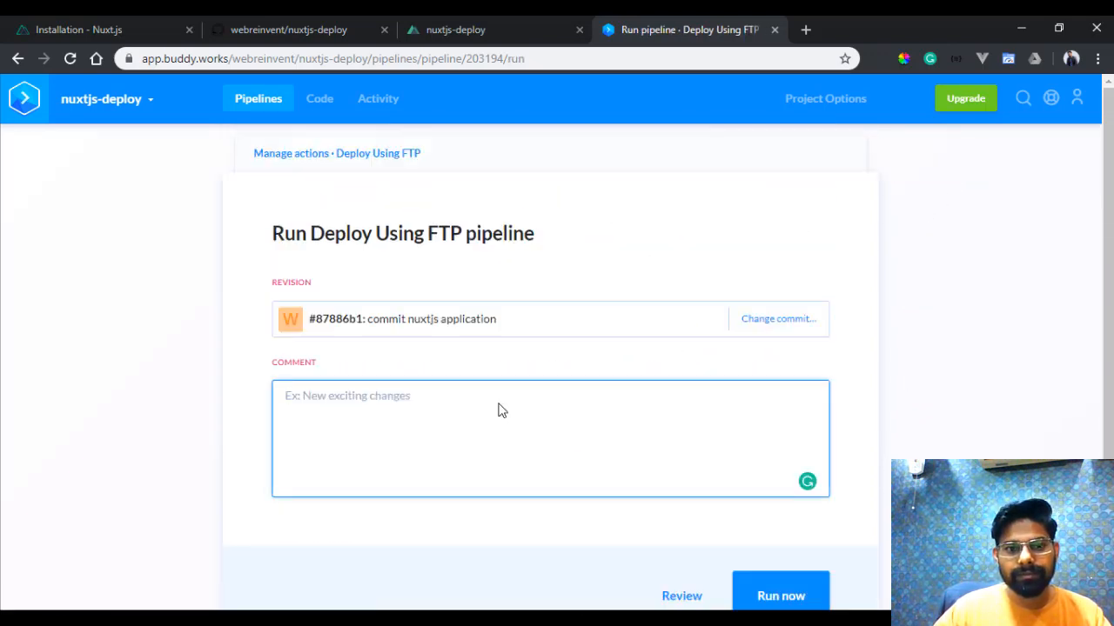
{"action": "scroll", "coordinate": [507, 406], "scroll_direction": "down", "scroll_amount": 1}
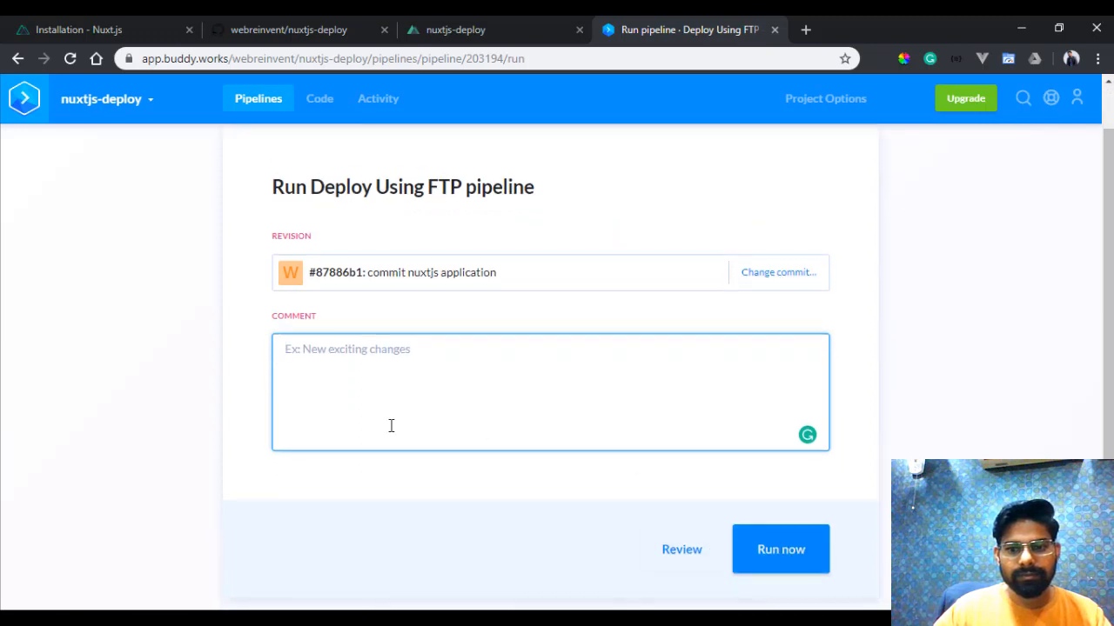
{"action": "type", "text": "FIre"}
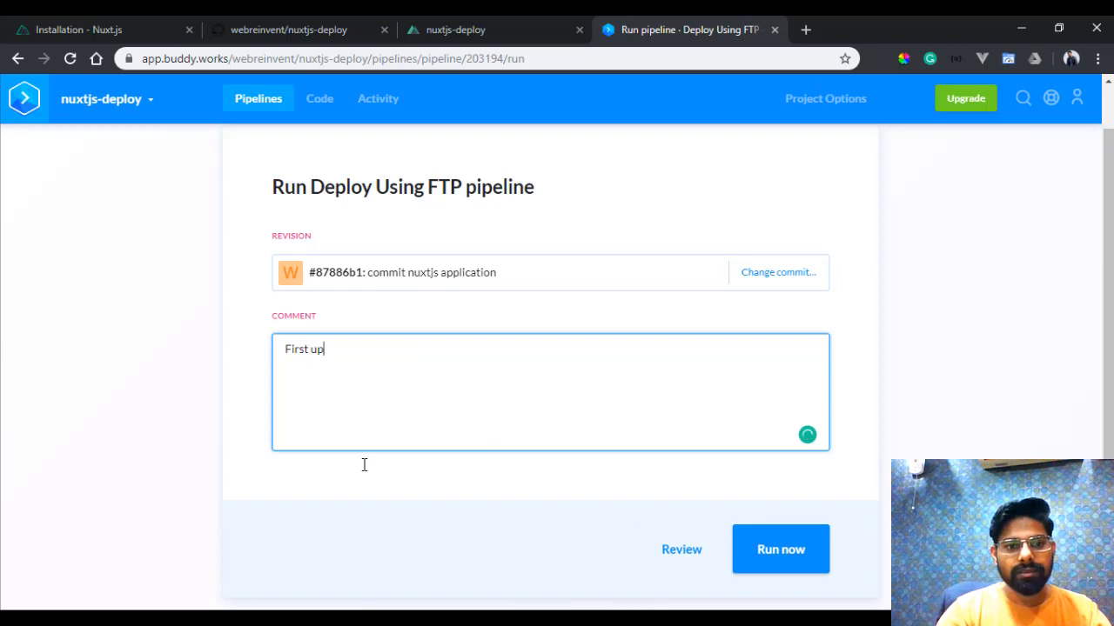
{"action": "left_click", "coordinate": [786, 547]}
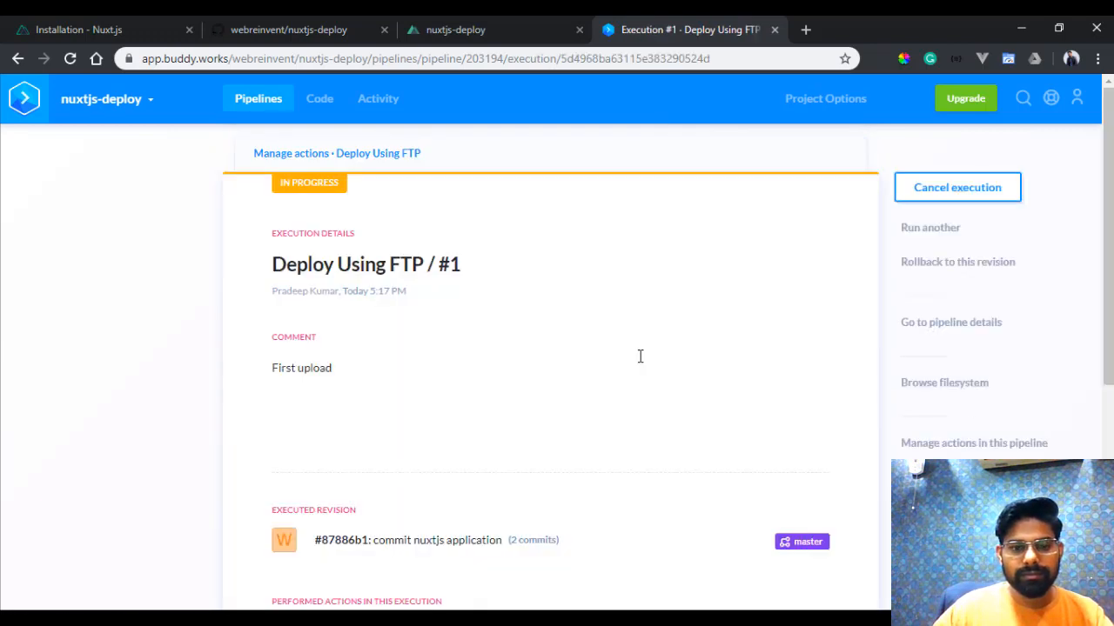
{"action": "scroll", "coordinate": [640, 356], "scroll_direction": "down", "scroll_amount": 4}
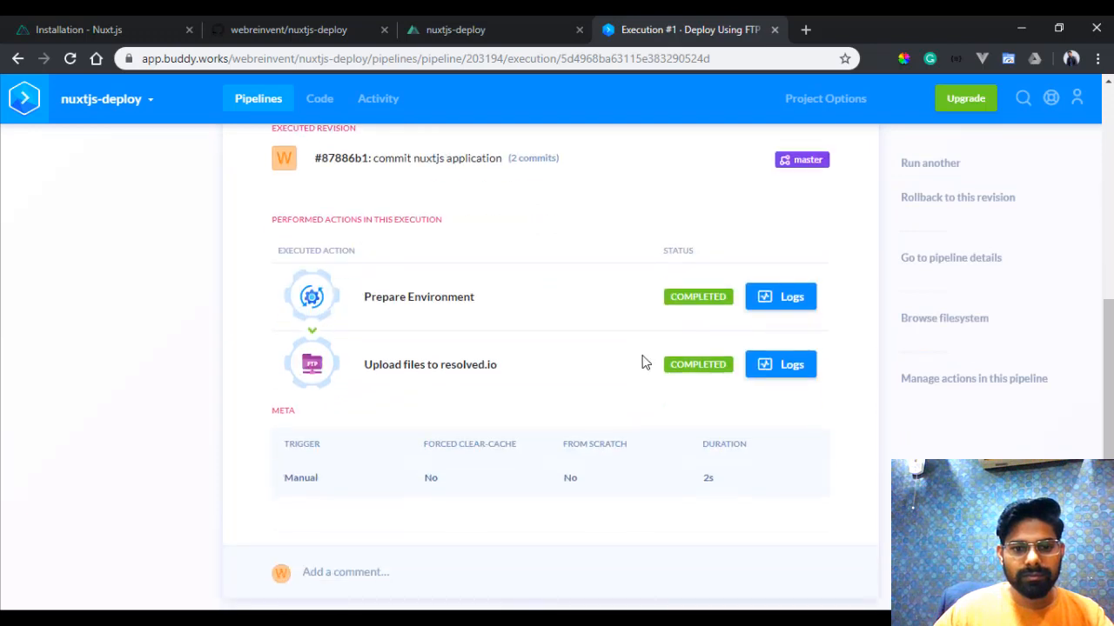
{"action": "scroll", "coordinate": [622, 370], "scroll_direction": "up", "scroll_amount": 4}
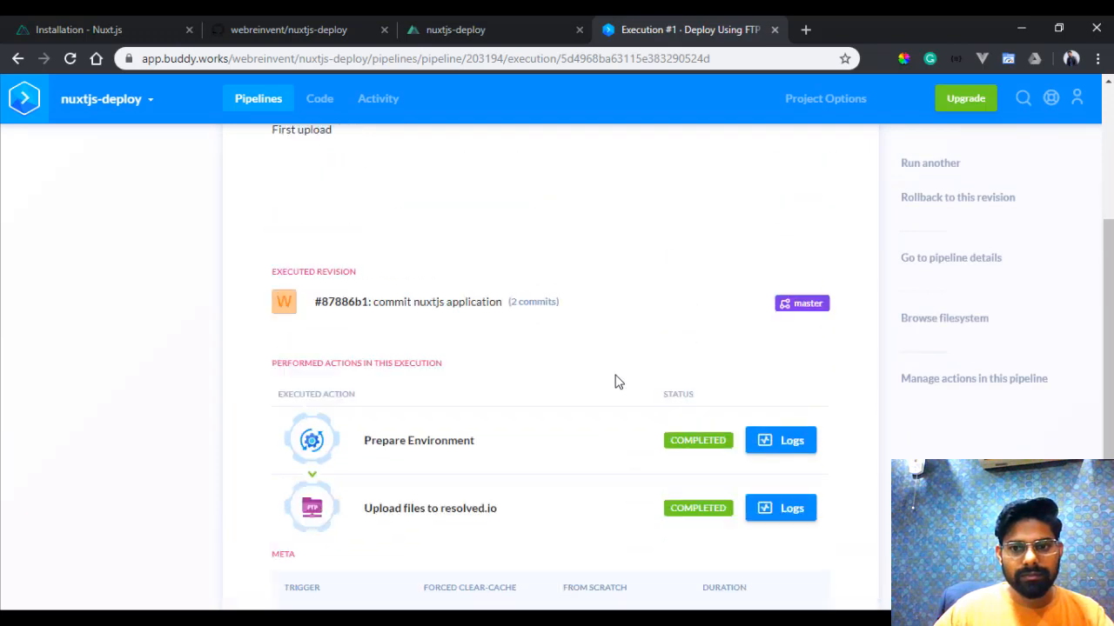
{"action": "scroll", "coordinate": [616, 375], "scroll_direction": "up", "scroll_amount": 1}
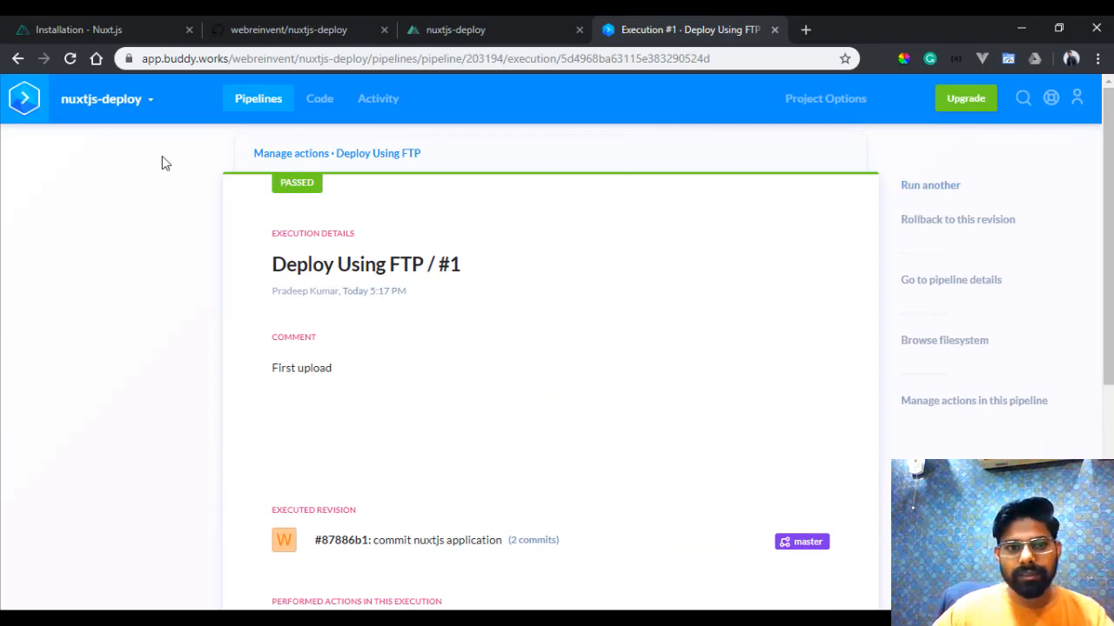
- Return to the project's pipelines list, and open resolved.io/nuxtjs in a new browser tab to check the deployed page's title
{"action": "left_click", "coordinate": [258, 99]}
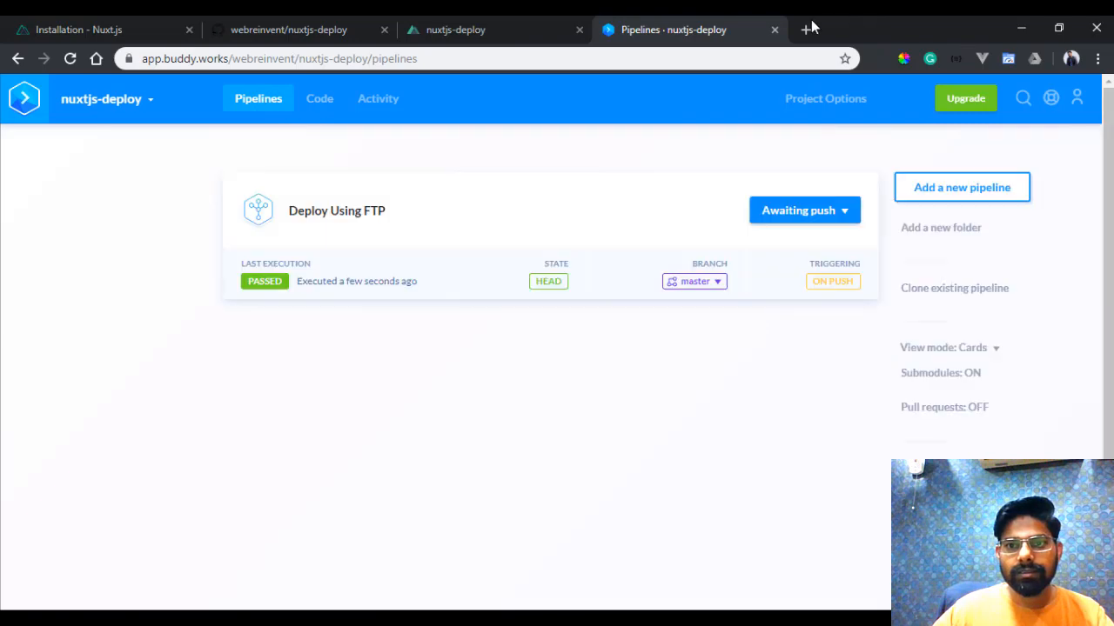
{"action": "left_click", "coordinate": [807, 28]}
{"action": "type", "text": "vr"}
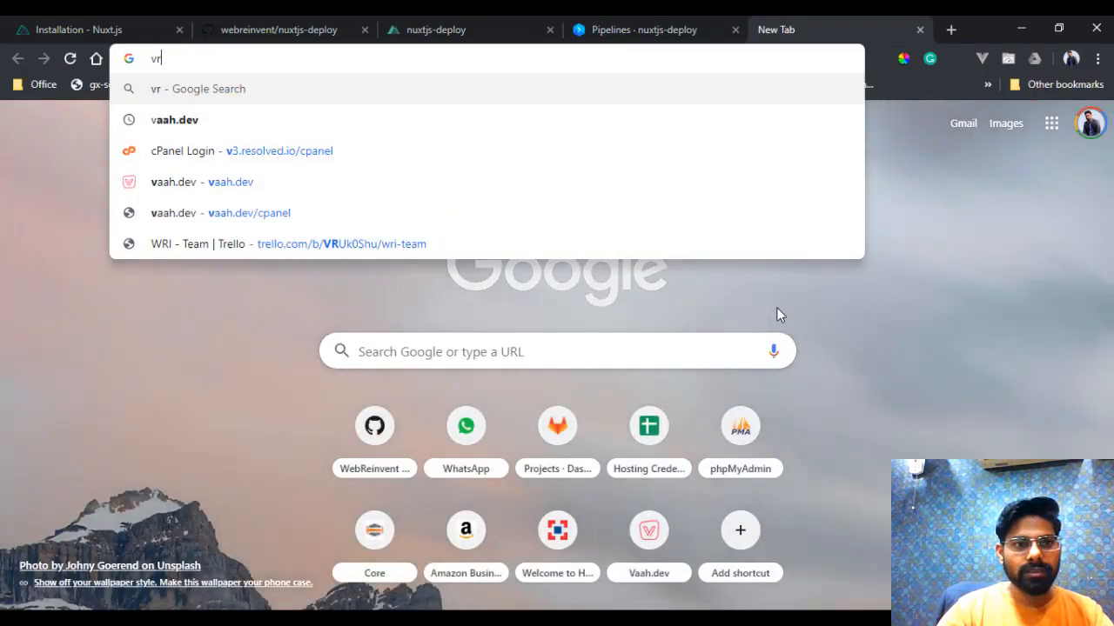
{"action": "key", "text": "BackSpace"}
{"action": "key", "text": "BackSpace"}
{"action": "type", "text": "re"}
{"action": "key", "text": "Right"}
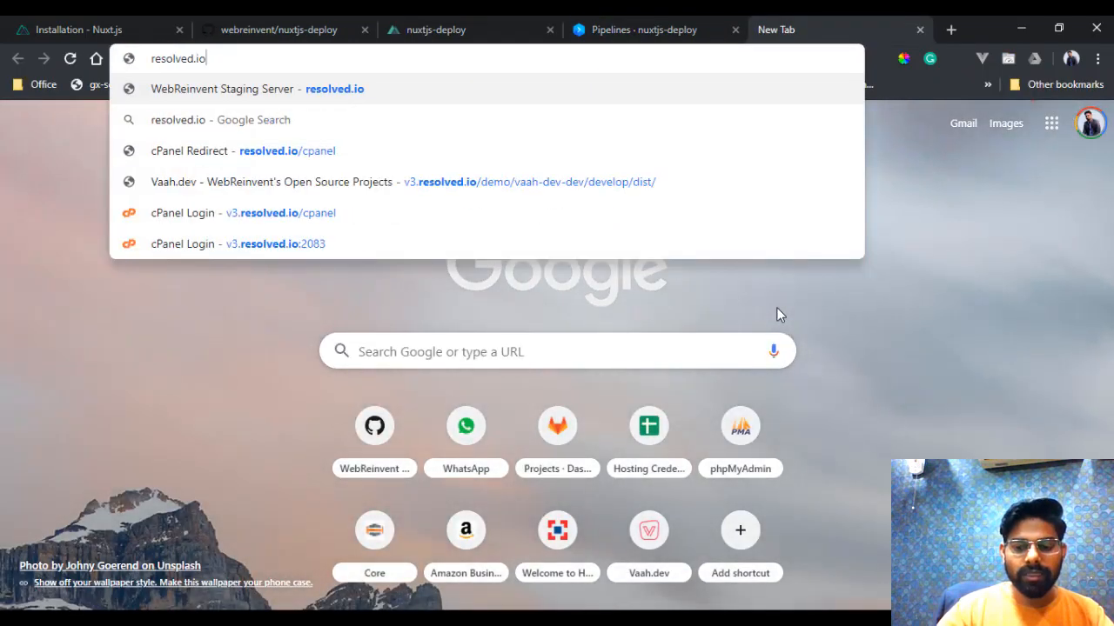
{"action": "type", "text": "/nuxt"}
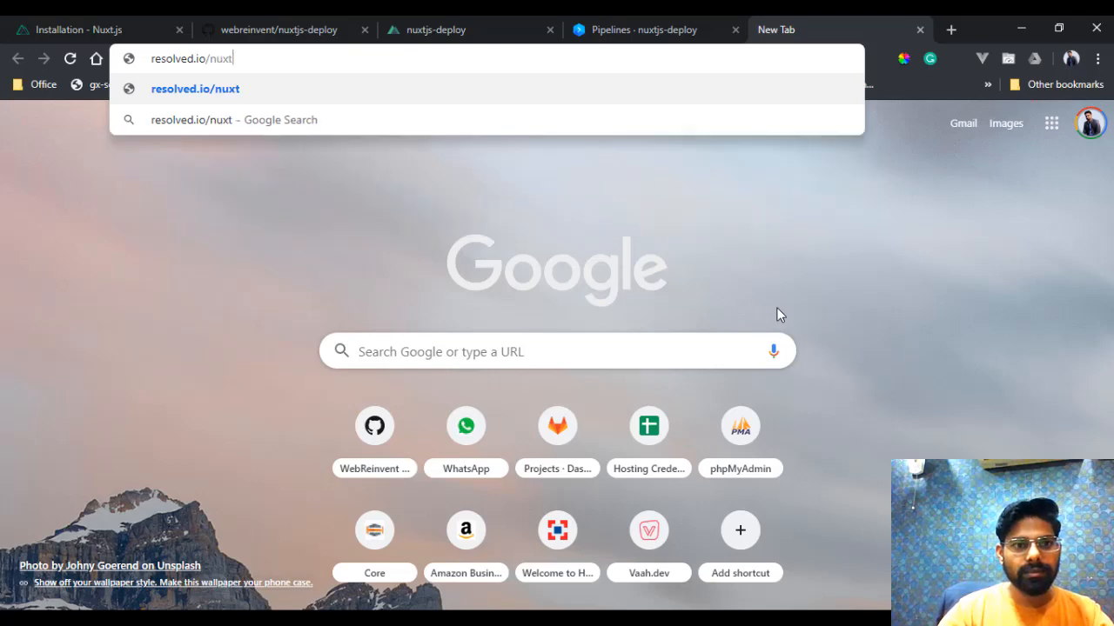
{"action": "type", "text": "js"}
{"action": "key", "text": "Return"}
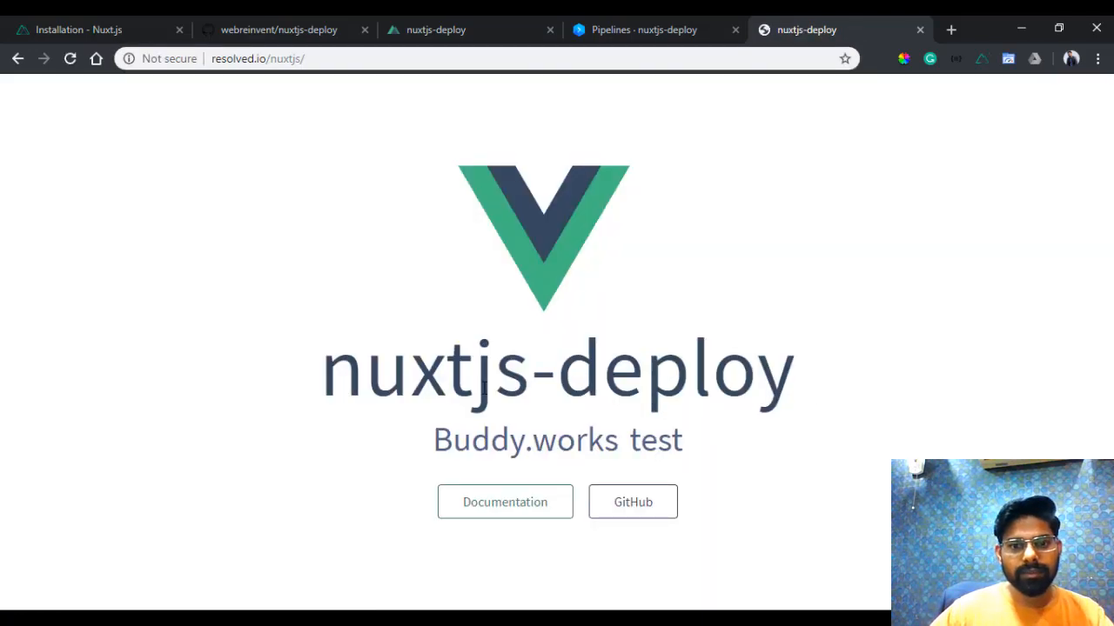
{"action": "left_click_drag", "start_coordinate": [366, 376], "coordinate": [878, 385]}
{"action": "left_click", "coordinate": [415, 448]}
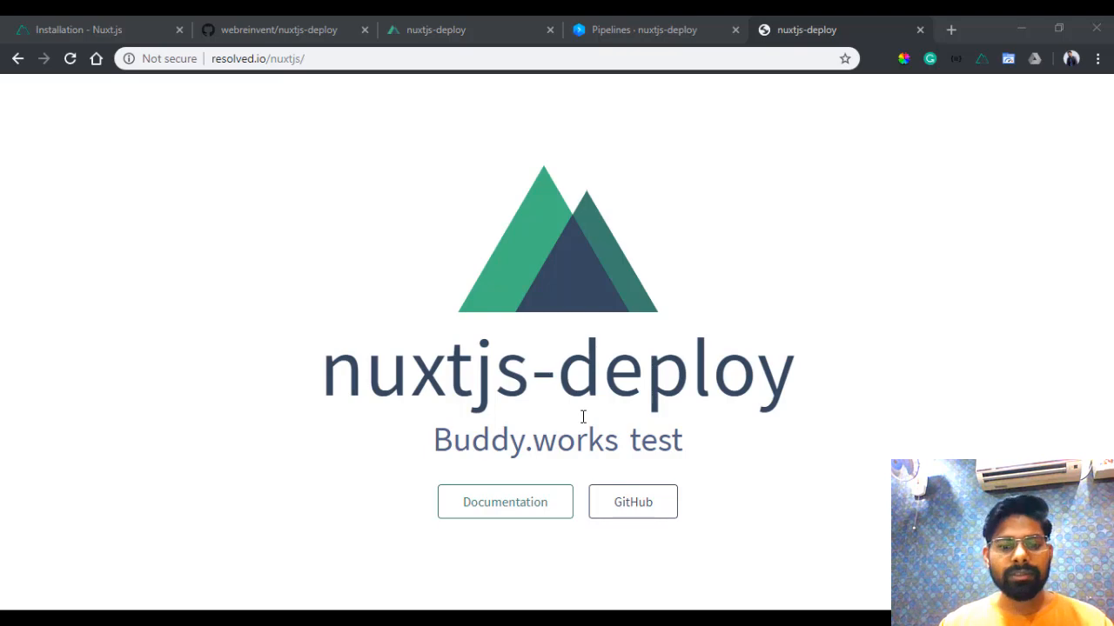
- Switch to PhpStorm, close .gitignore, and change the h1 title in pages/index.vue to "nuxtjs-deploy v2.0"
{"action": "key", "text": "alt+Tab"}
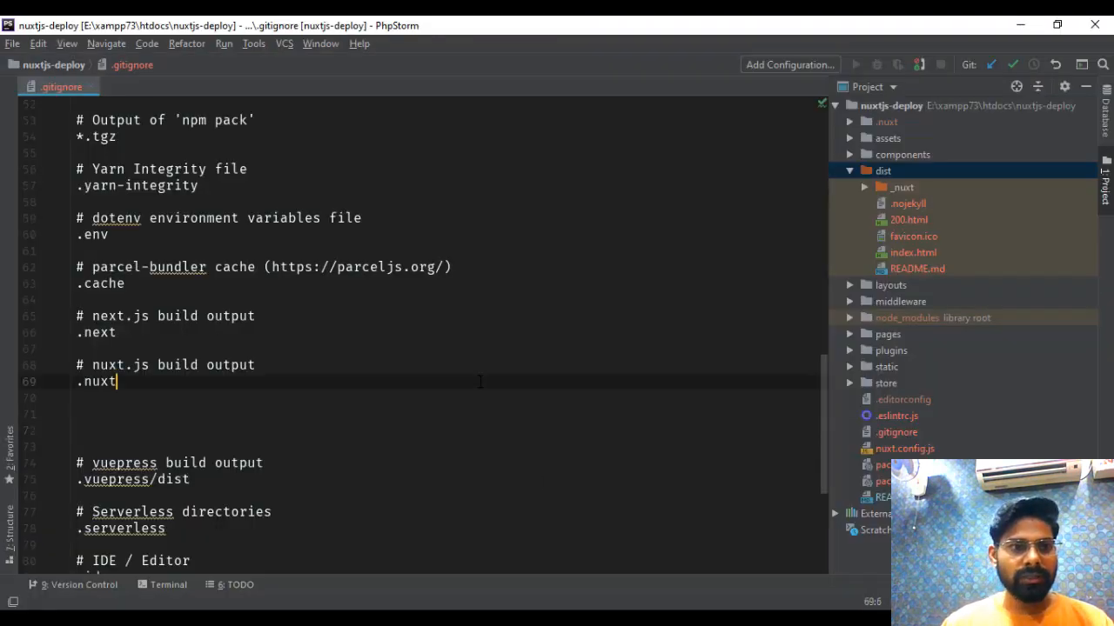
{"action": "key", "text": "ctrl+F4"}
{"action": "left_click", "coordinate": [860, 174]}
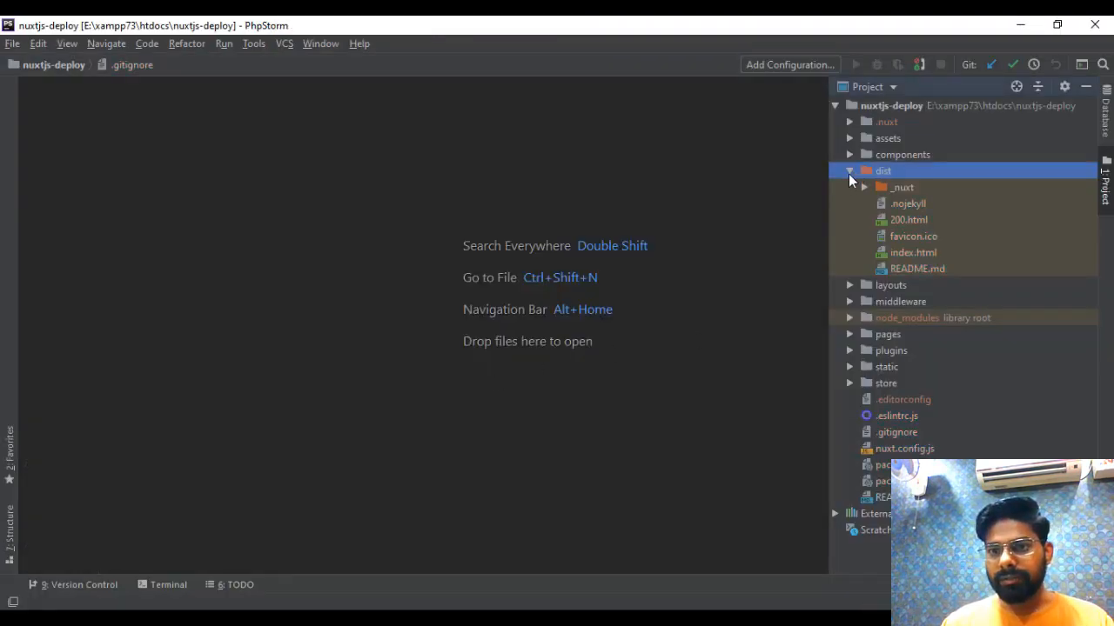
{"action": "left_click", "coordinate": [849, 172]}
{"action": "left_click", "coordinate": [849, 235]}
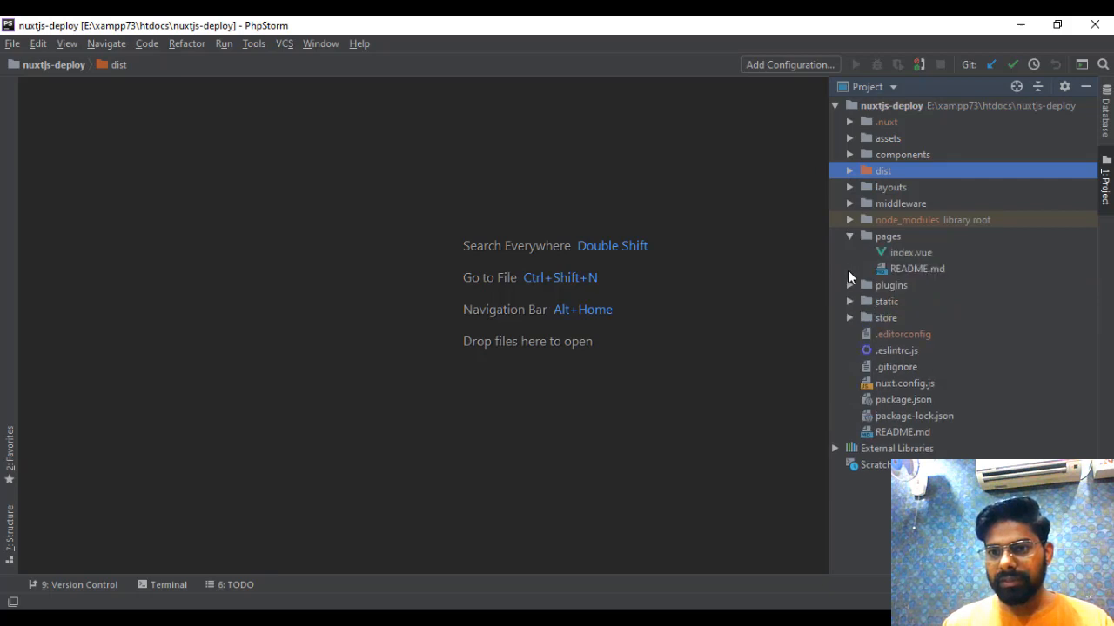
{"action": "double_click", "coordinate": [884, 253]}
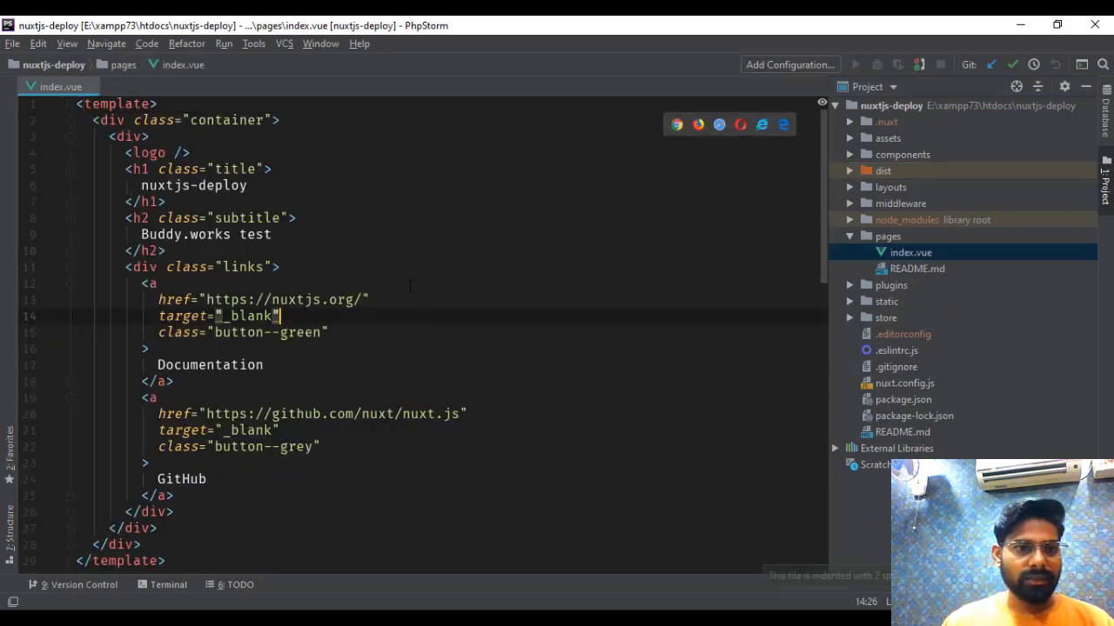
{"action": "left_click", "coordinate": [253, 185]}
{"action": "type", "text": "v2.0"}
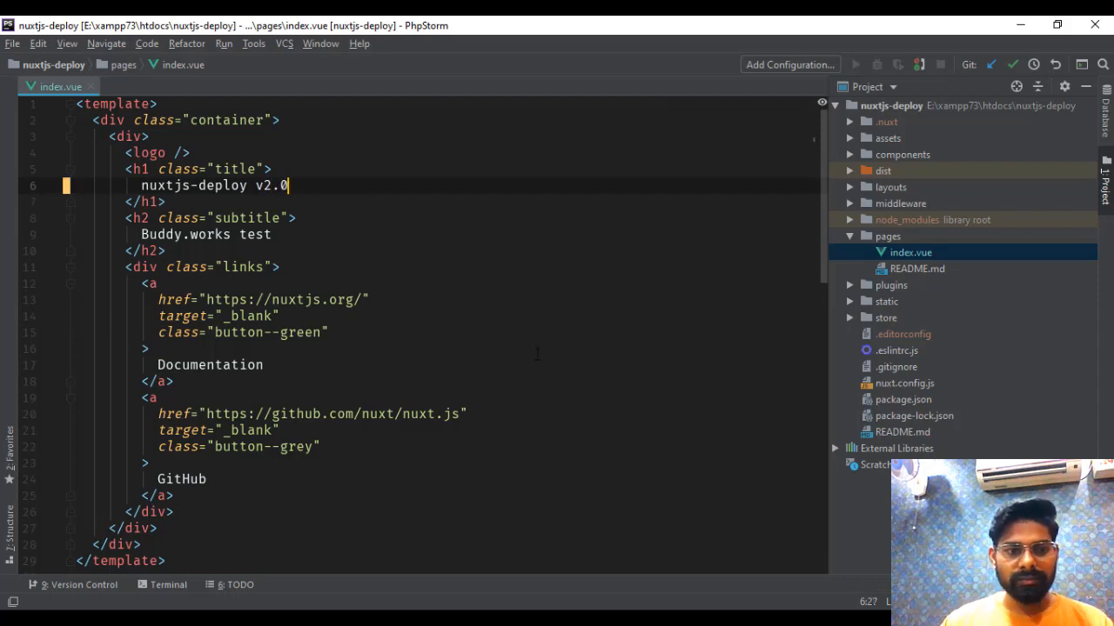
- Start the development server with npm run dev and check the edited title at localhost:3000 in the browser
{"action": "left_click", "coordinate": [161, 587]}
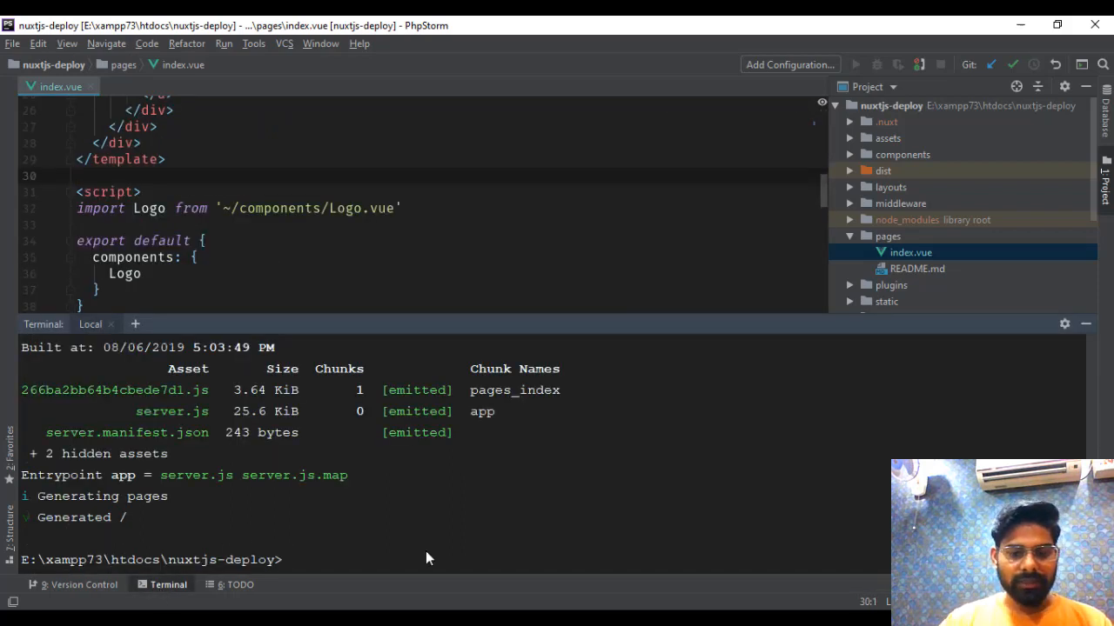
{"action": "type", "text": "npm run dev"}
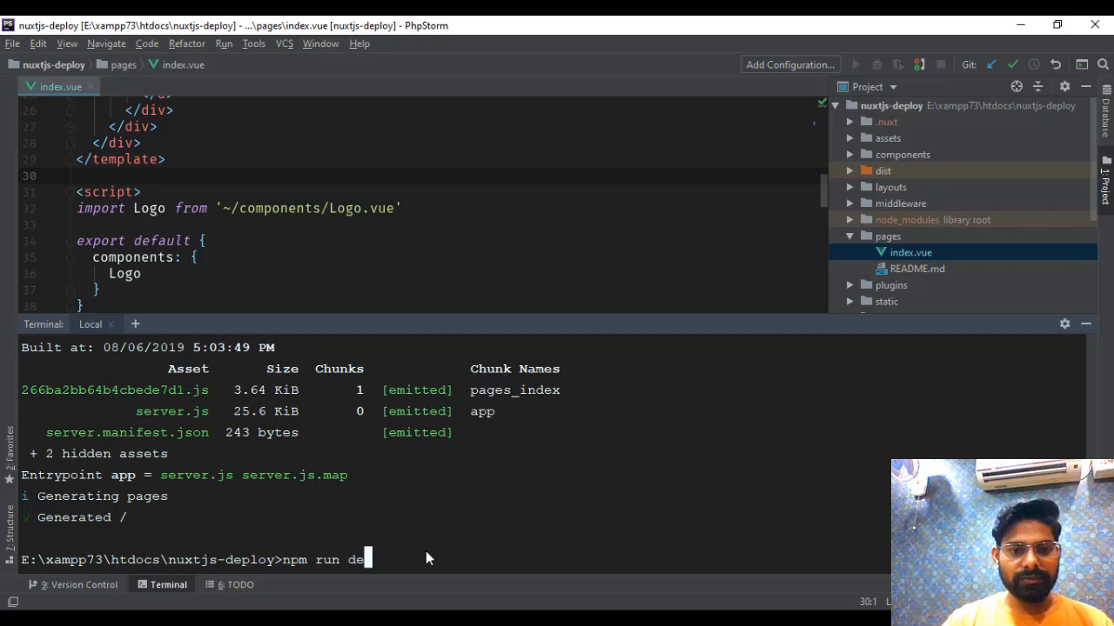
{"action": "key", "text": "Return"}
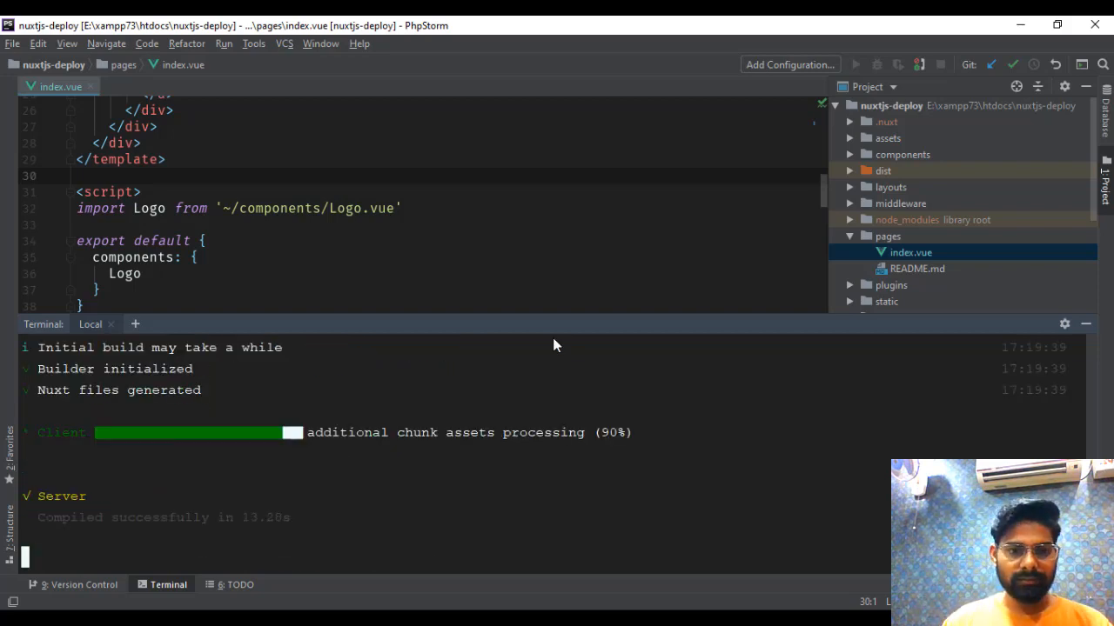
{"action": "key", "text": "alt+Tab"}
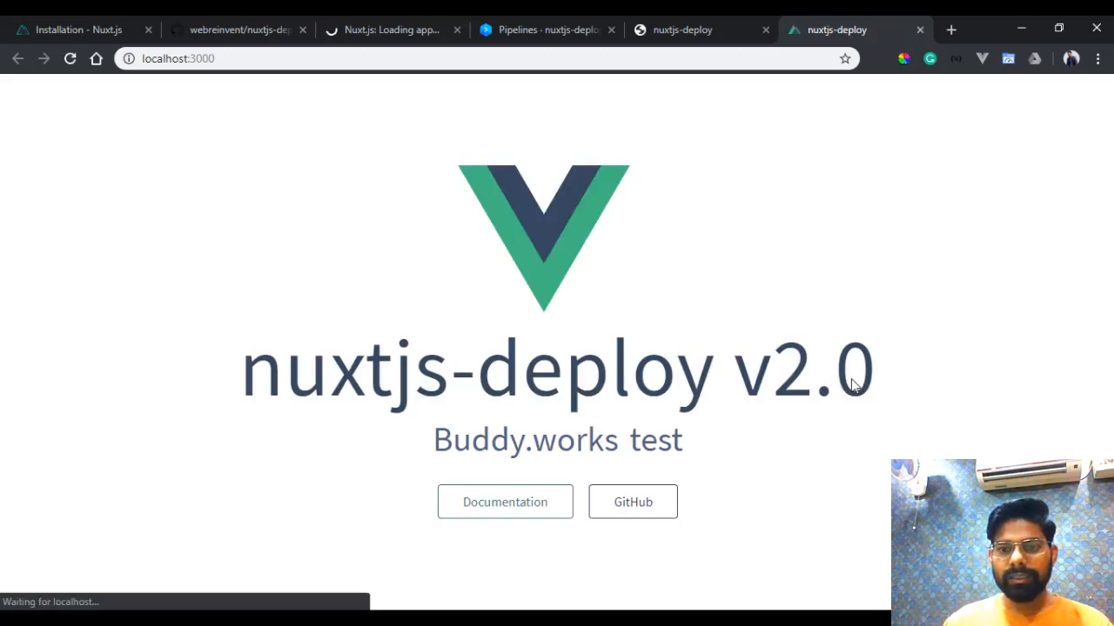
{"action": "left_click_drag", "start_coordinate": [754, 372], "coordinate": [908, 380]}
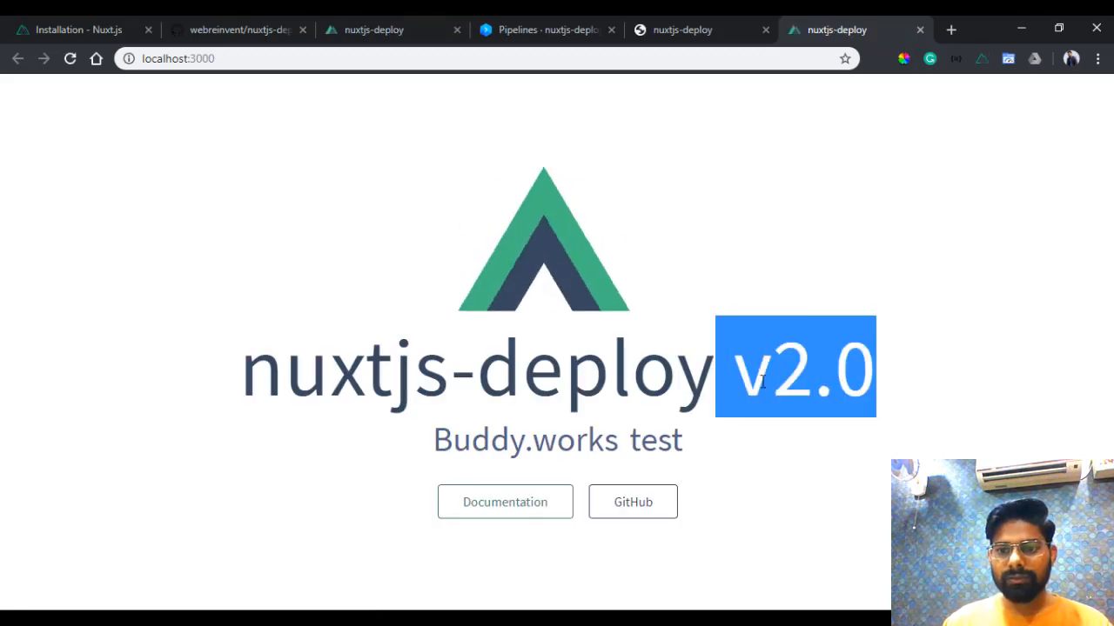
{"action": "left_click", "coordinate": [880, 388]}
{"action": "left_click", "coordinate": [178, 58]}
{"action": "left_click", "coordinate": [722, 306]}
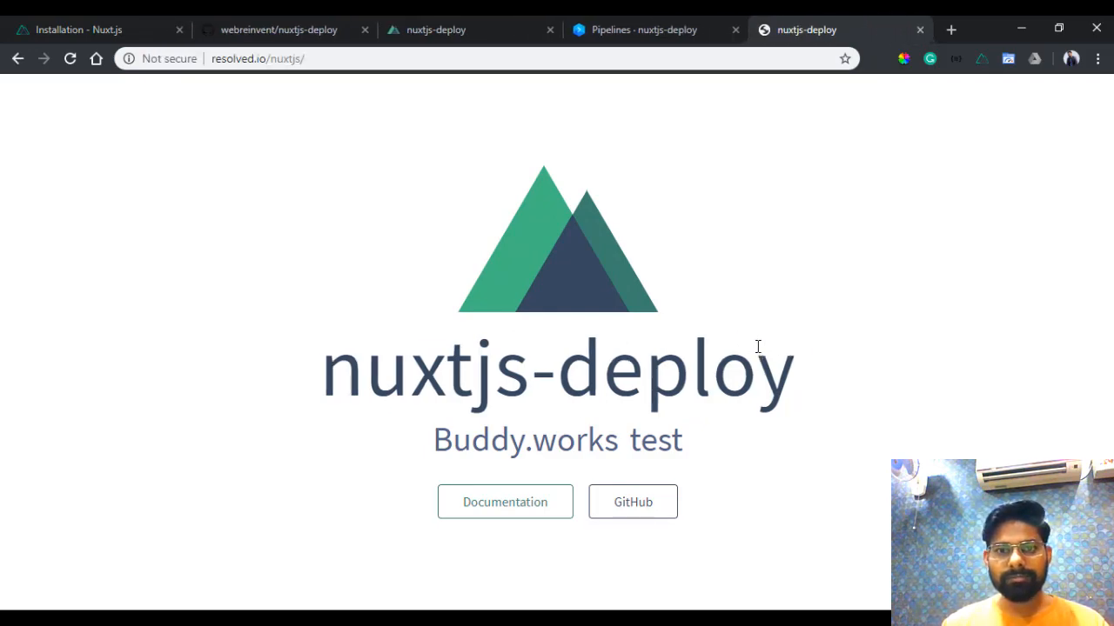
- Back in the PhpStorm terminal, stop the development server and rebuild the static site with npm run generate
{"action": "key", "text": "alt+Tab"}
{"action": "key", "text": "ctrl+c"}
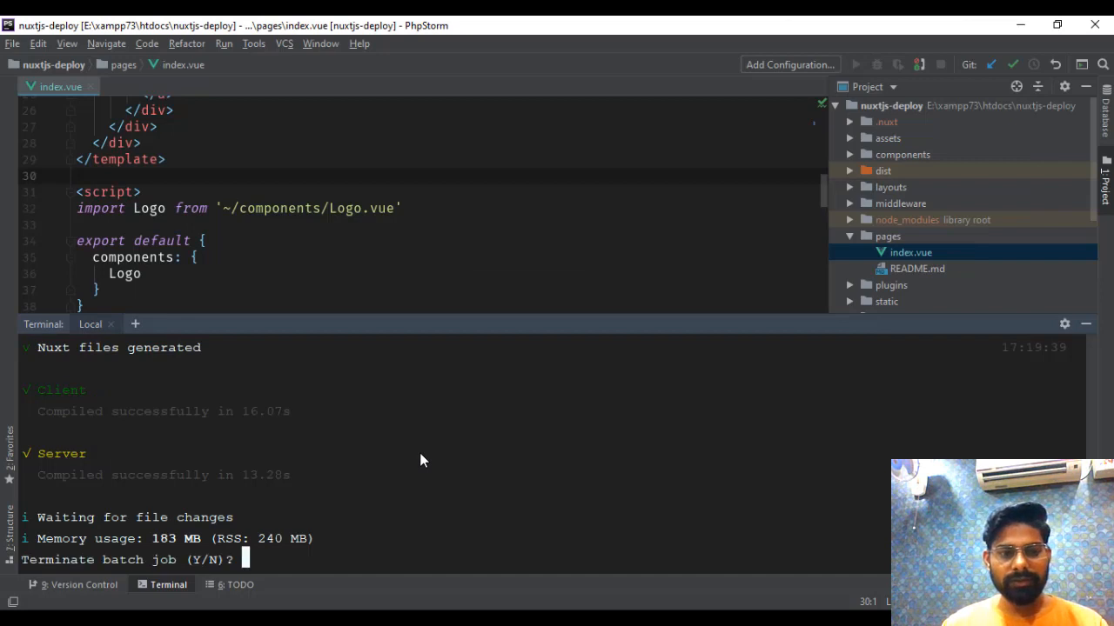
{"action": "type", "text": "y"}
{"action": "key", "text": "Return"}
{"action": "type", "text": "np"}
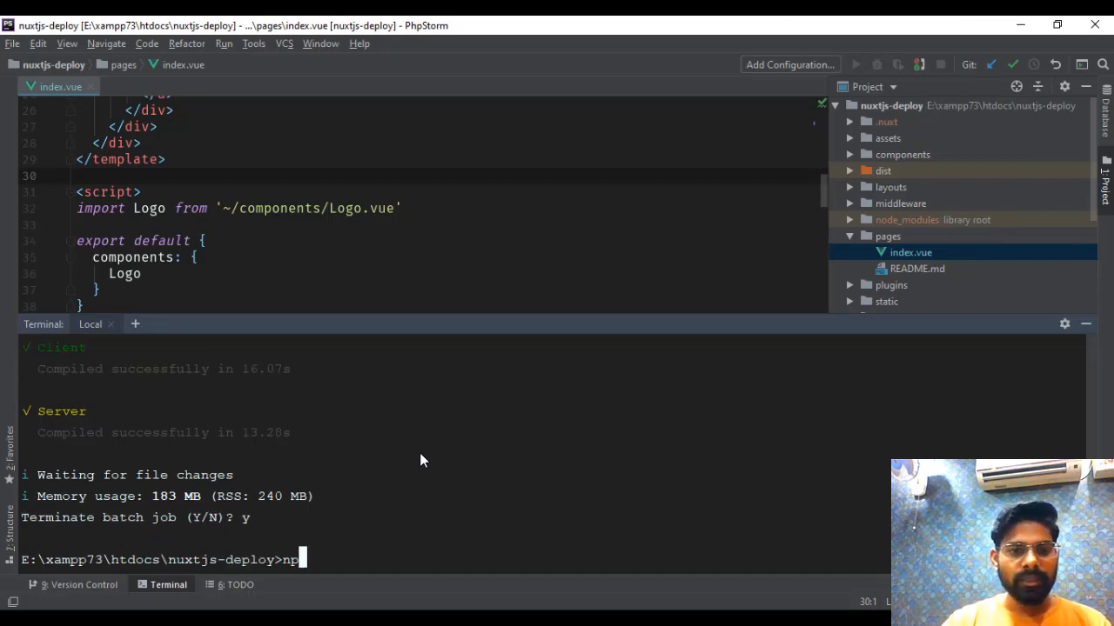
{"action": "type", "text": "m run genera"}
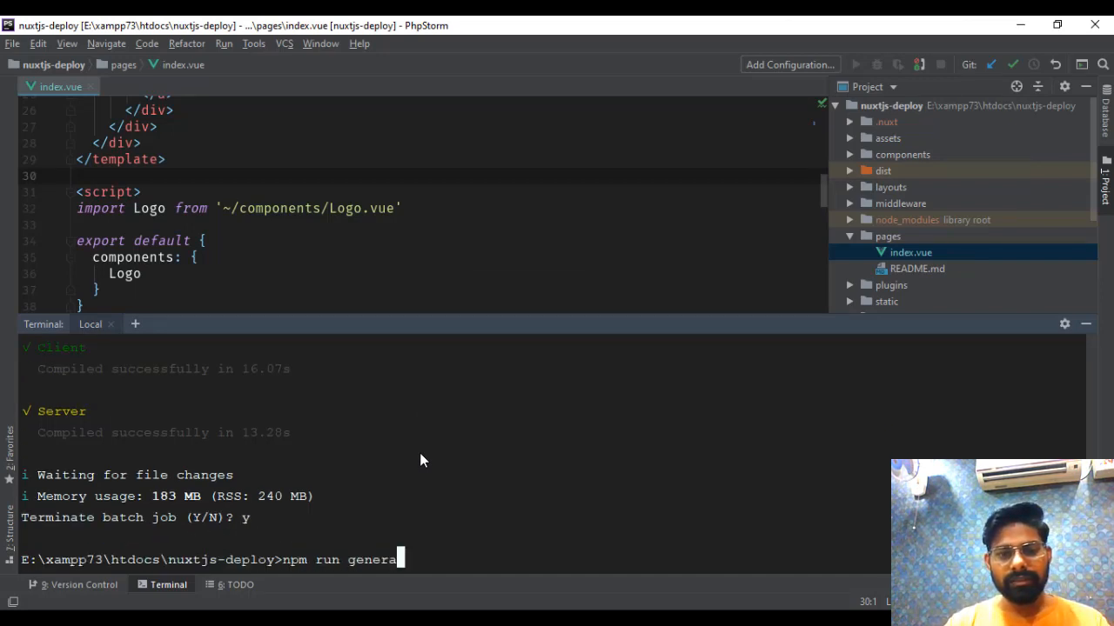
{"action": "type", "text": "te"}
{"action": "key", "text": "Return"}
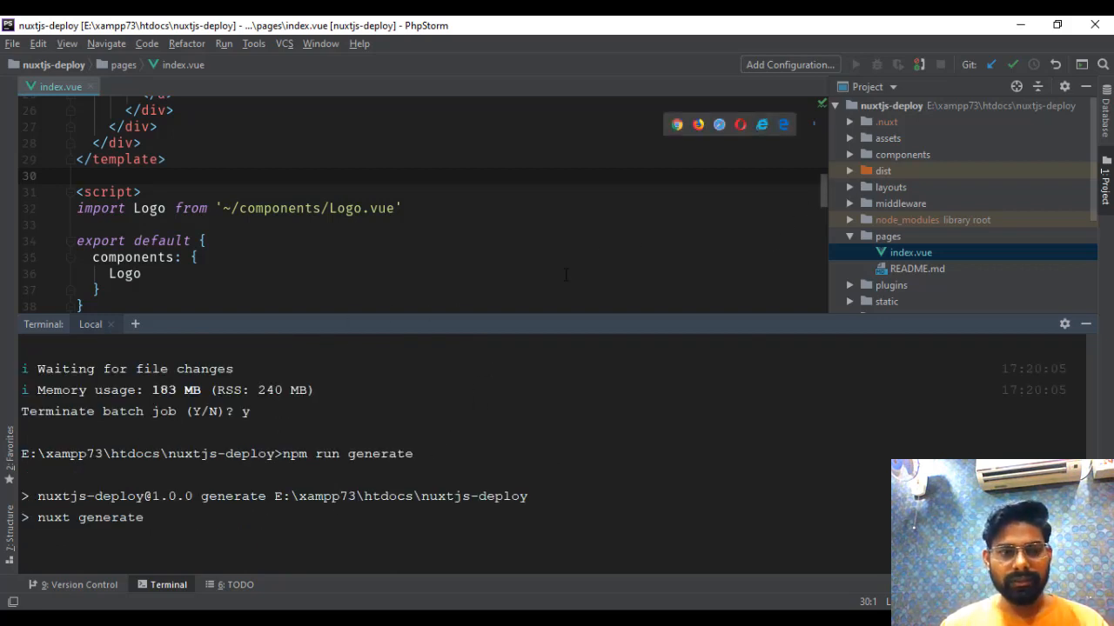
{"action": "left_click", "coordinate": [1086, 325]}
{"action": "left_click", "coordinate": [540, 324]}
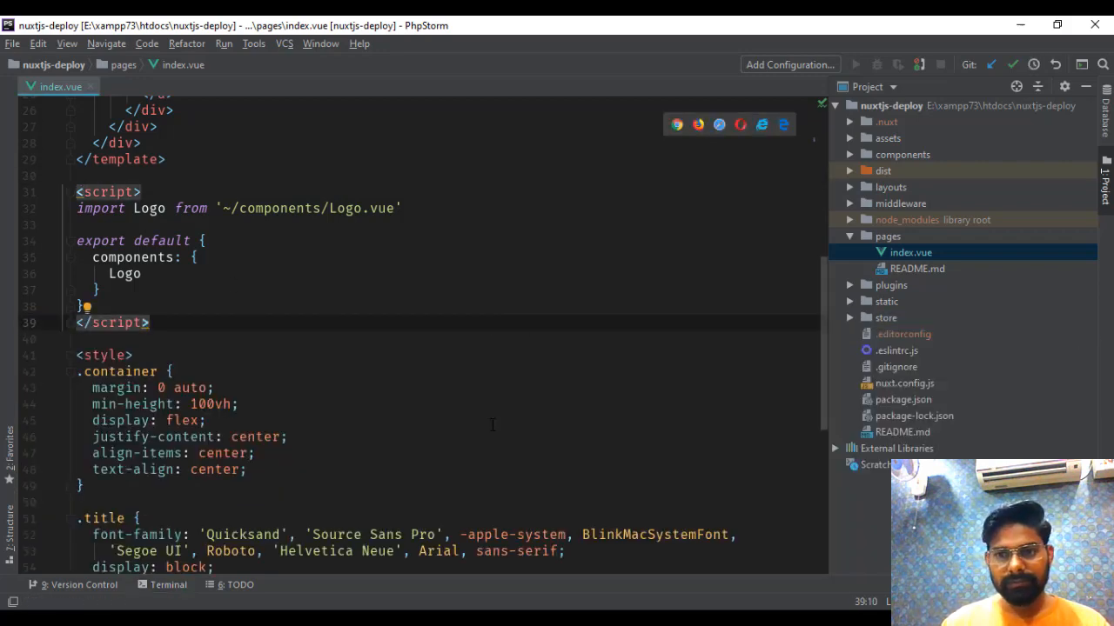
{"action": "left_click", "coordinate": [170, 594]}
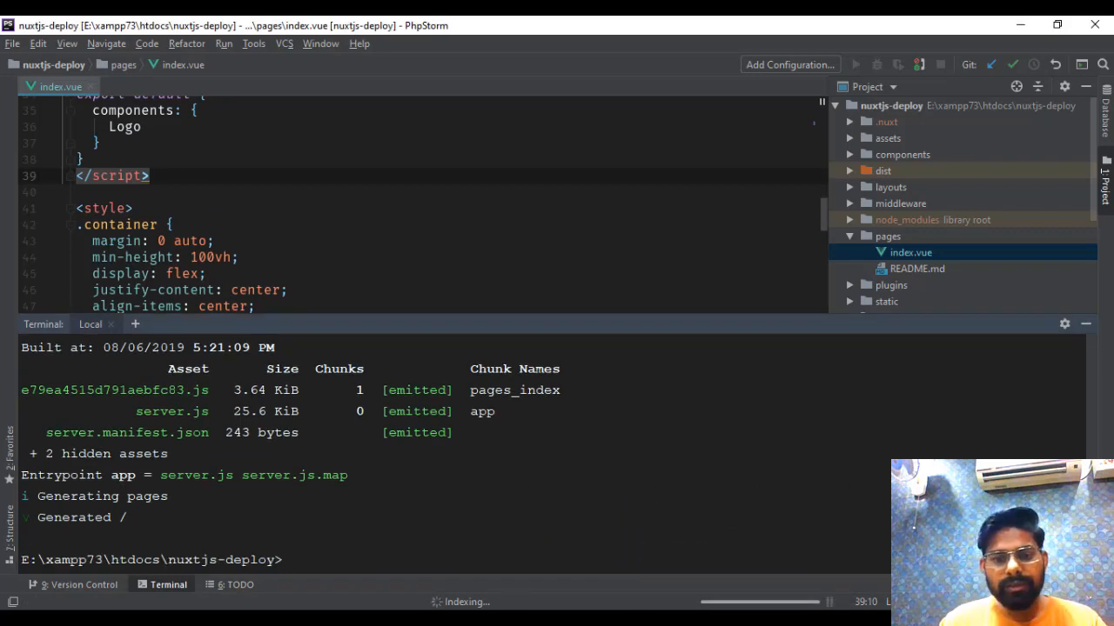
- Switch to GitKraken, commit all changed files of nuxtjs-deploy with the summary "v2.0" and push master to the remote
{"action": "left_click", "coordinate": [331, 622]}
{"action": "left_click", "coordinate": [1034, 129]}
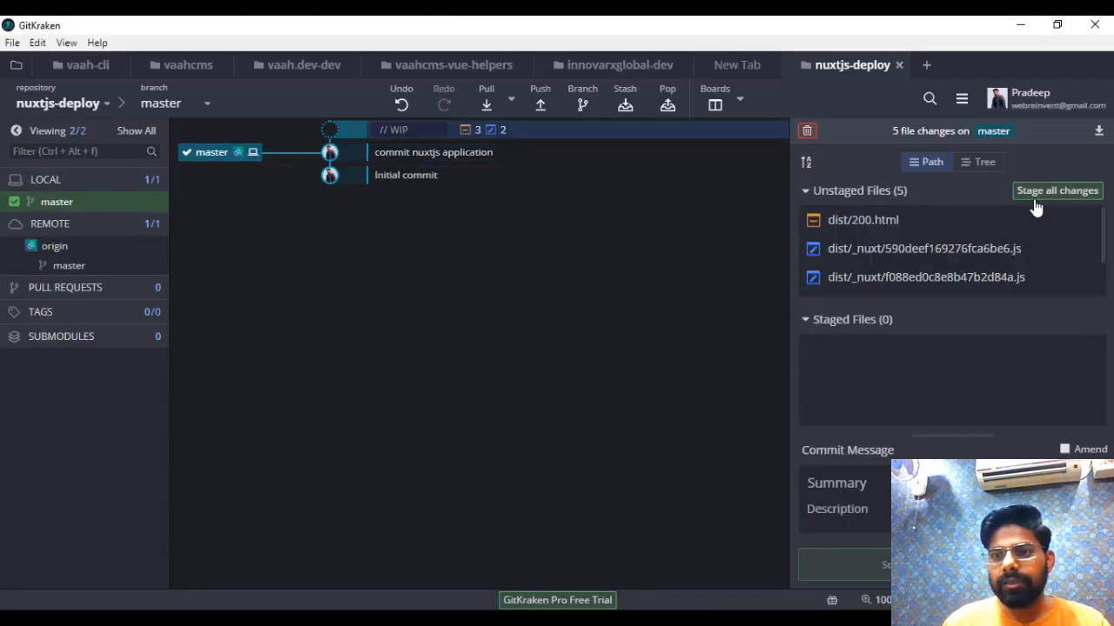
{"action": "left_click", "coordinate": [1044, 191]}
{"action": "left_click", "coordinate": [885, 483]}
{"action": "type", "text": "v"}
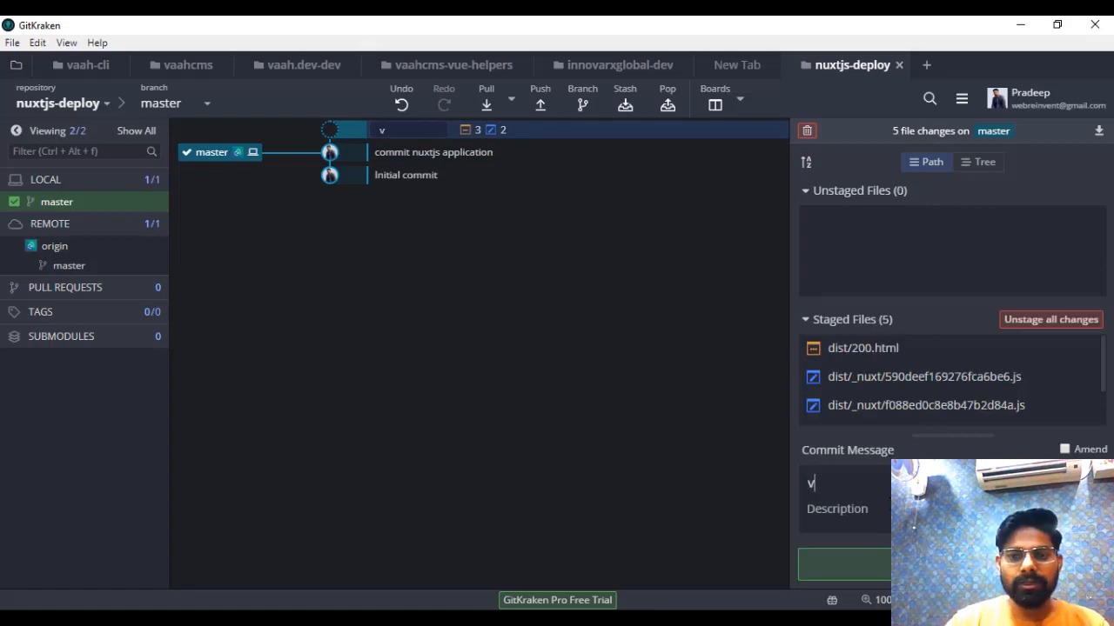
{"action": "type", "text": "2.0"}
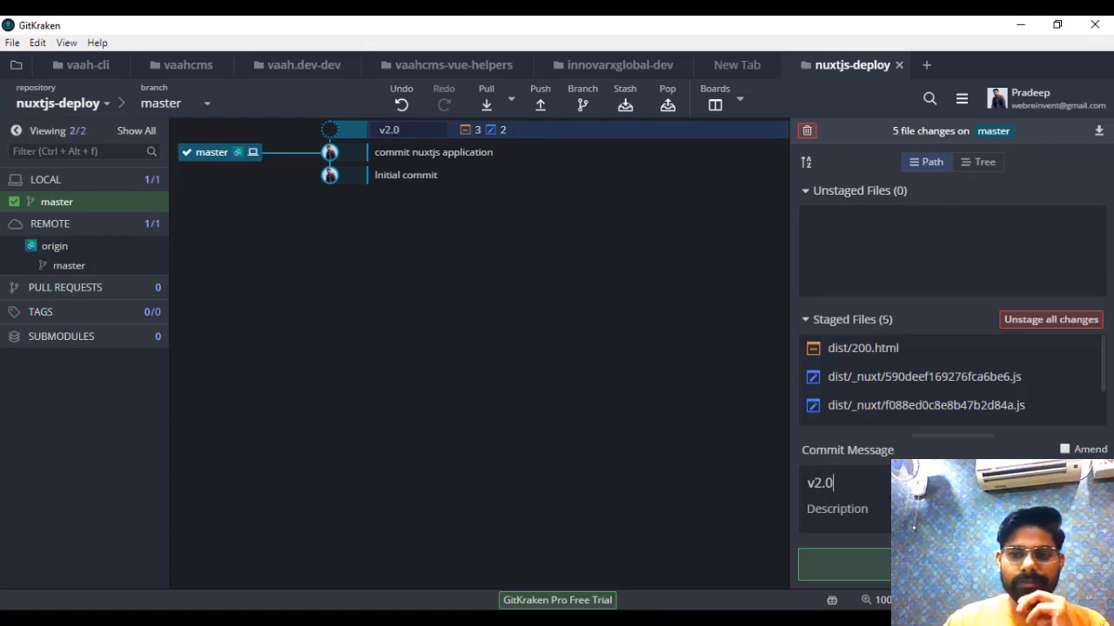
{"action": "left_click", "coordinate": [844, 564]}
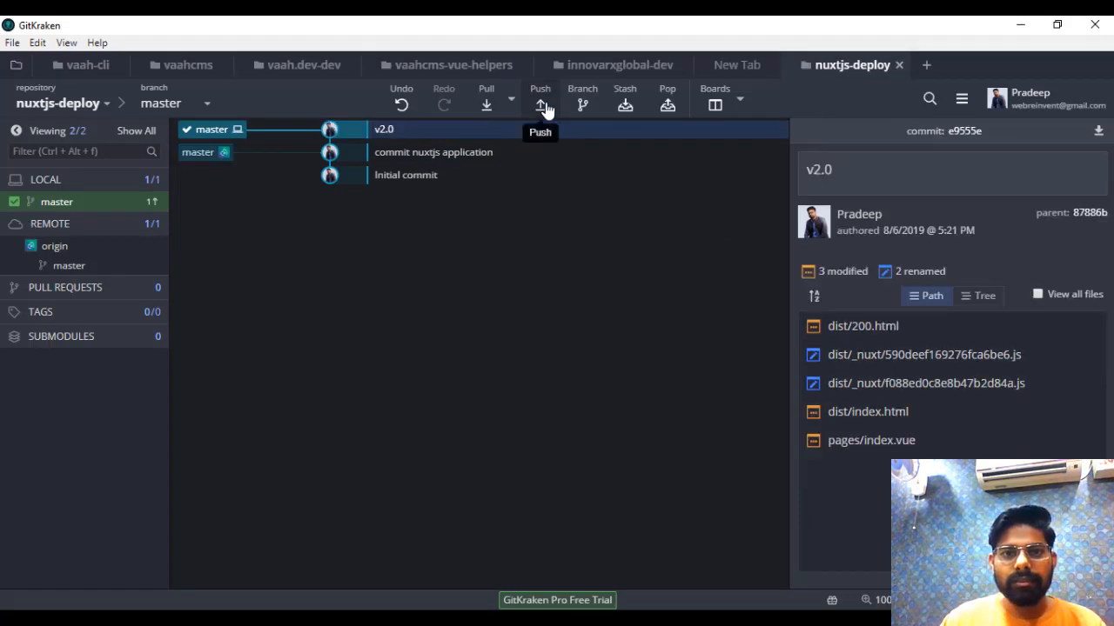
{"action": "left_click", "coordinate": [540, 105]}
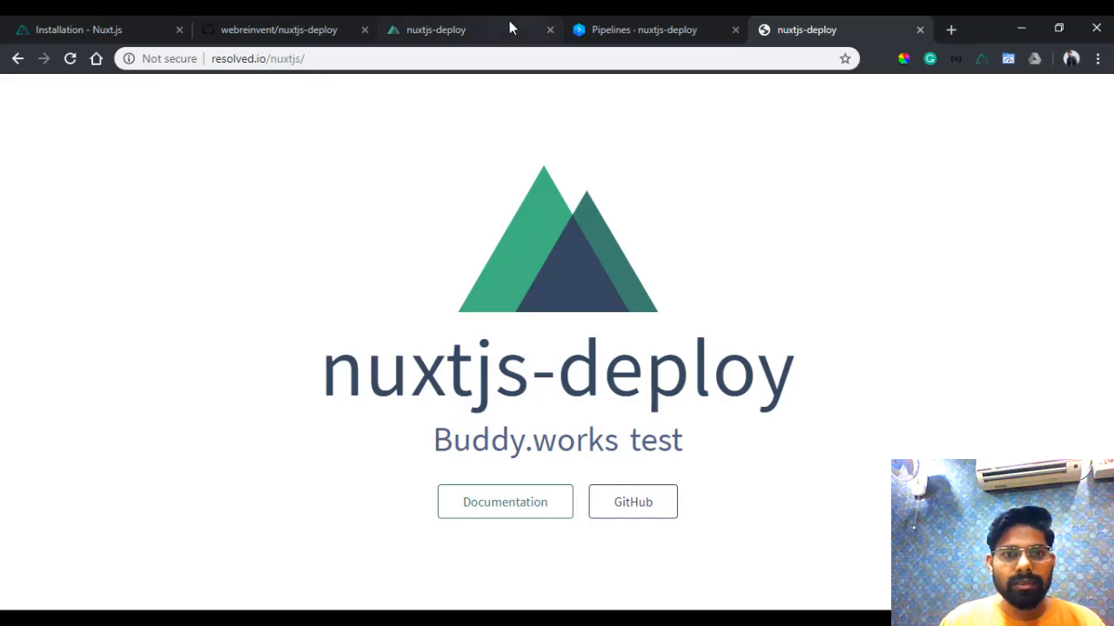
- In the browser, check the Deploy Using FTP pipeline and reload resolved.io/nuxtjs to inspect the live page's title
{"action": "left_click", "coordinate": [663, 26]}
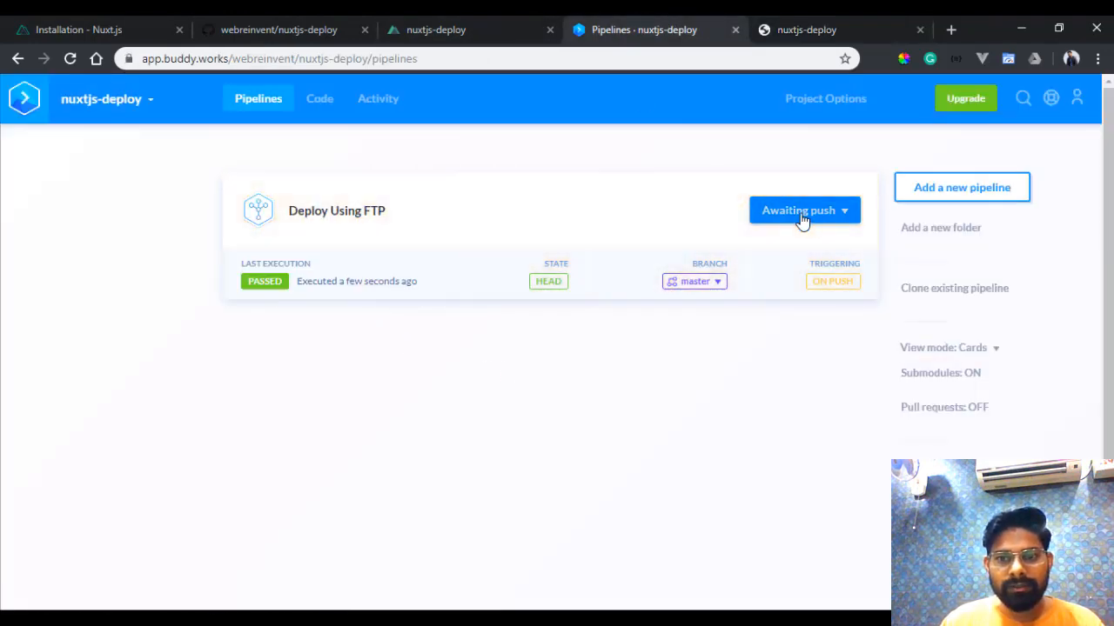
{"action": "left_click", "coordinate": [826, 26]}
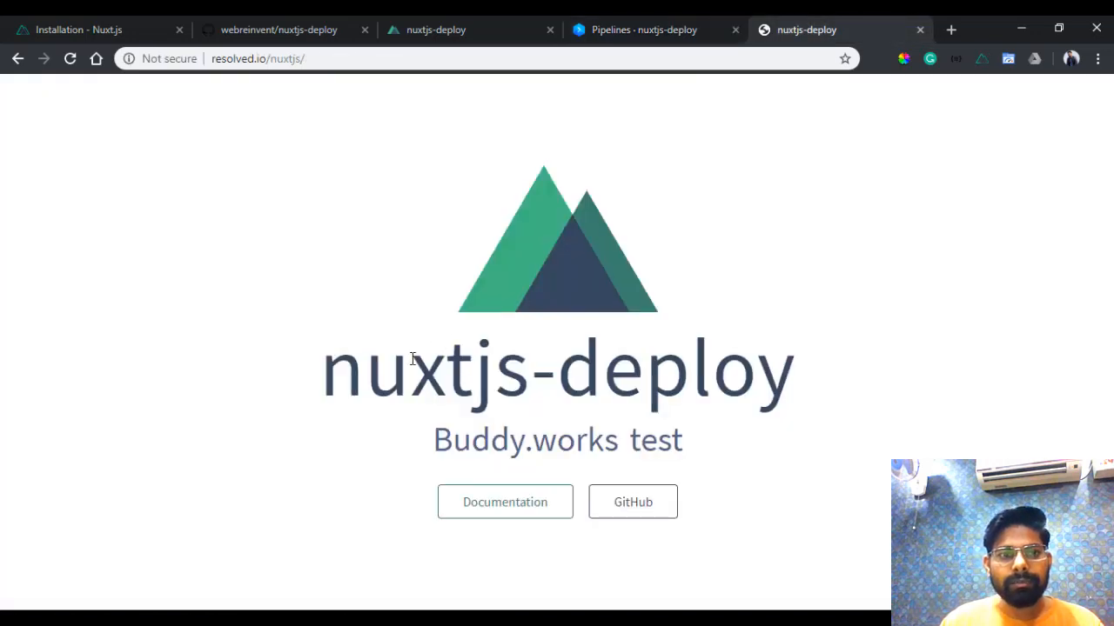
{"action": "key", "text": "F5"}
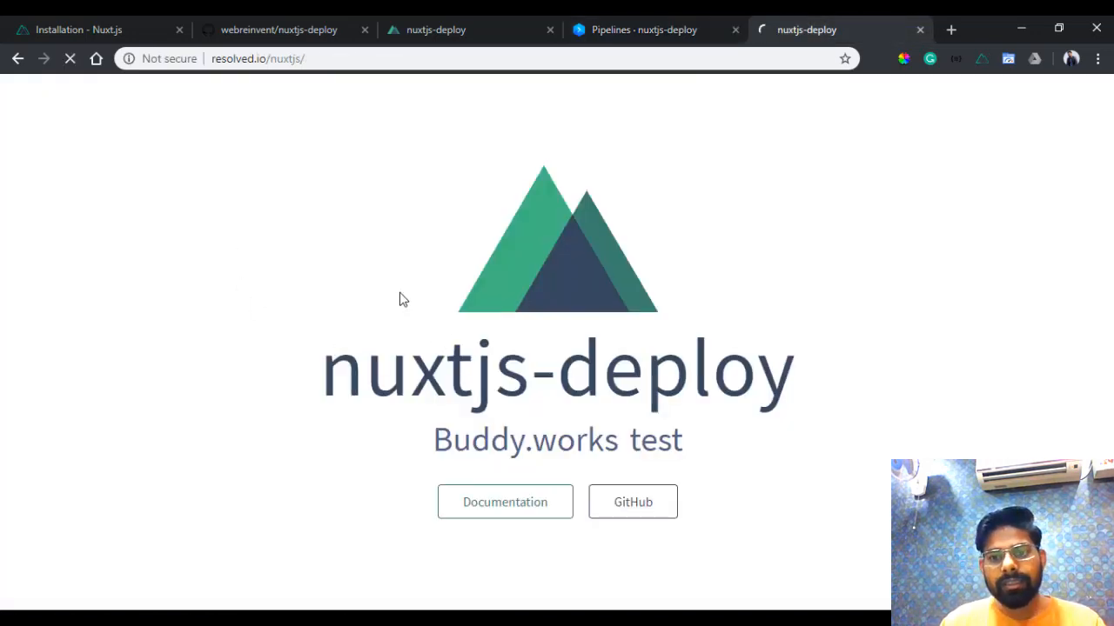
{"action": "left_click_drag", "start_coordinate": [716, 375], "coordinate": [1007, 369]}
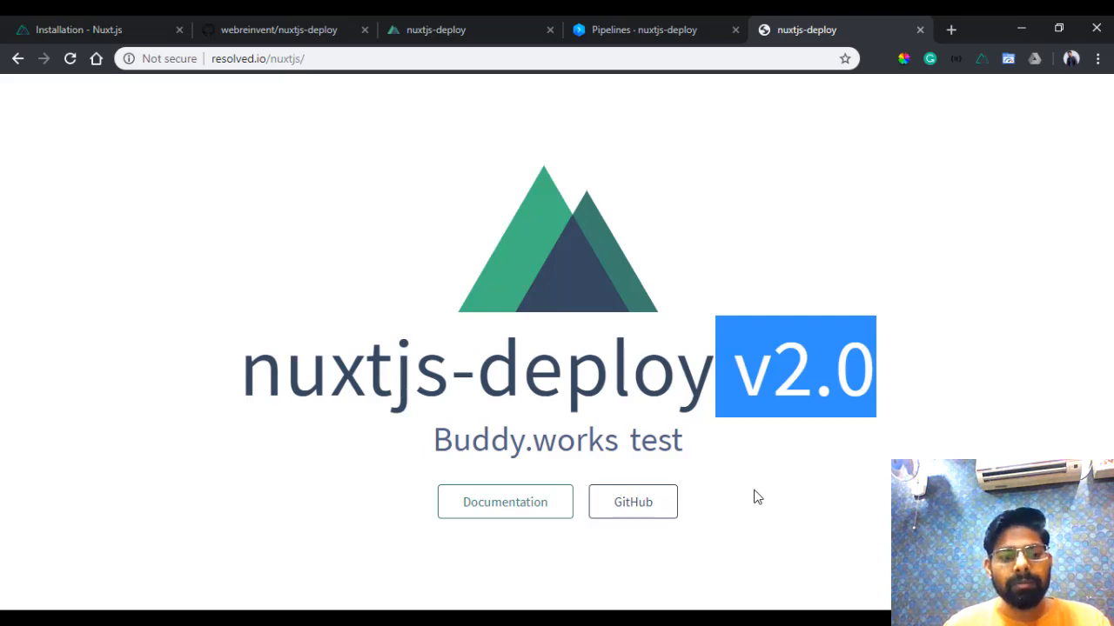
{"action": "key", "text": "F10"}
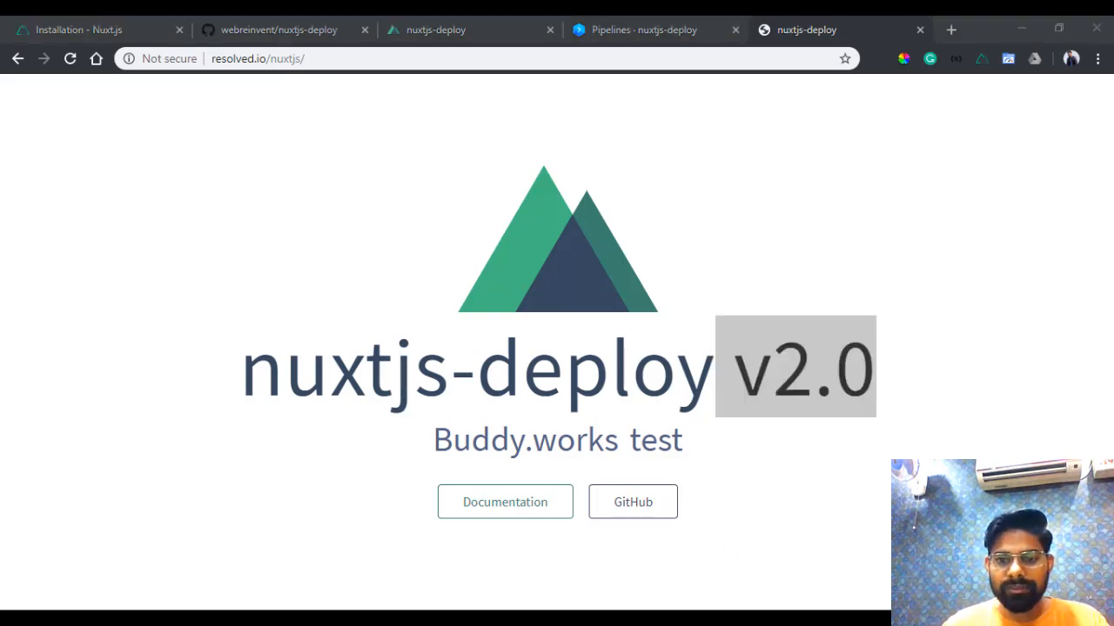